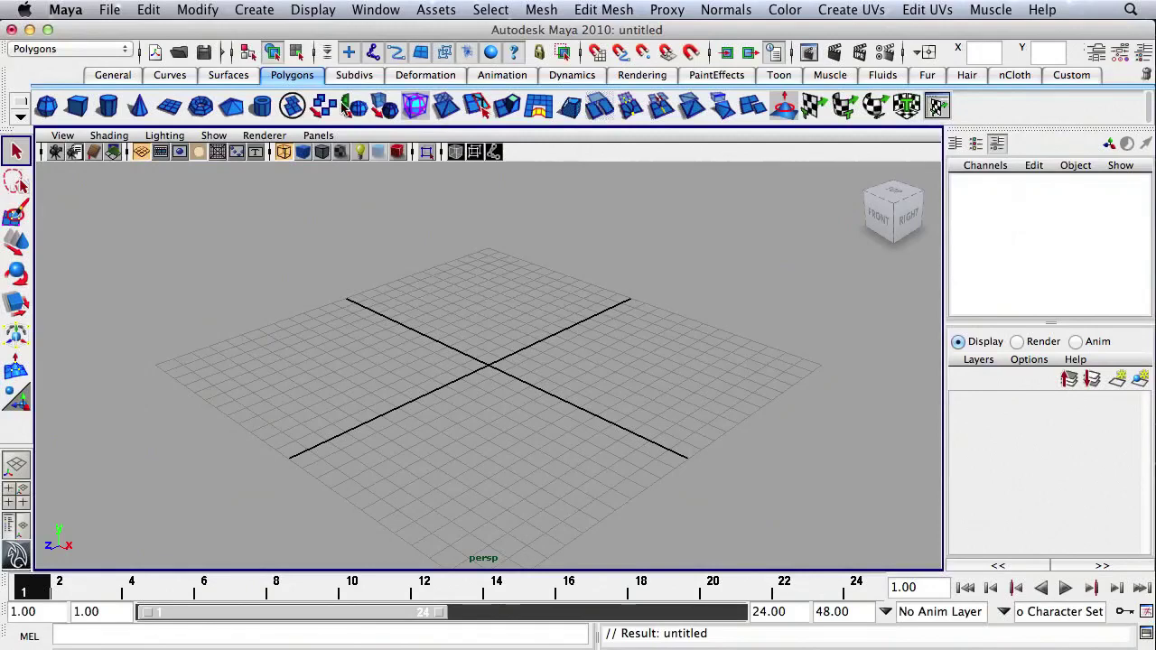
Step: Open duplicateSpecial.mb from the project's scenes folder via File > Open Scene
click(113, 11)
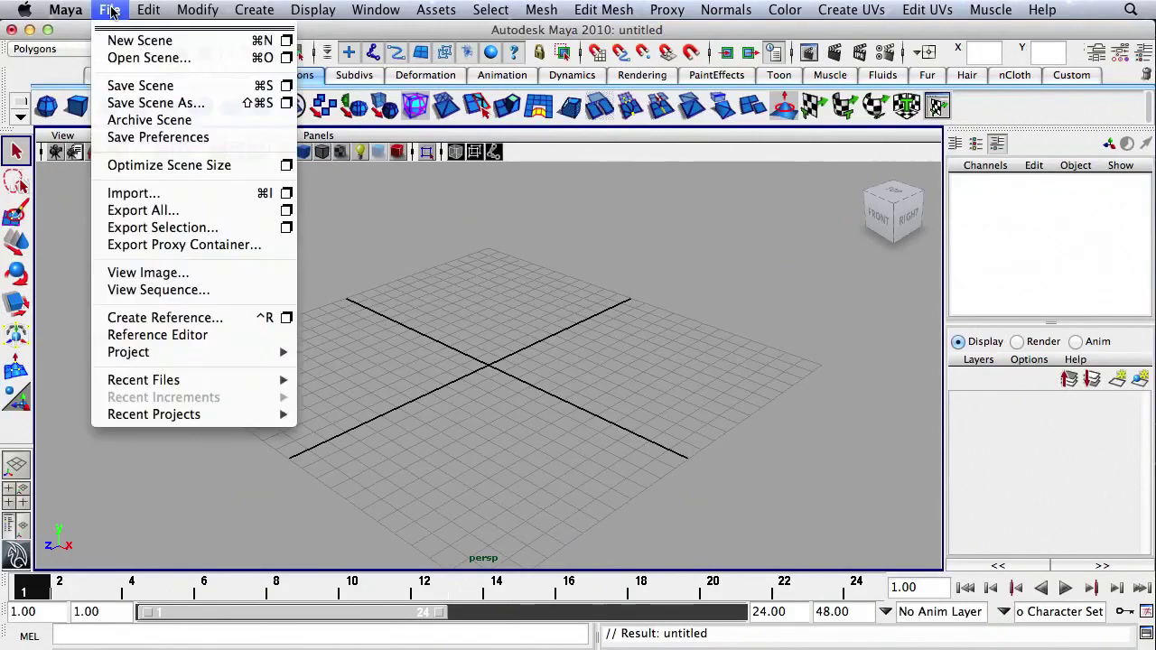
click(140, 57)
drag(569, 77, 490, 62)
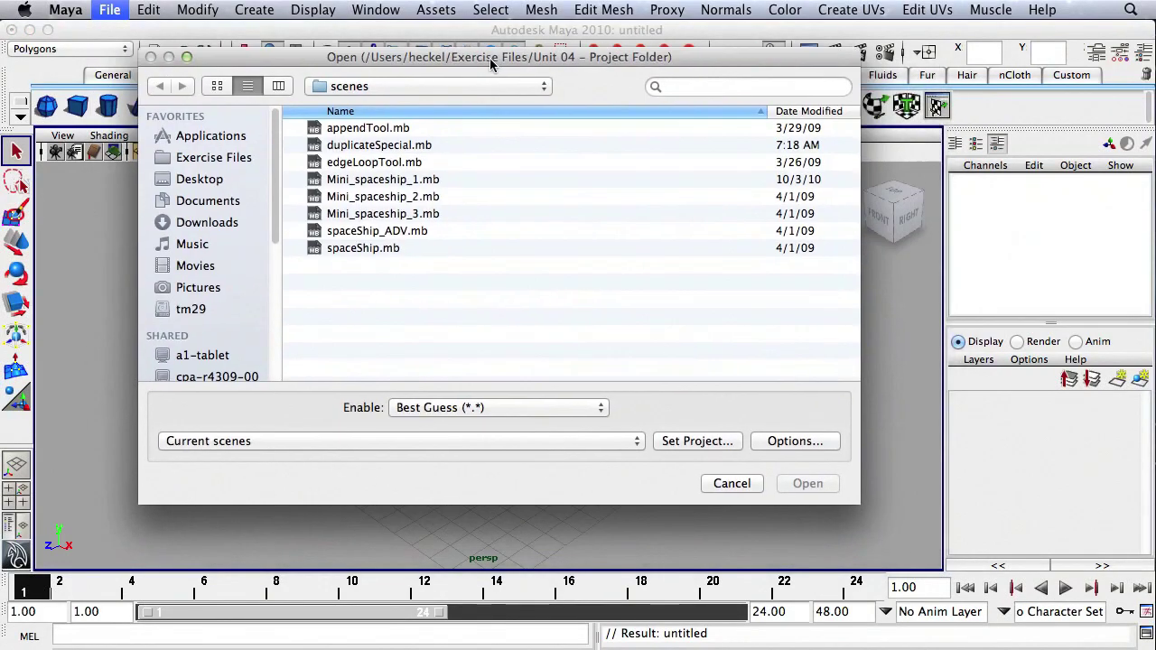
click(388, 149)
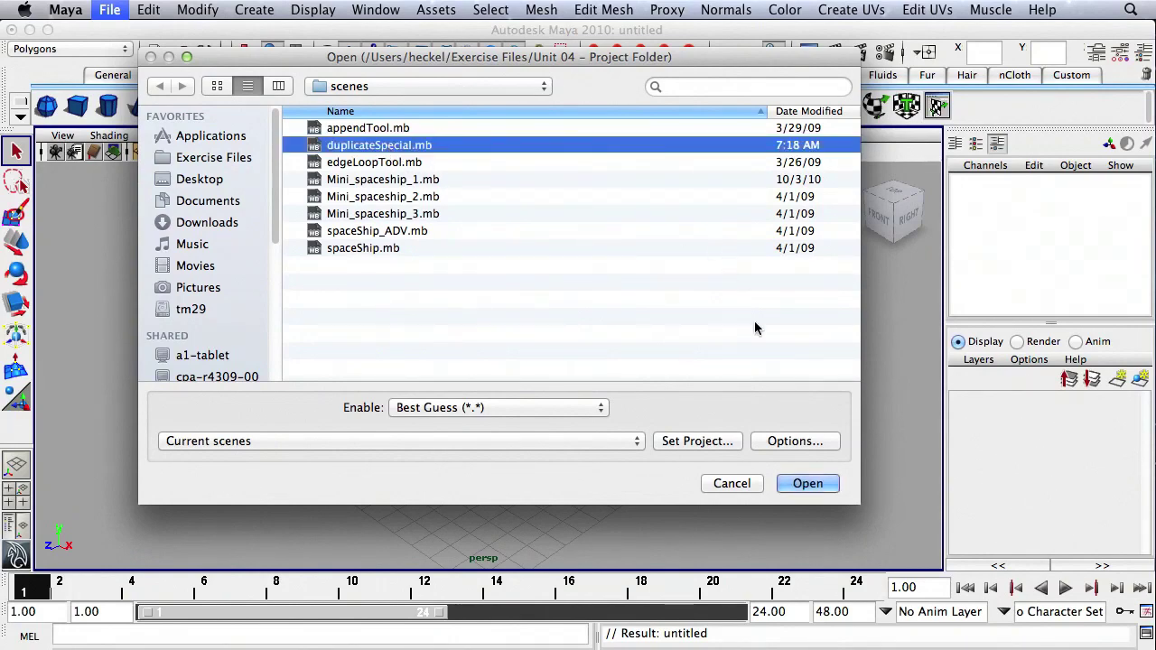
click(808, 485)
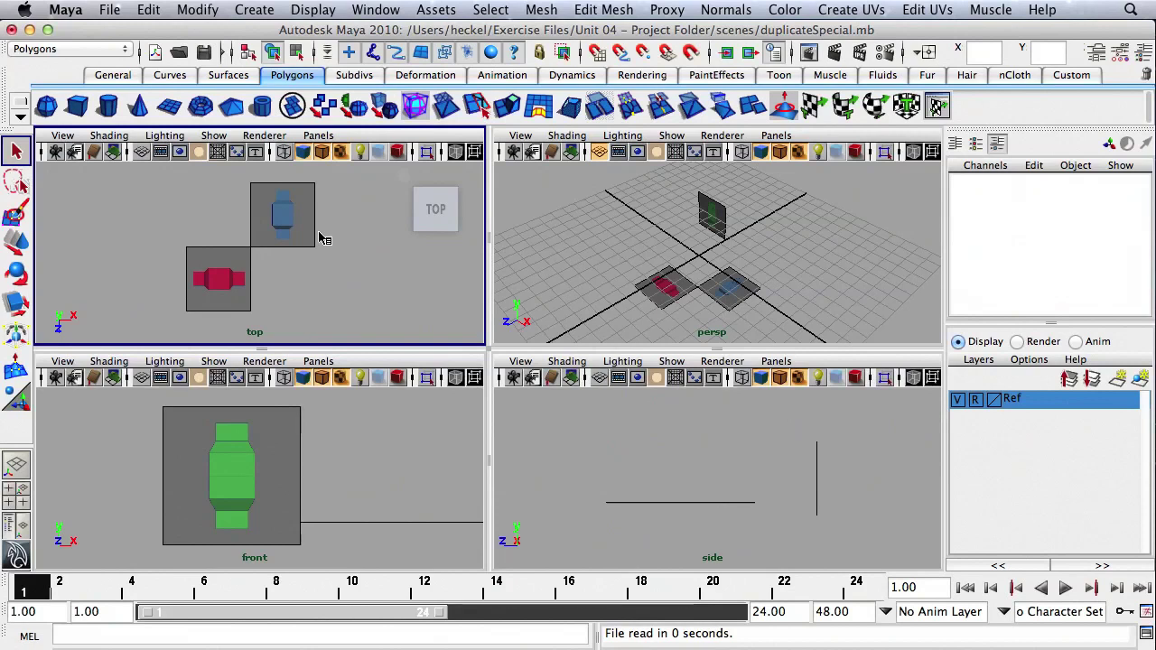
Step: Create a polygon cube and move it over the red body to Translate Z 2.995
click(78, 106)
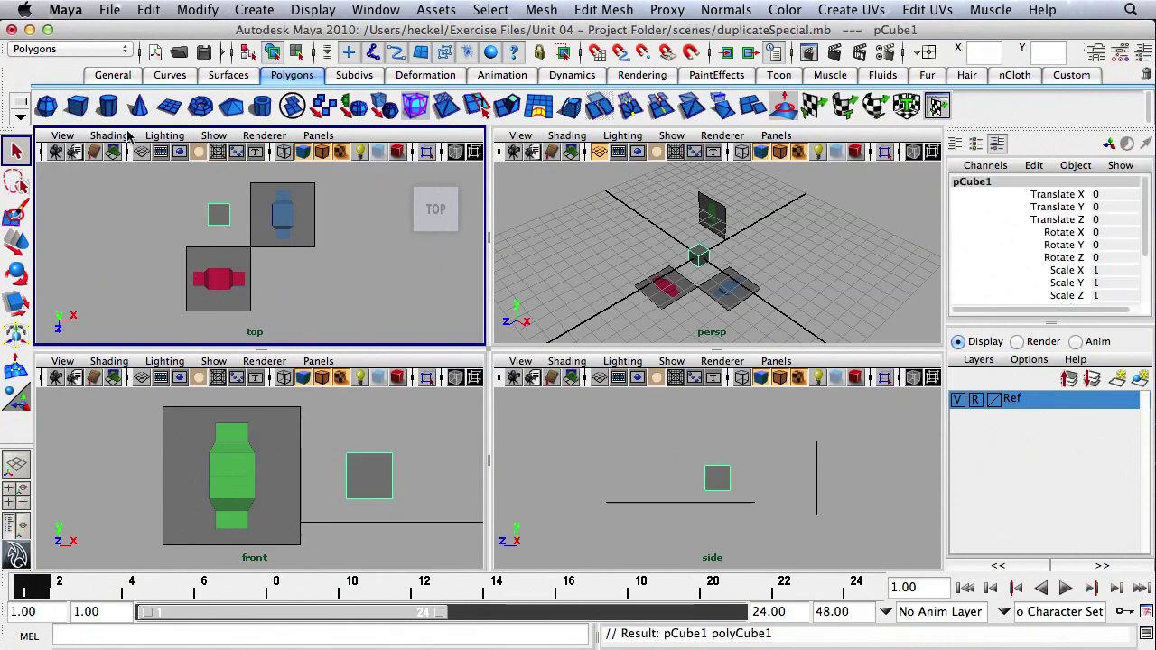
key(w)
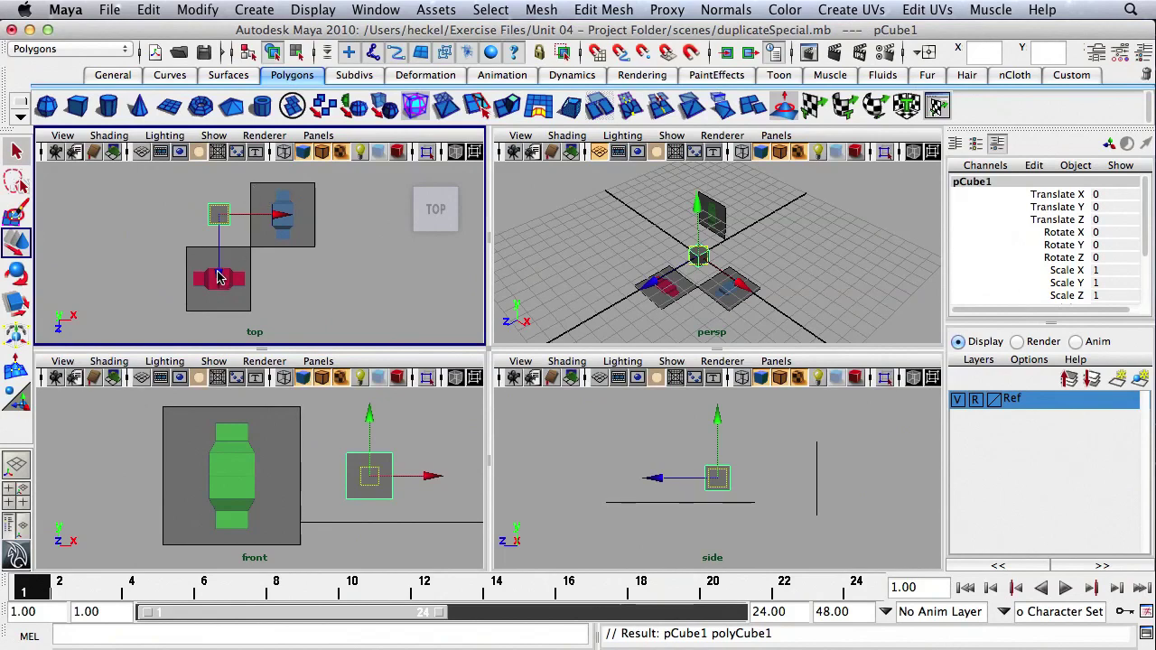
drag(221, 268, 225, 341)
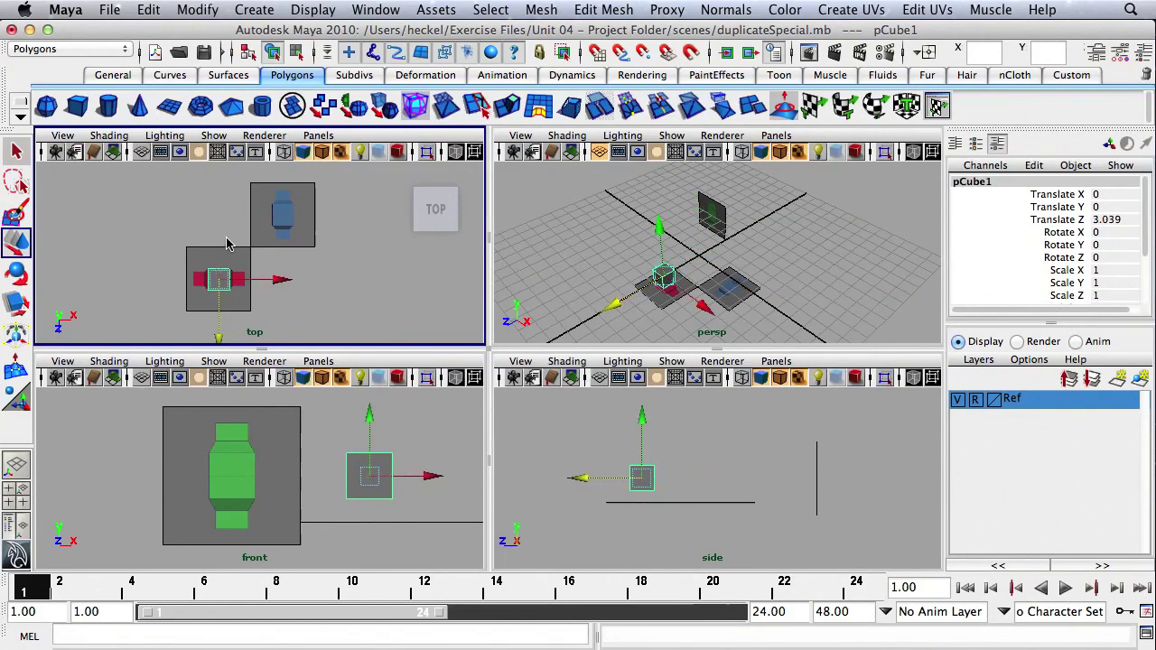
key(f)
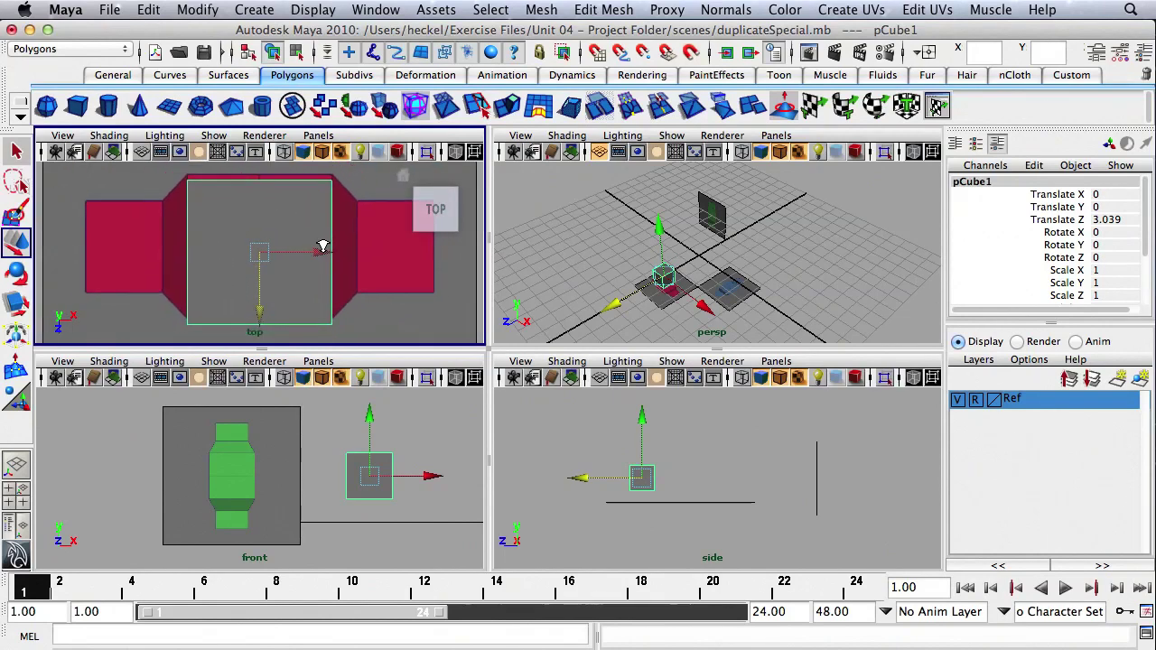
drag(260, 318, 260, 314)
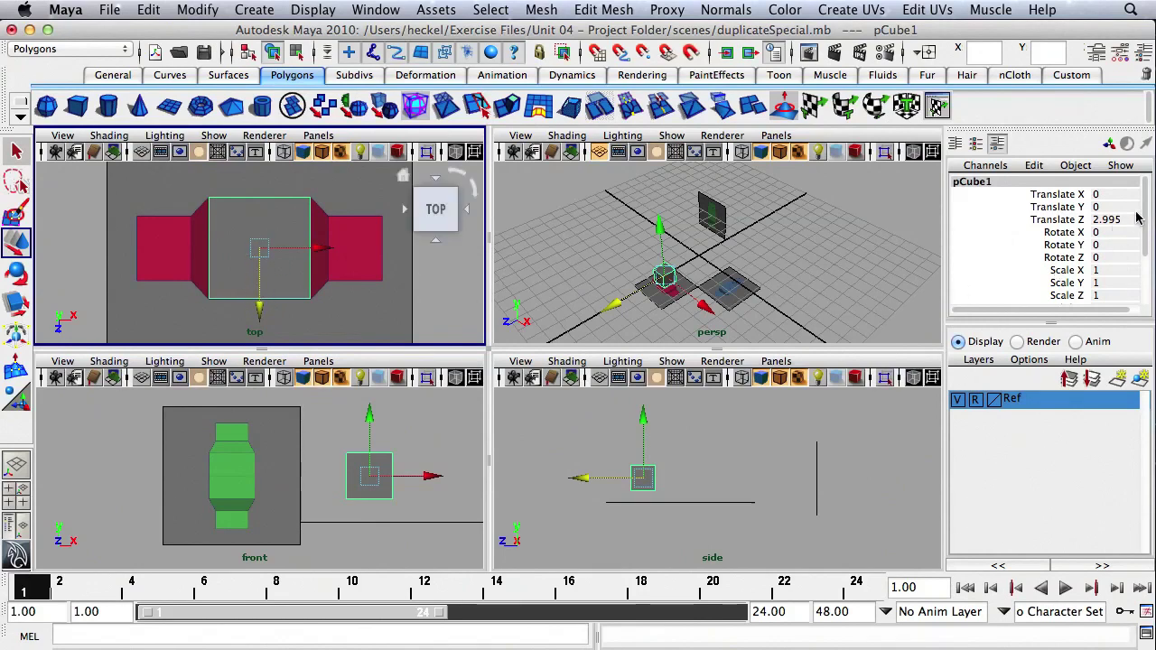
Step: Set polyCube1 Subdivisions Width to 2 in the Channel Box and inspect the cube
scroll(1138, 235, down, 3)
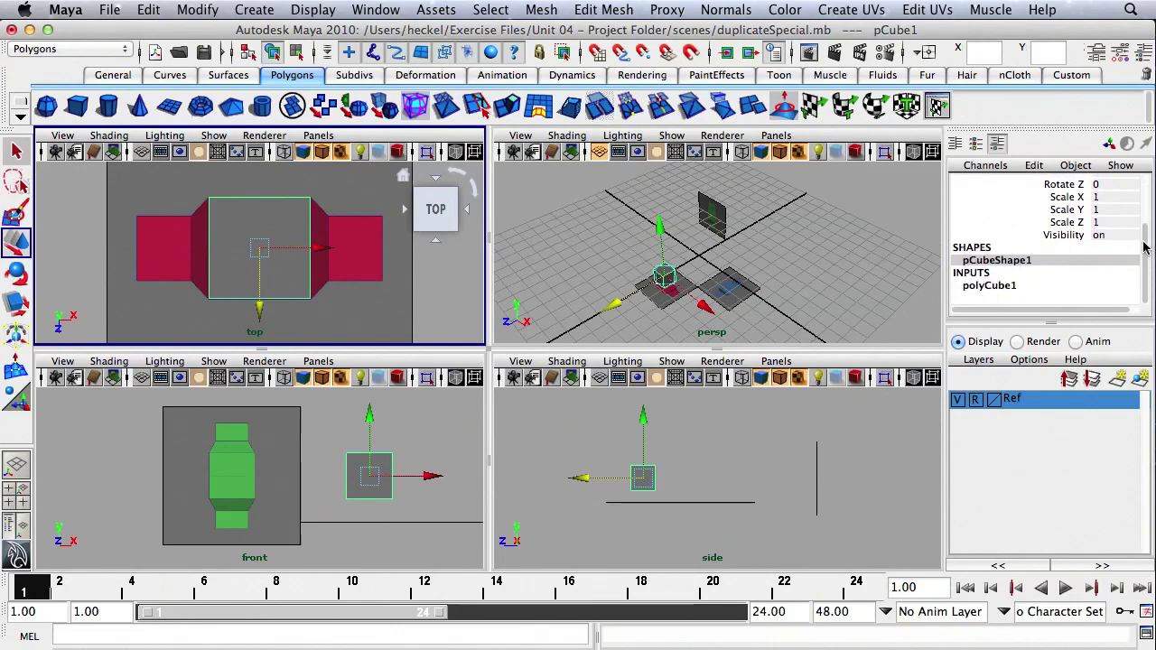
click(985, 288)
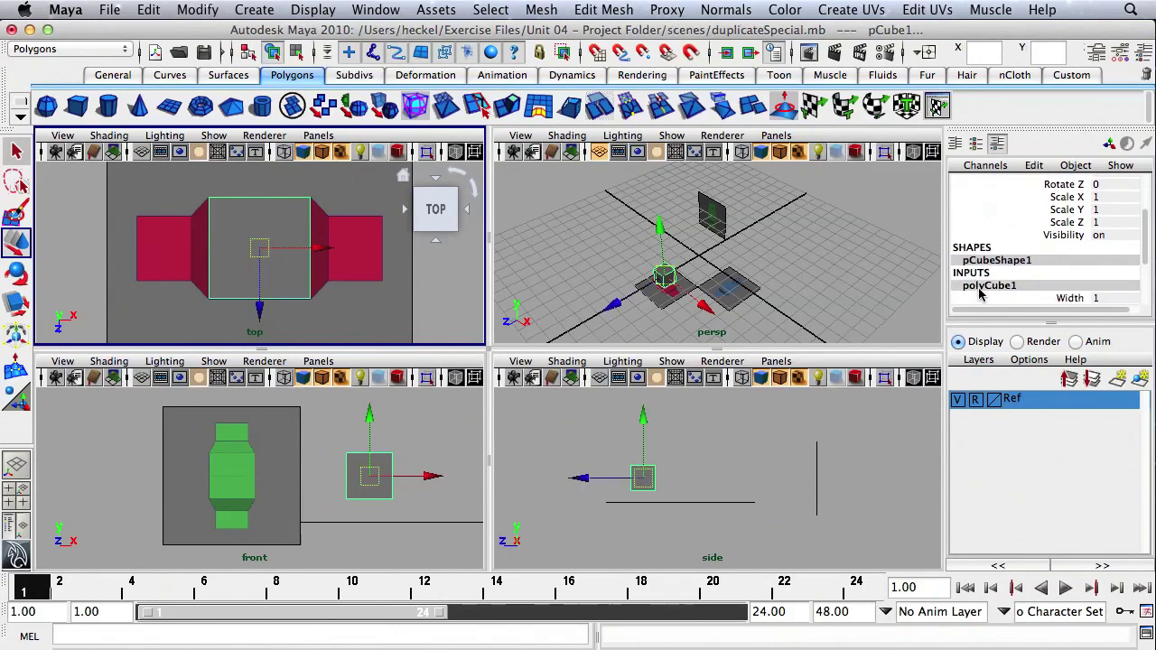
scroll(1148, 285, down, 3)
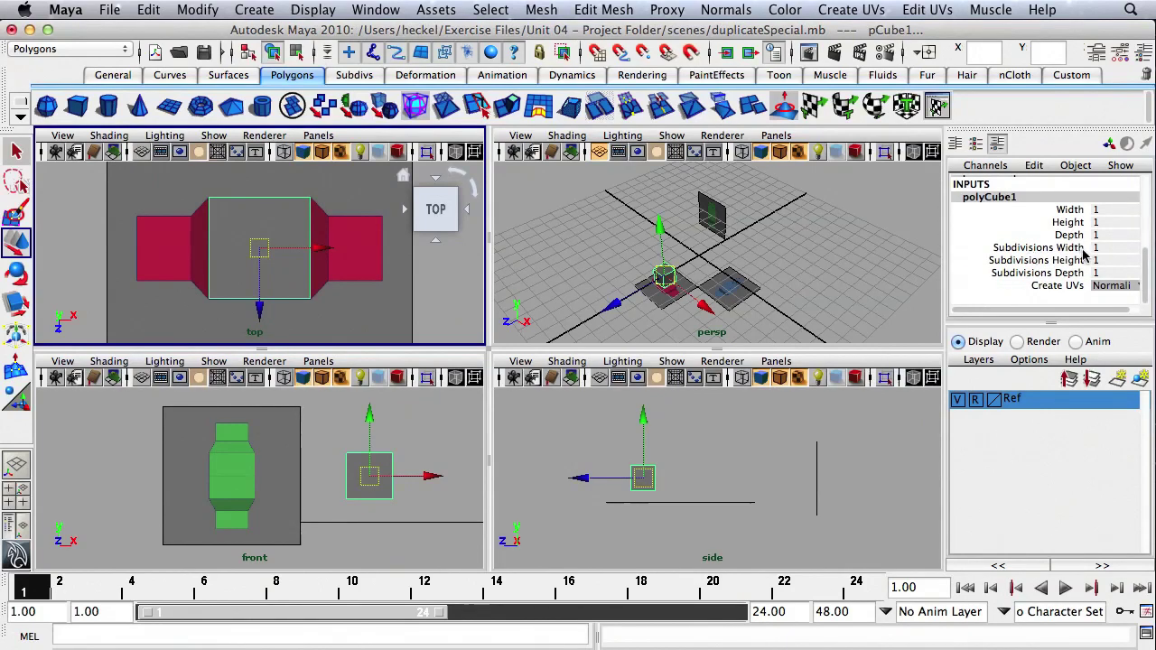
click(1110, 249)
text(2)
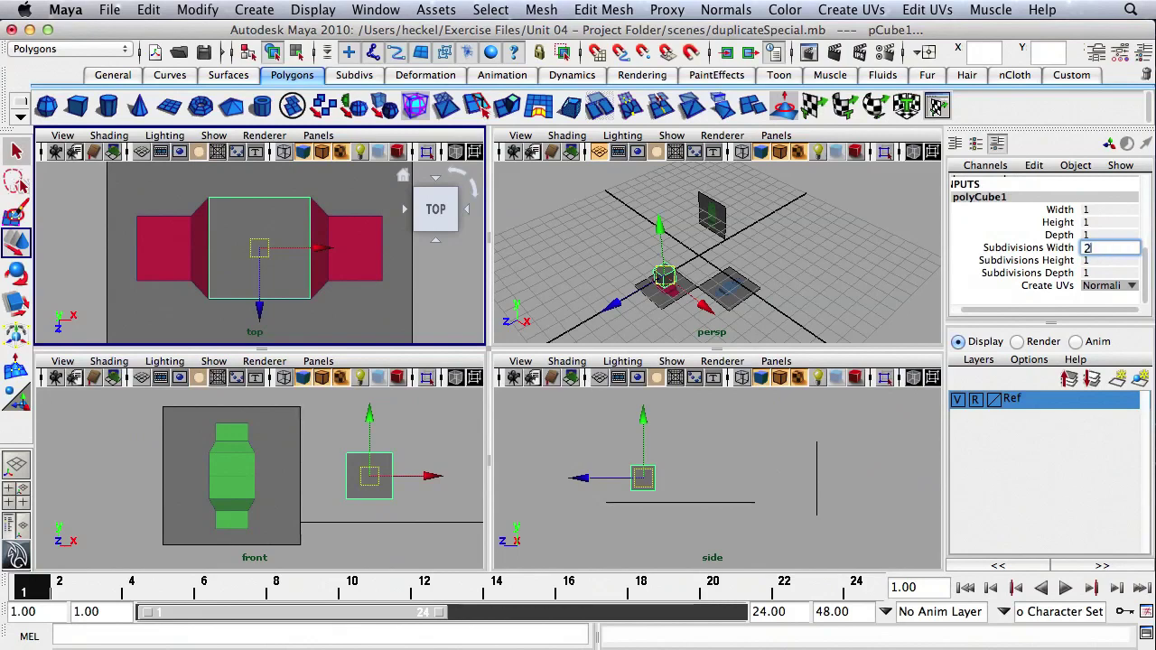
key(Return)
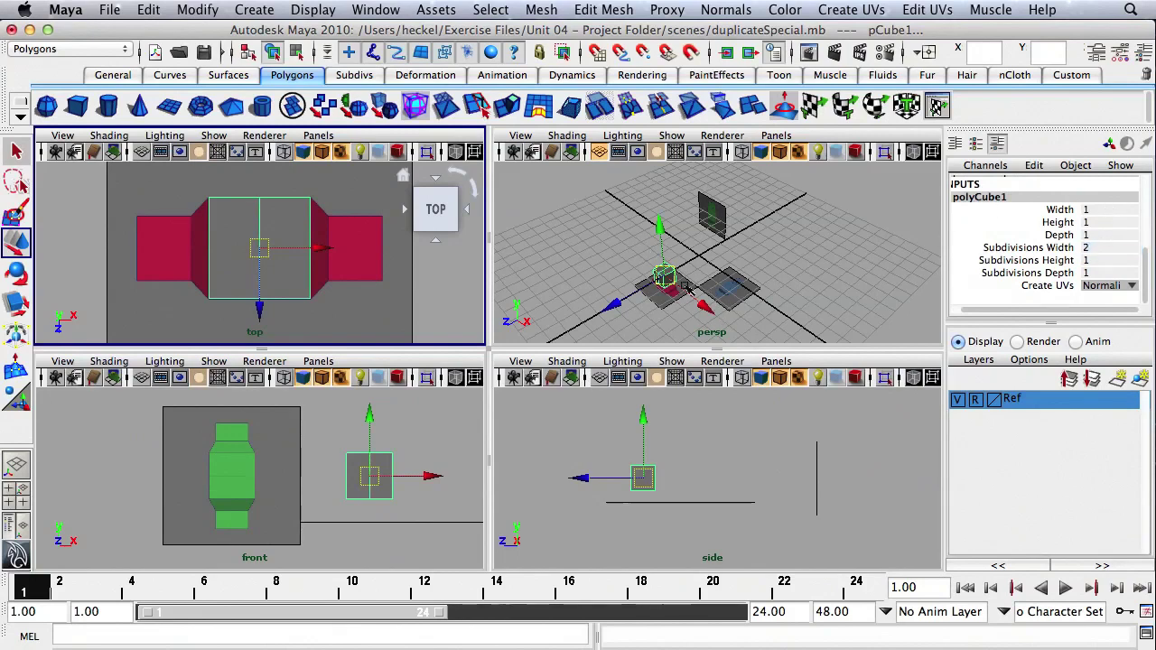
key(f)
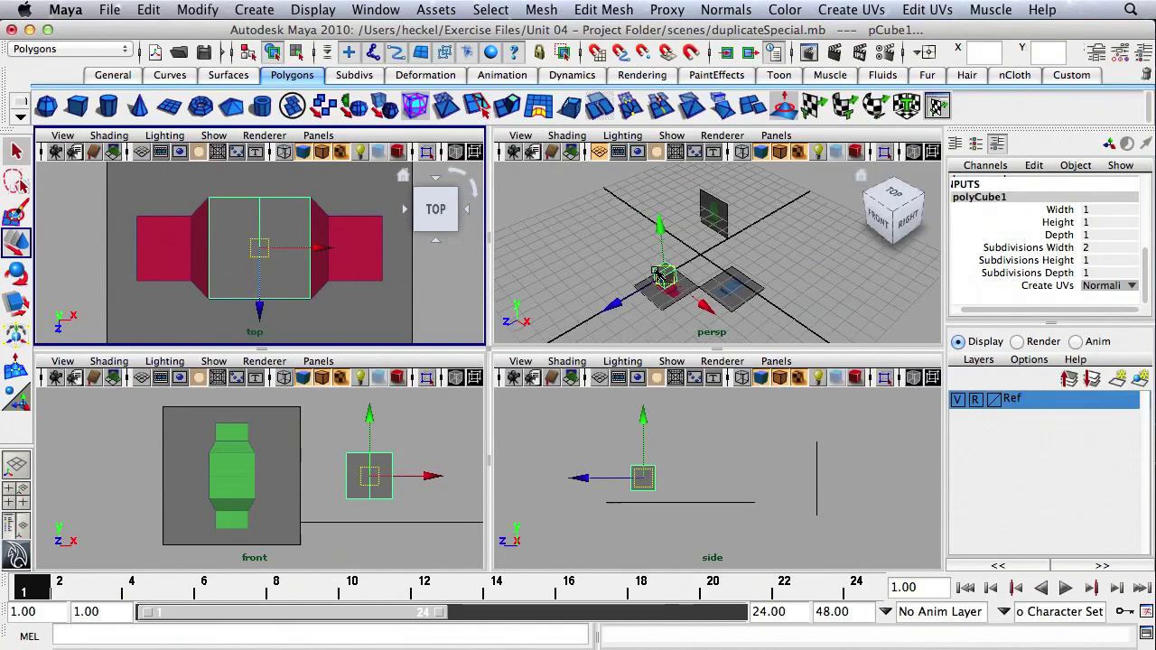
alt+drag(676, 273, 931, 298)
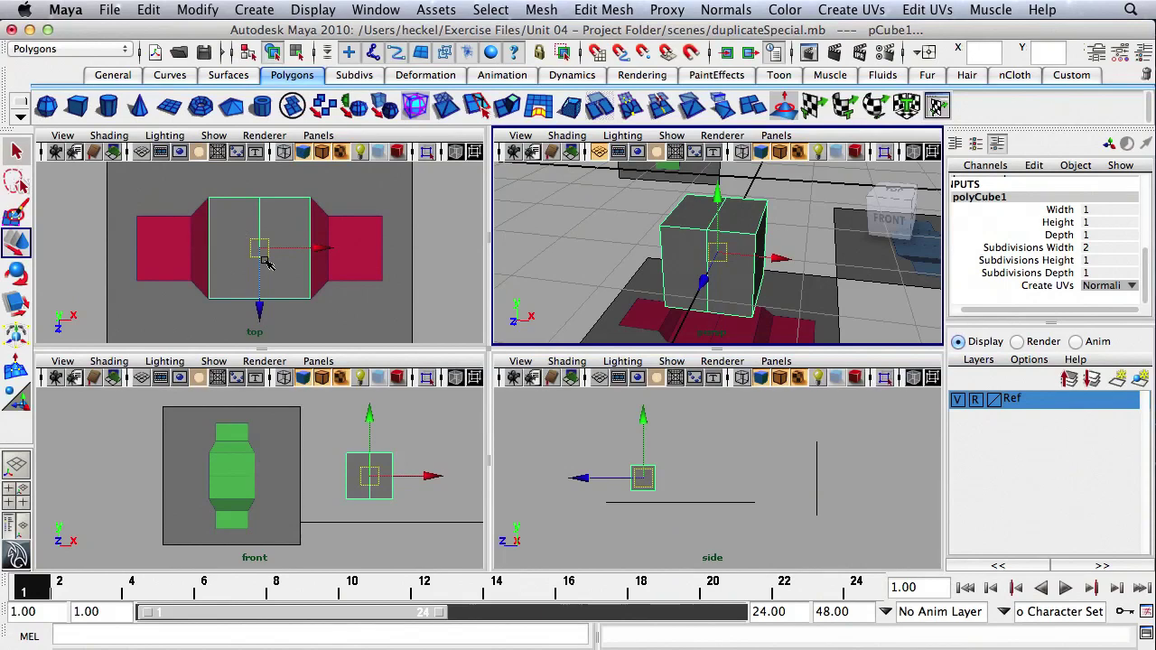
click(233, 230)
Step: Select the faces of the cube's left half in the top view and delete them
right_click(233, 230)
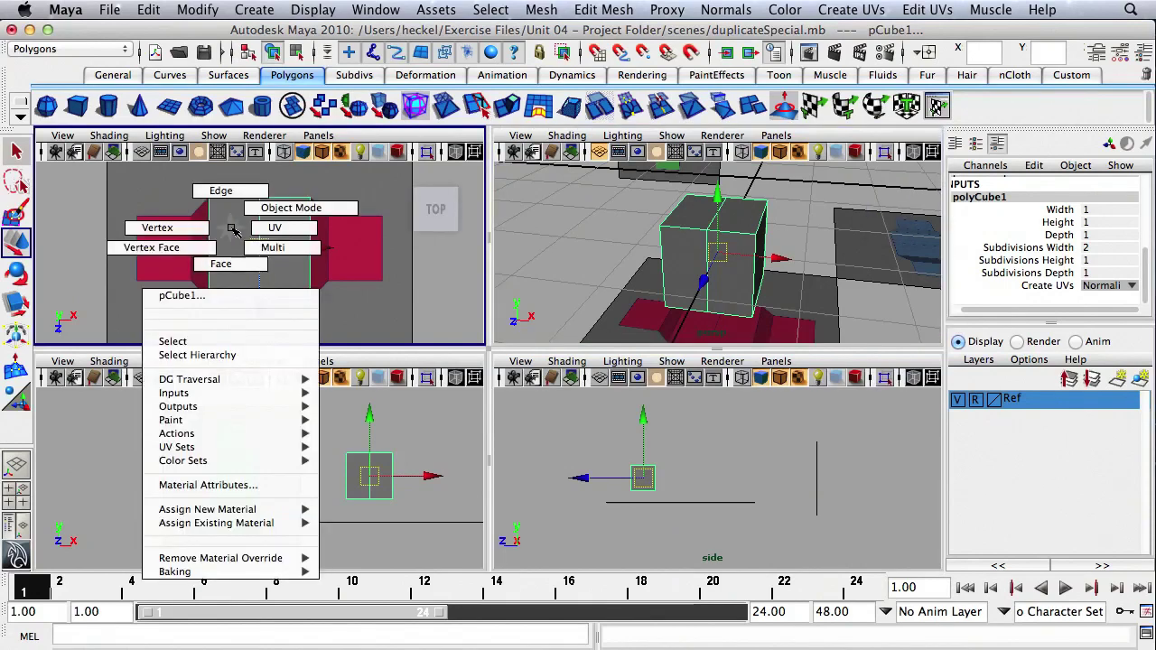
click(226, 264)
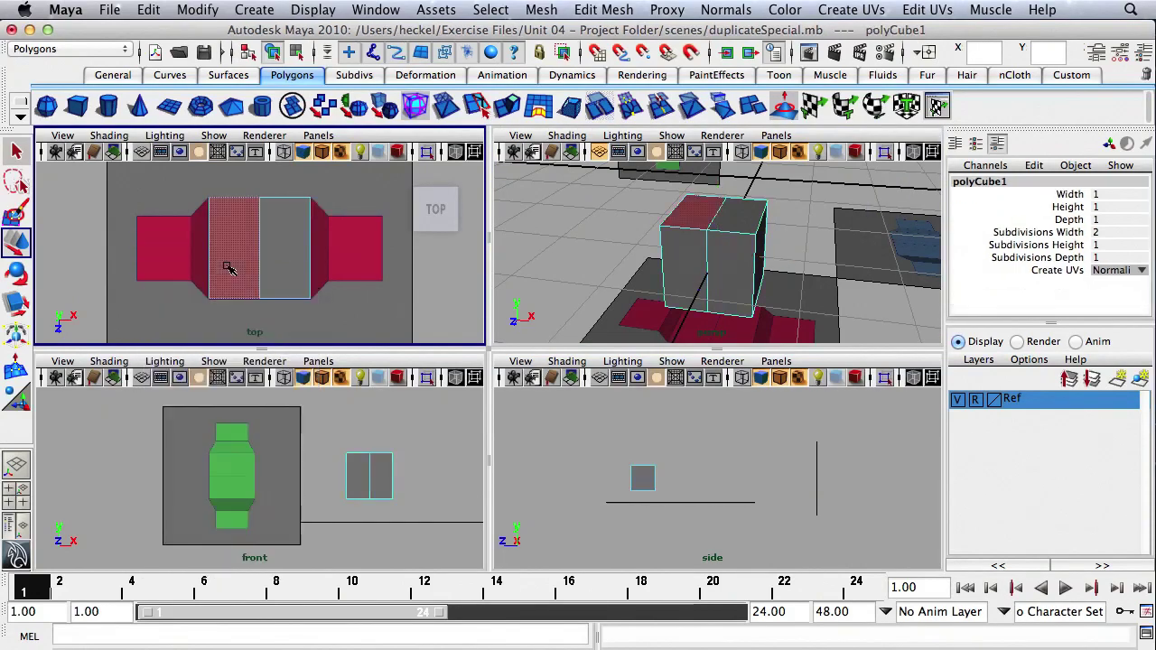
drag(183, 179, 249, 322)
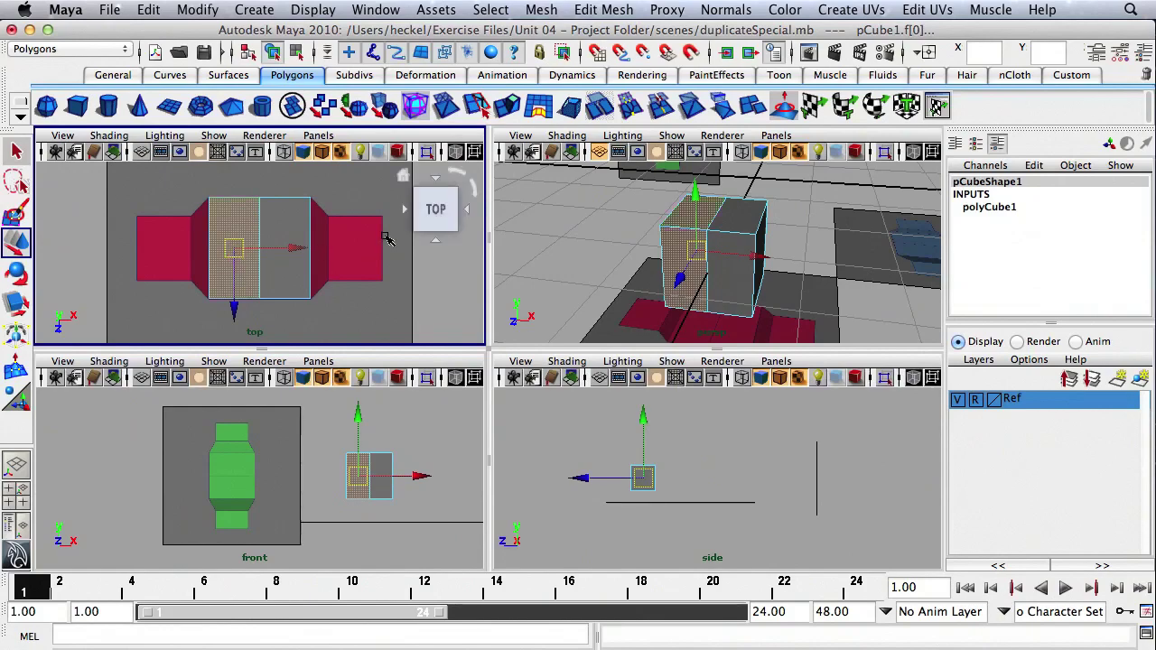
alt+drag(797, 230, 820, 255)
key(Delete)
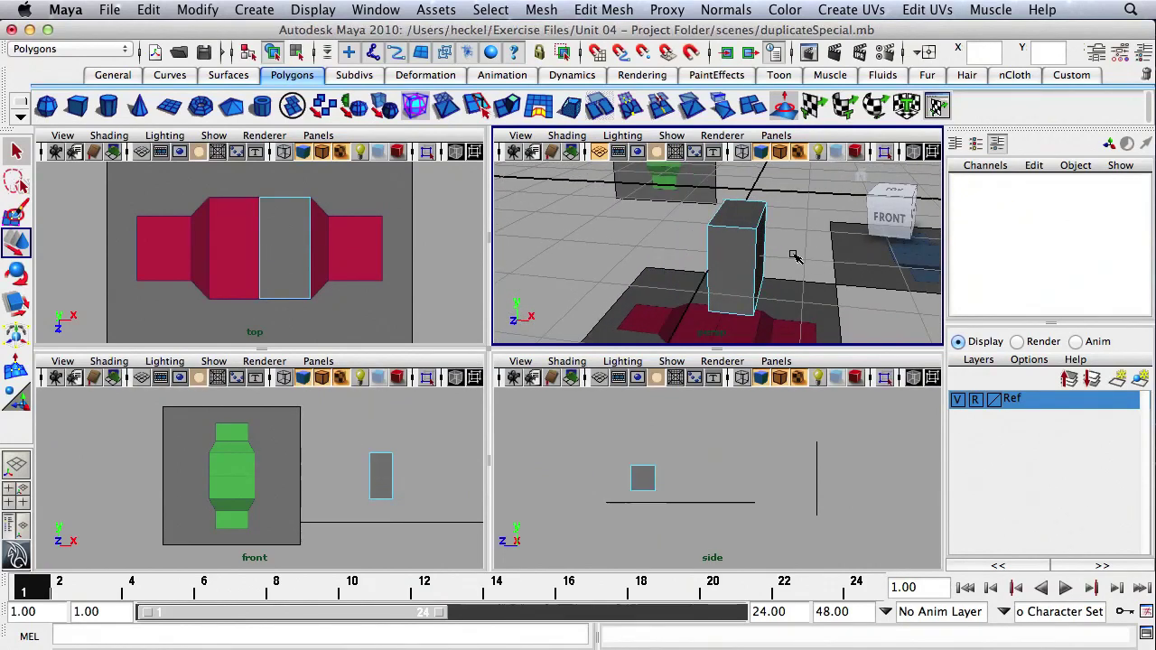
Step: Return to Object Mode and select the remaining half cube
alt+drag(793, 258, 664, 234)
right_drag(720, 236, 746, 217)
click(732, 225)
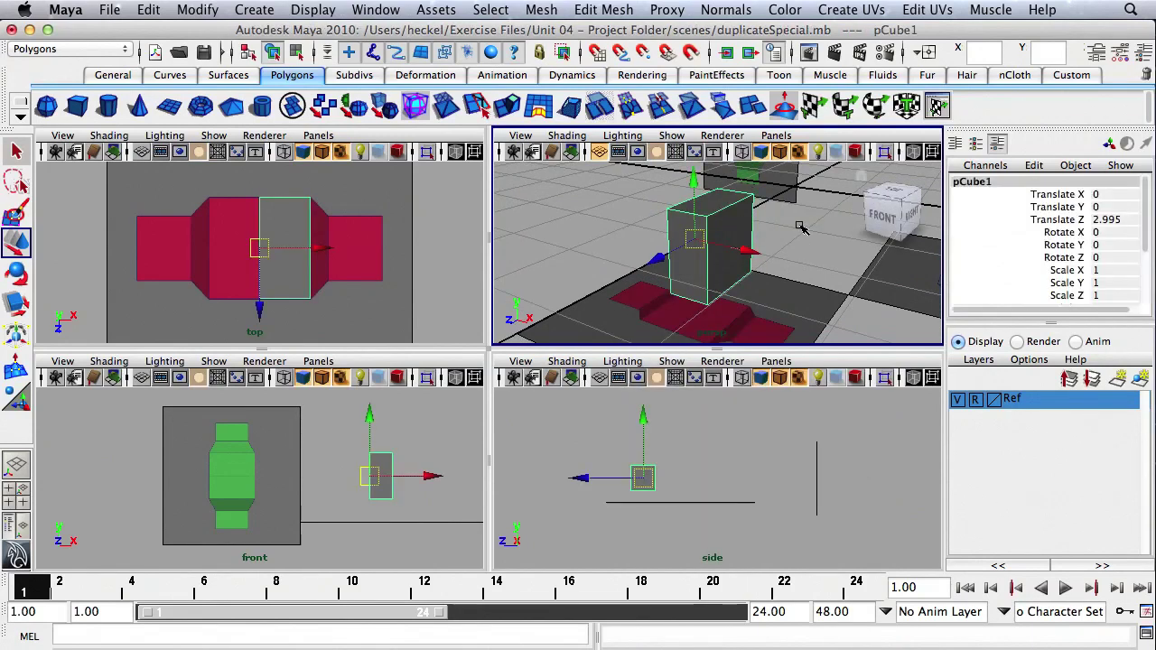
alt+drag(803, 228, 658, 273)
click(749, 279)
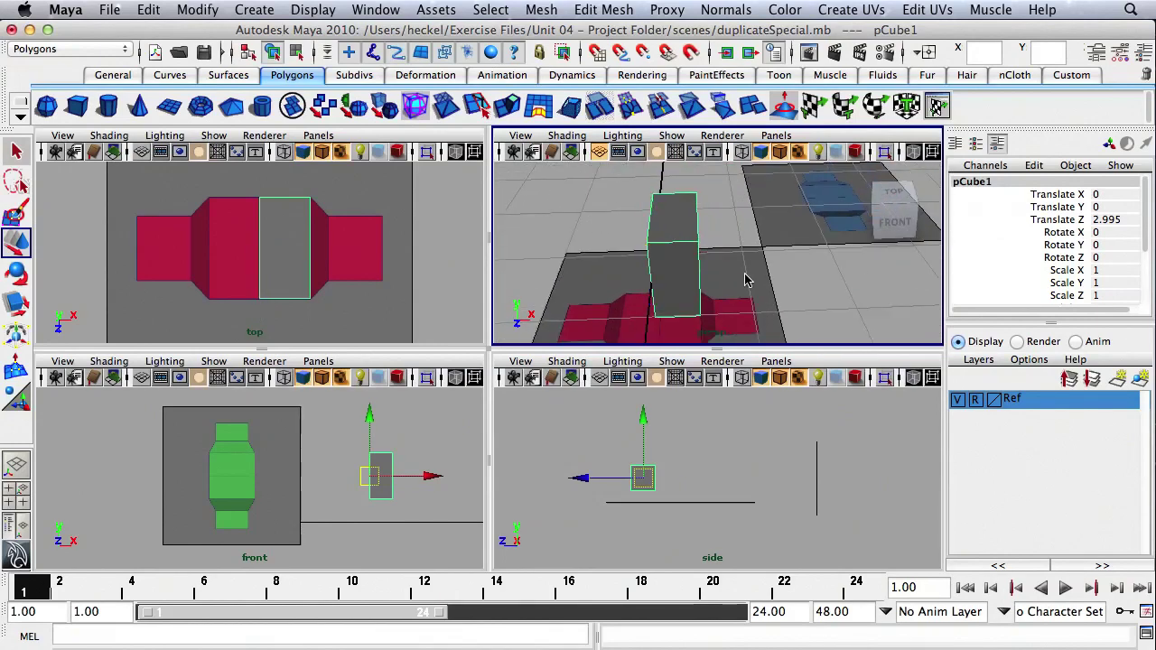
key(q)
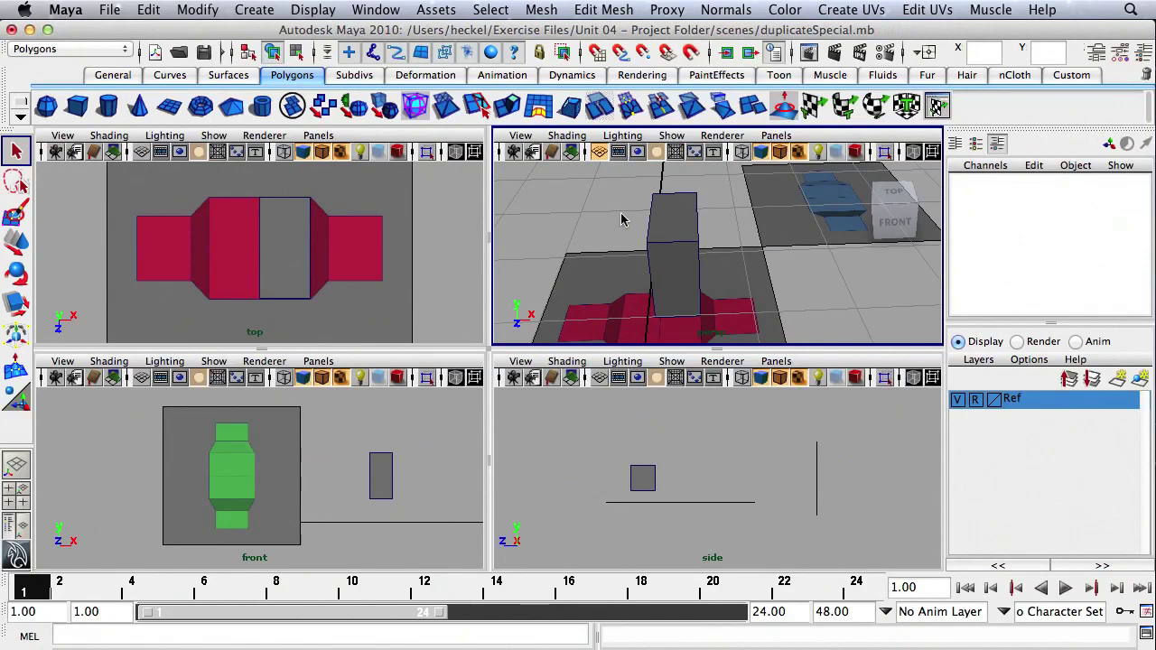
click(679, 250)
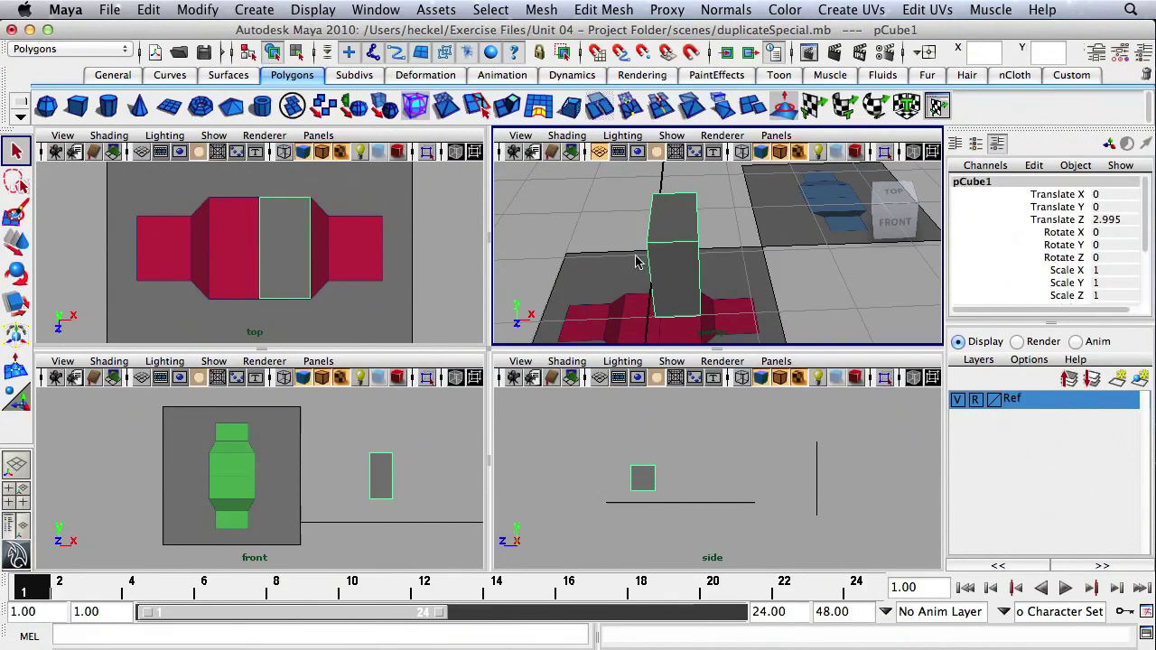
Step: Make an Instance duplicate of the half cube with Scale X -1 using Duplicate Special options
click(149, 10)
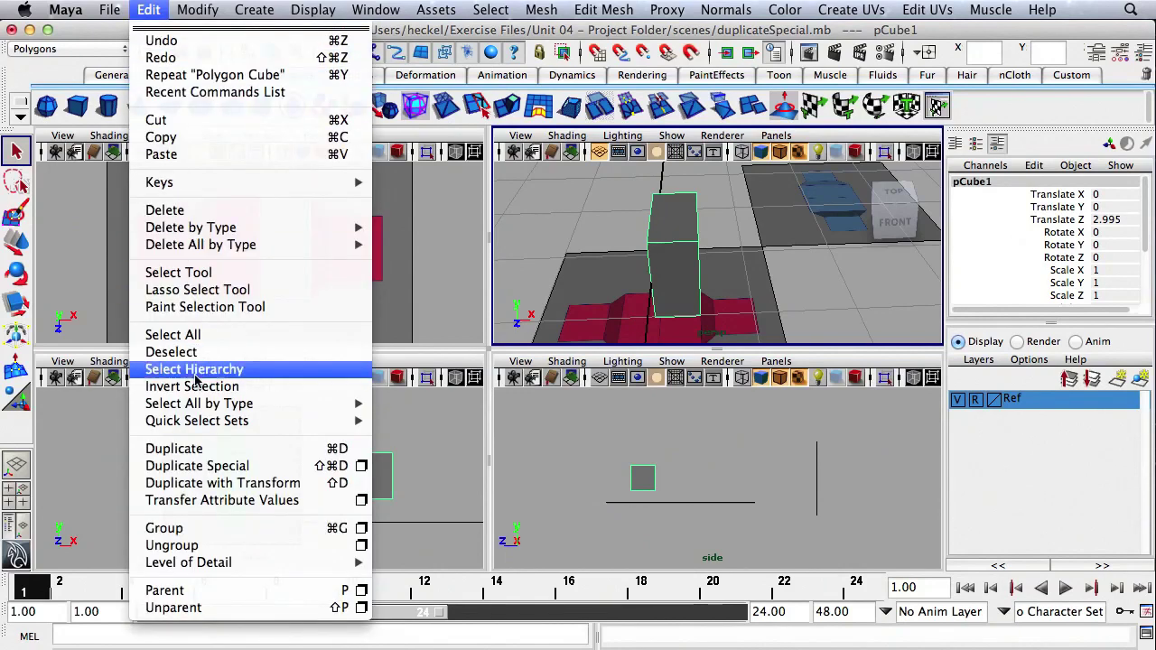
mouse_move(217, 425)
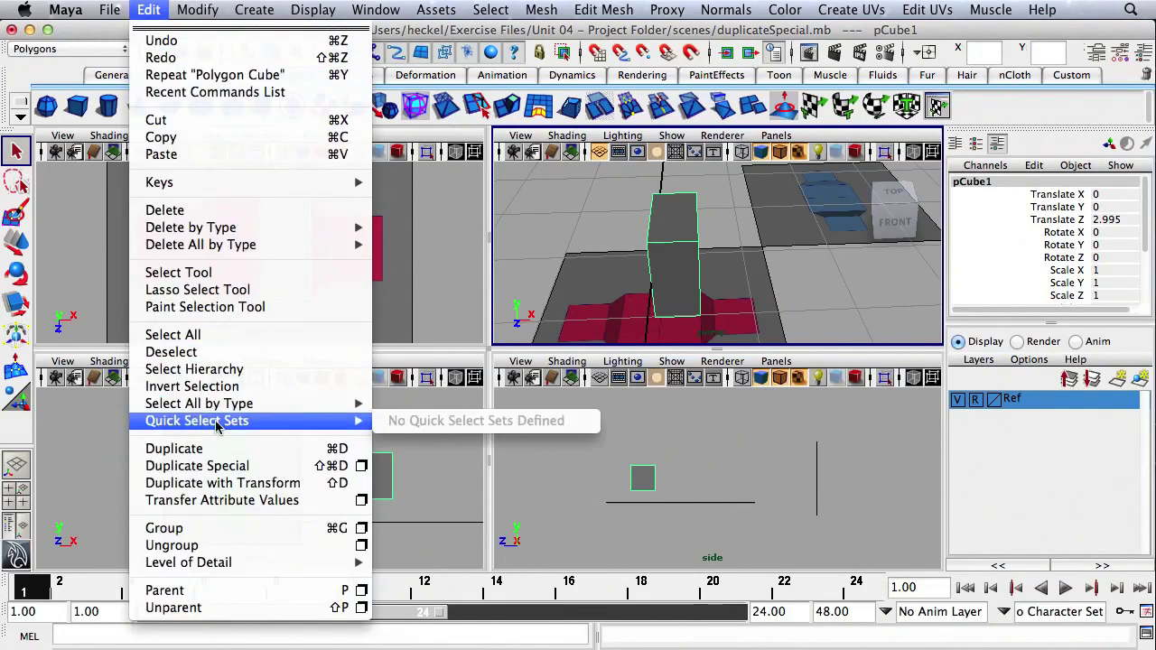
click(361, 467)
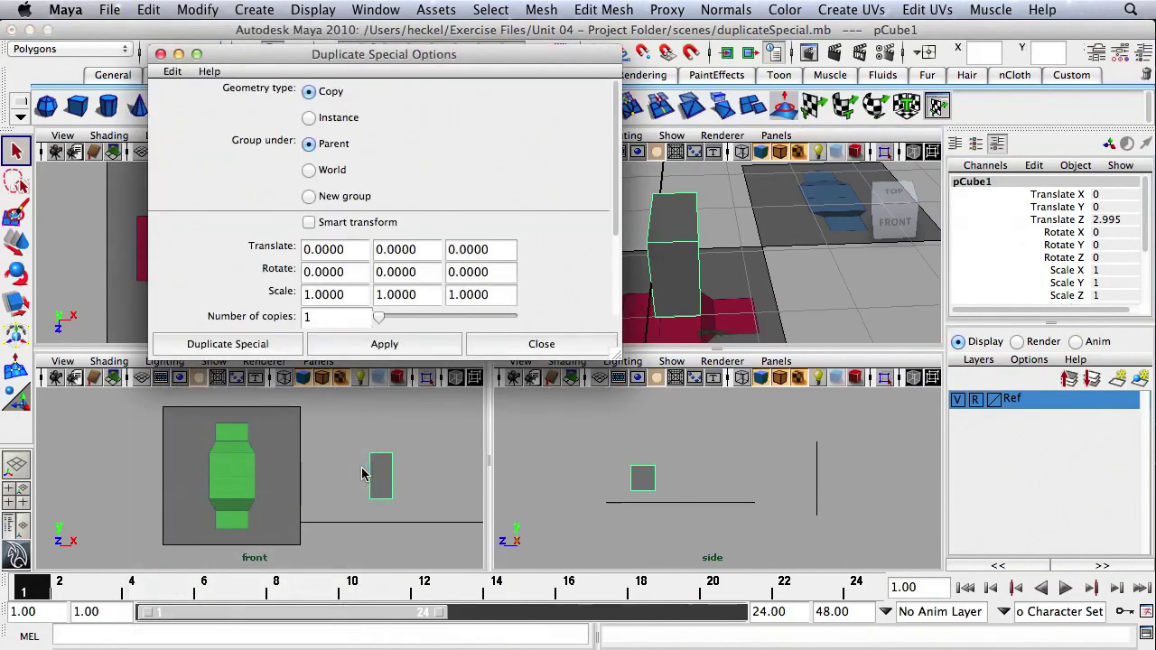
drag(402, 56, 446, 59)
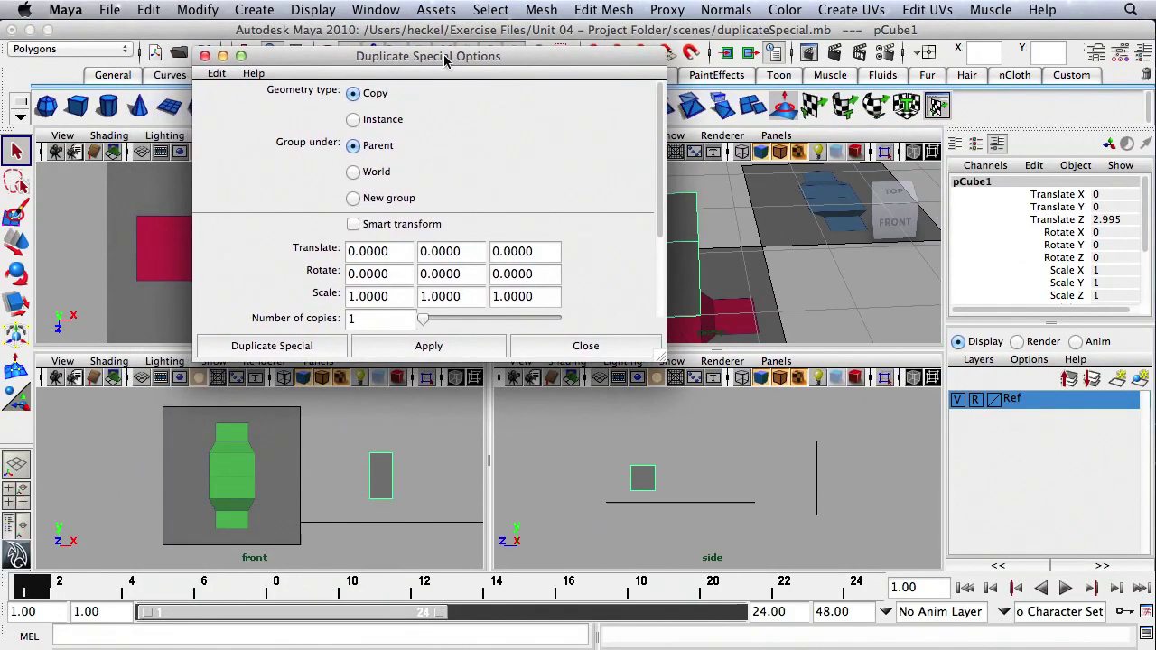
click(353, 121)
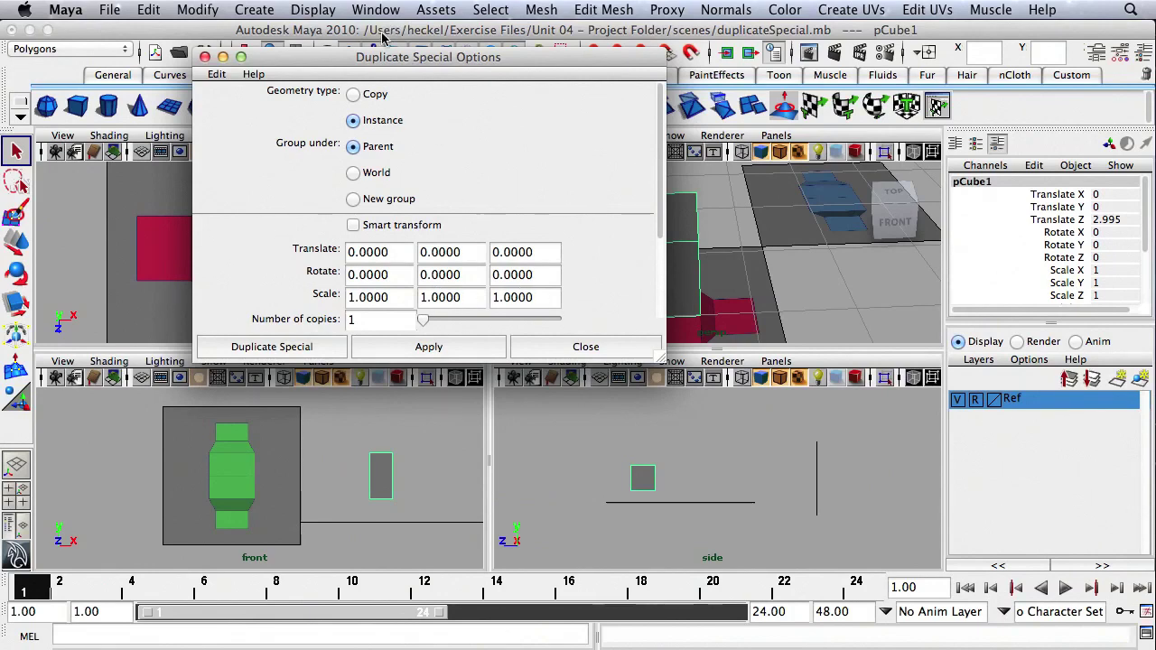
drag(383, 58, 732, 88)
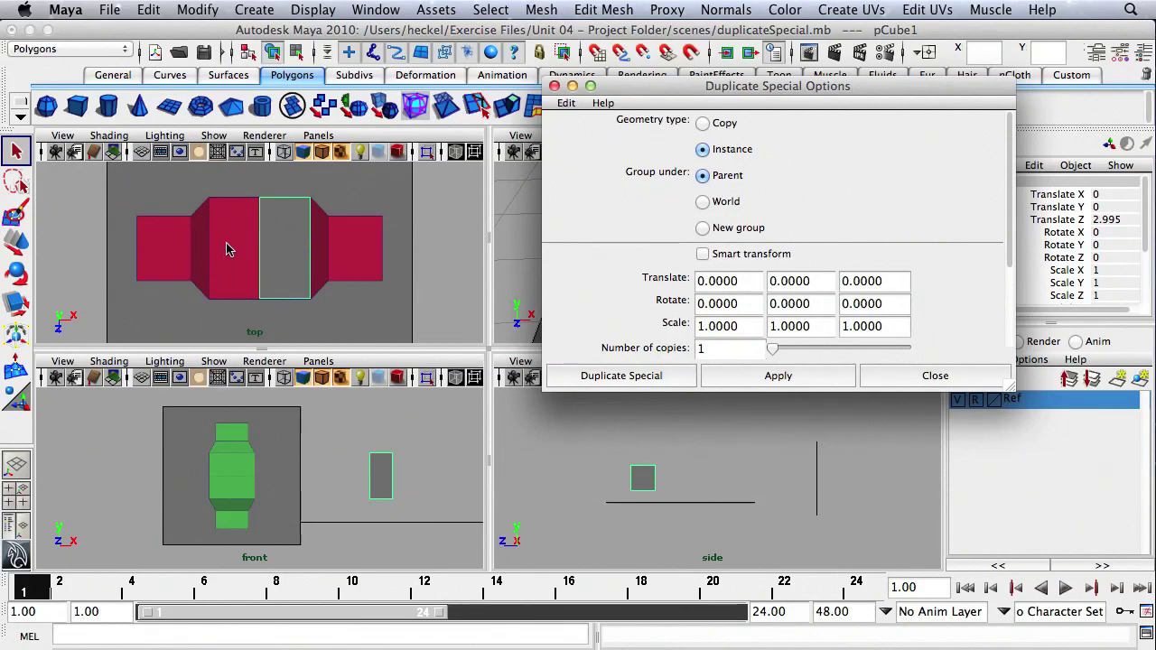
drag(709, 88, 636, 54)
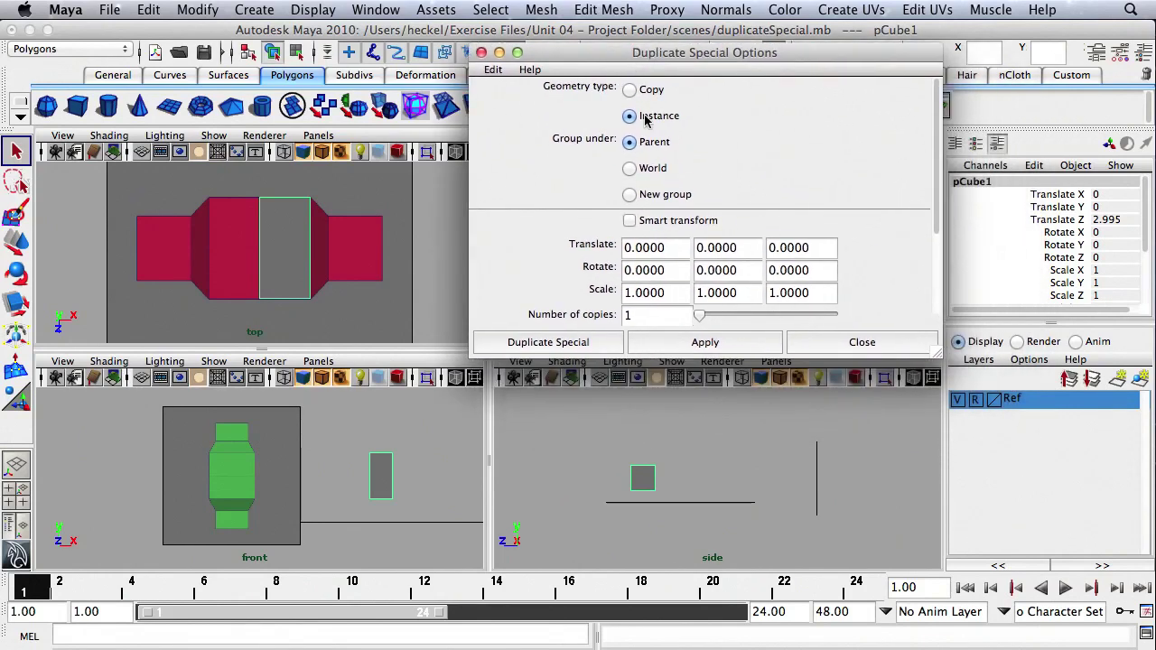
click(624, 292)
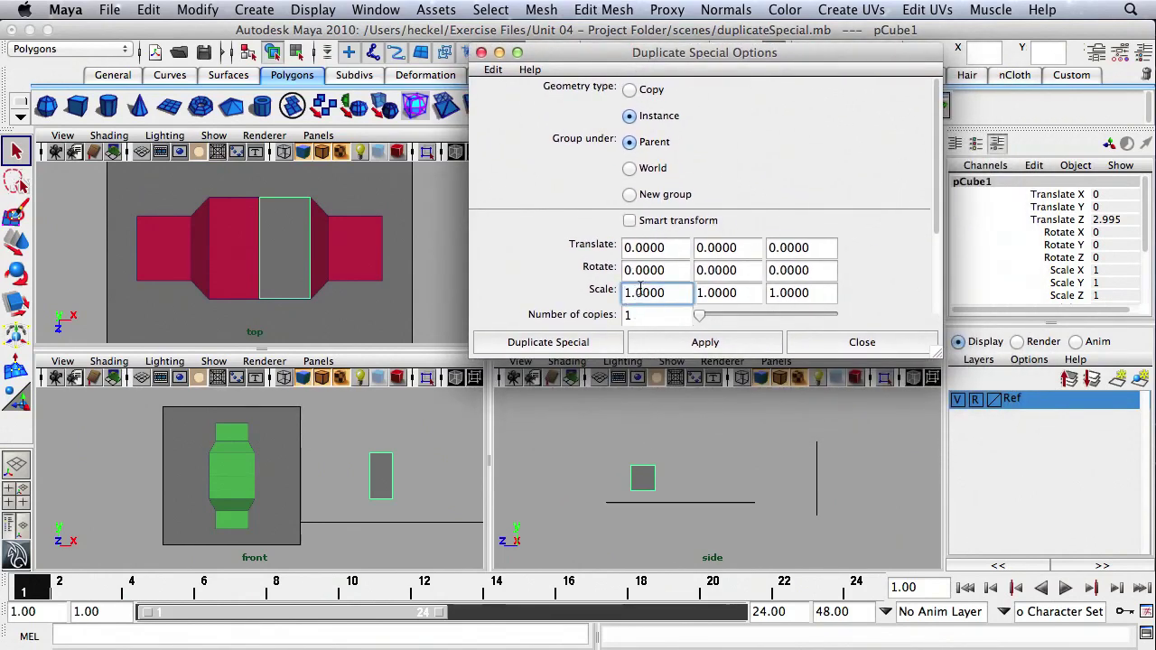
click(625, 292)
text(-)
click(684, 344)
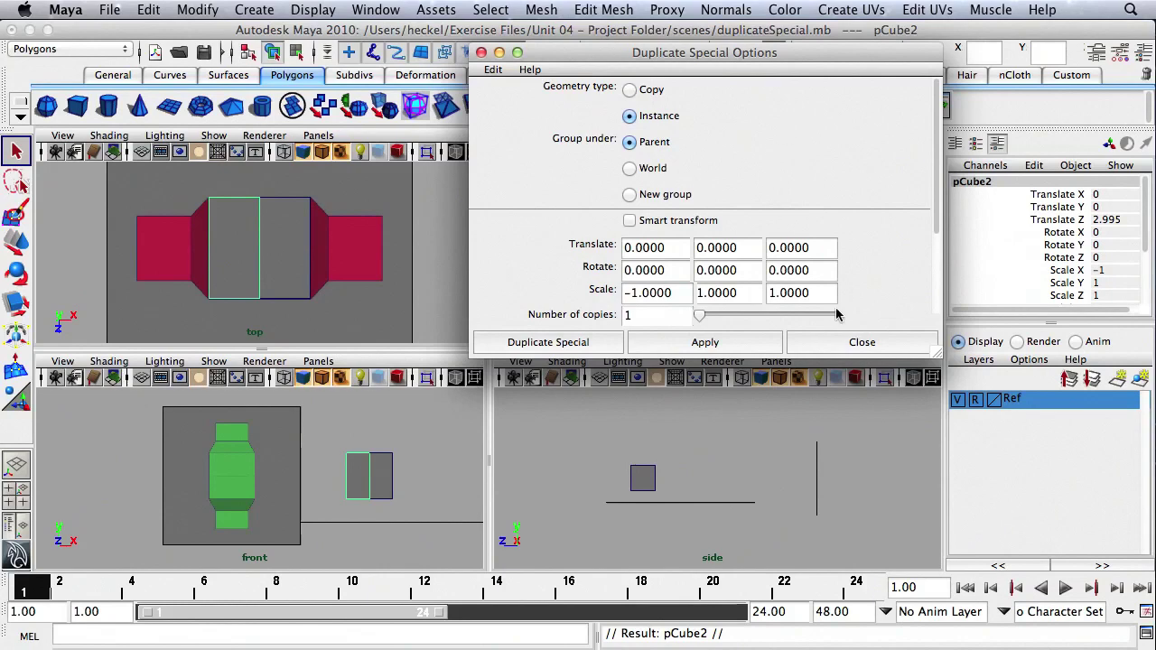
click(847, 344)
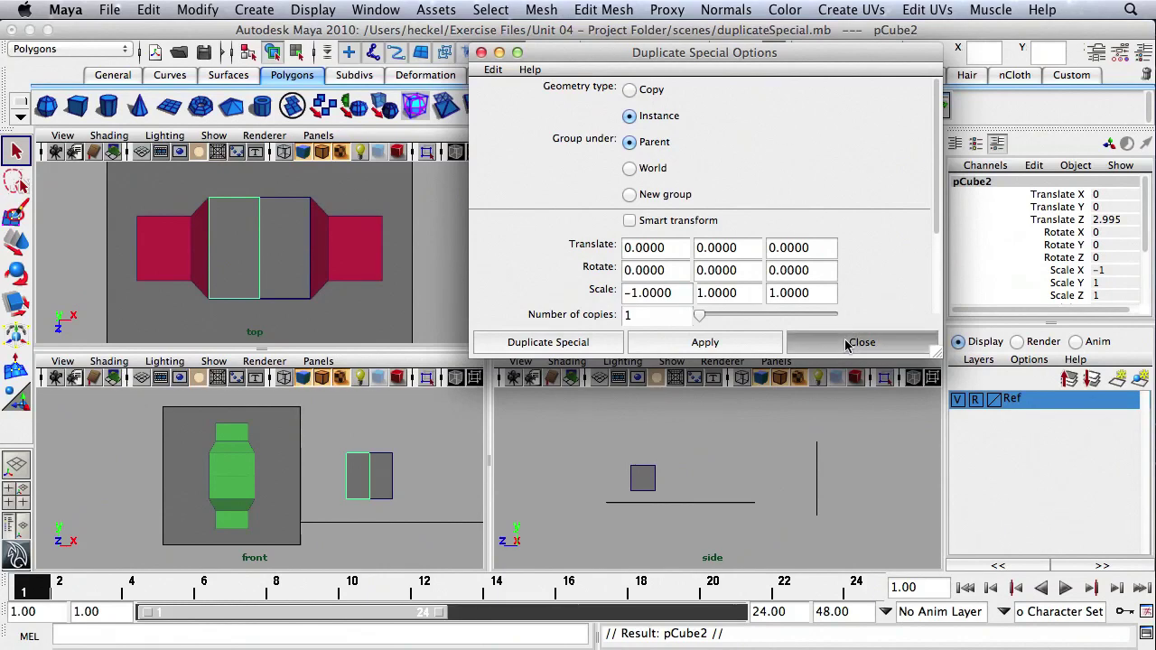
click(298, 234)
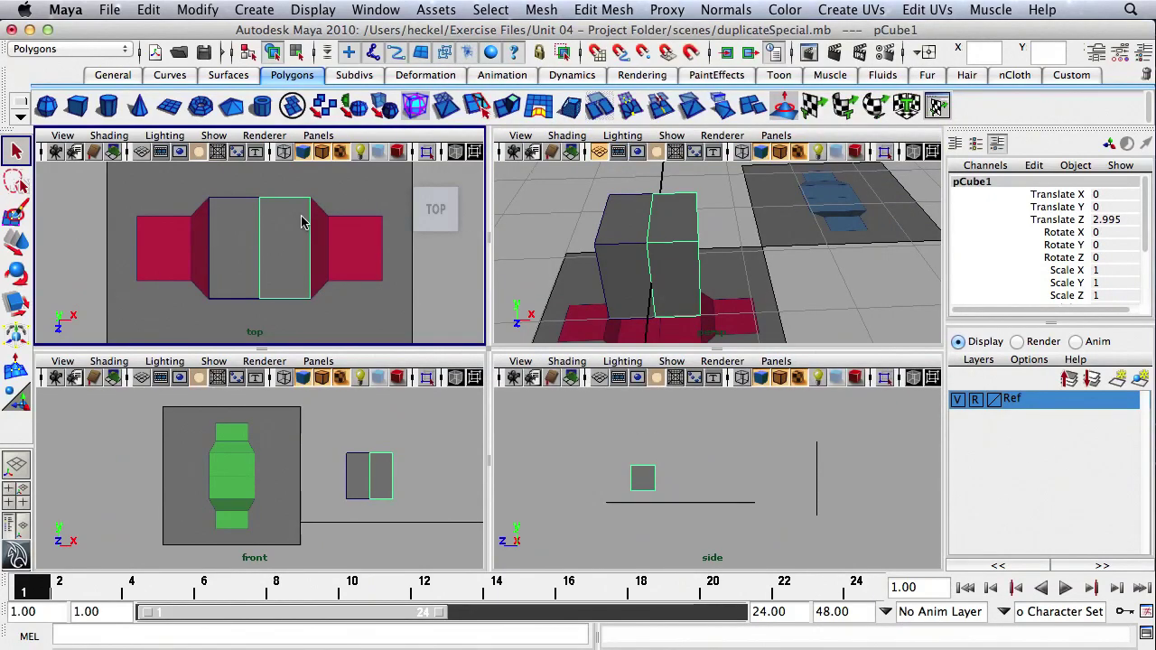
right_drag(302, 222, 257, 222)
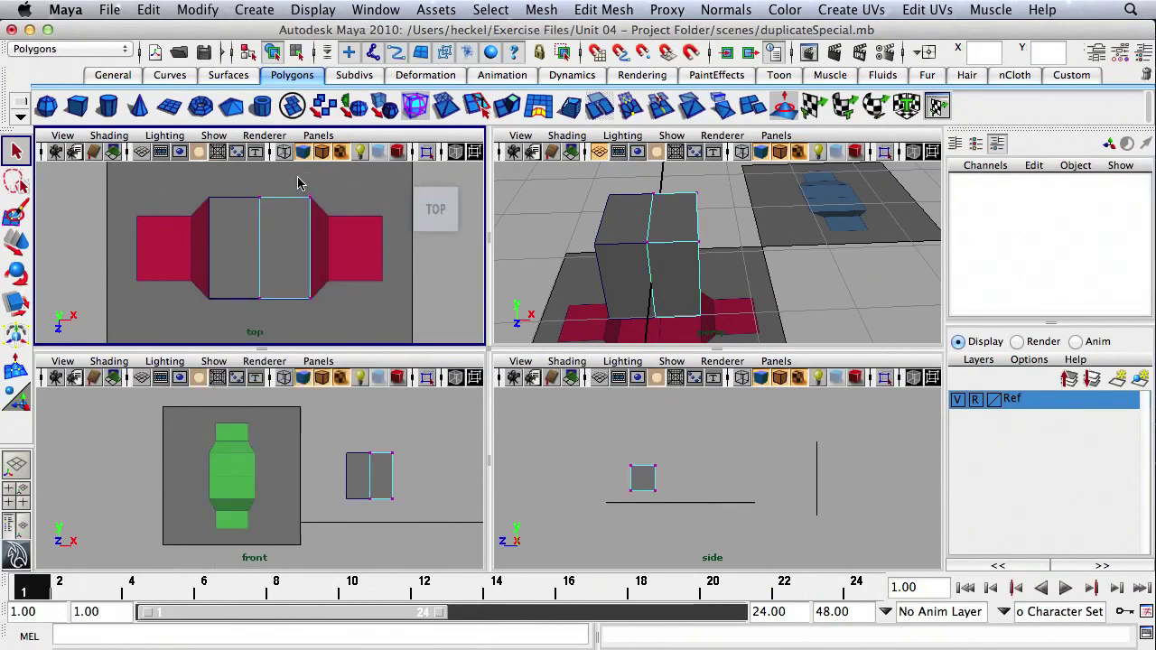
drag(337, 233, 328, 201)
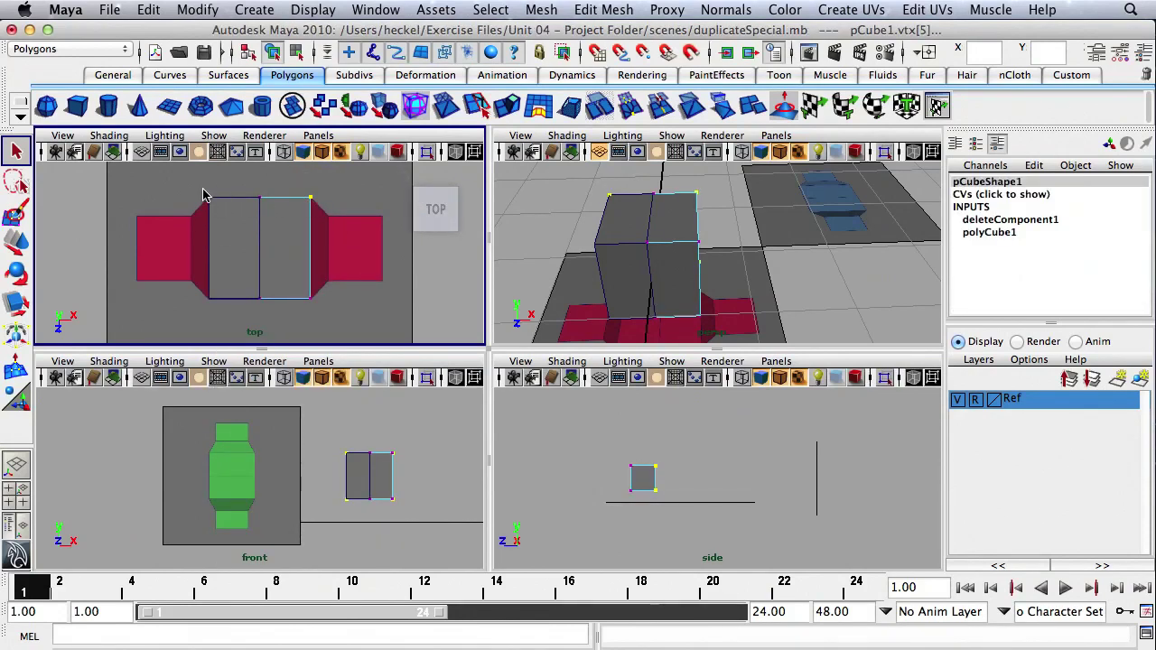
shift+drag(203, 190, 217, 210)
key(w)
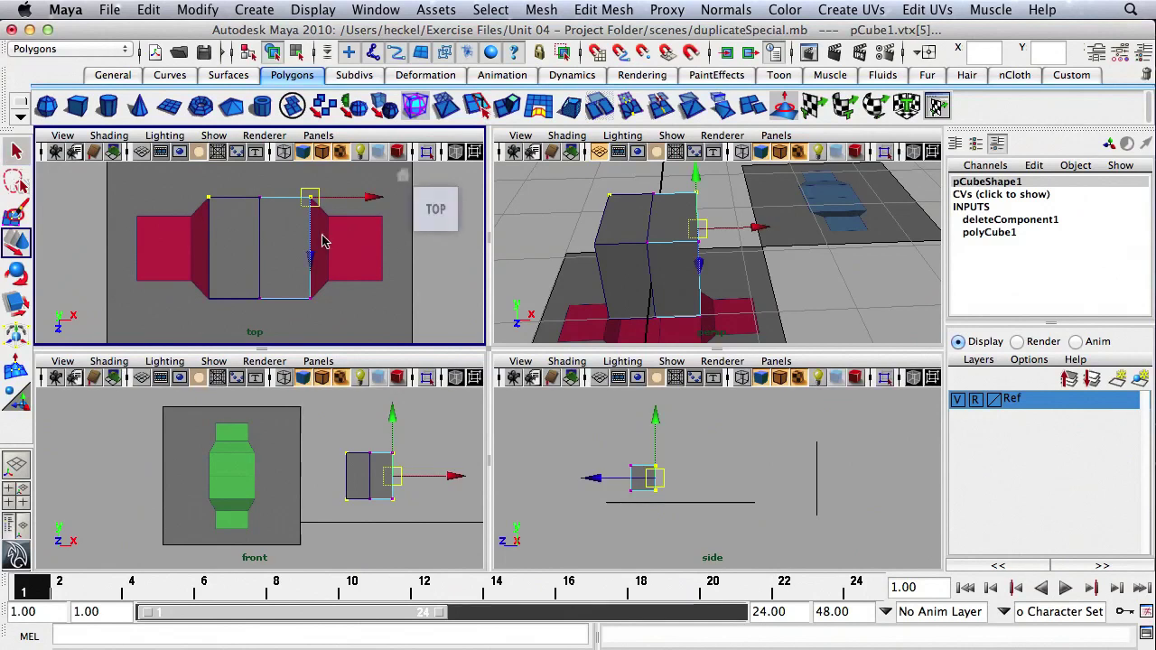
drag(312, 226, 309, 253)
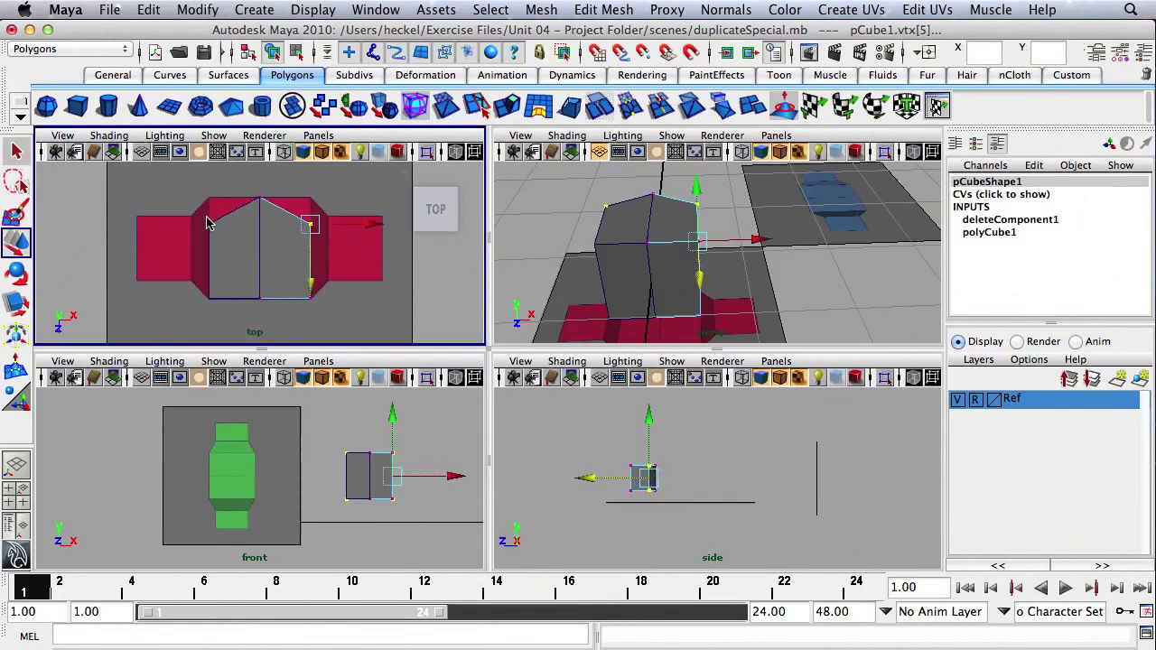
key(z)
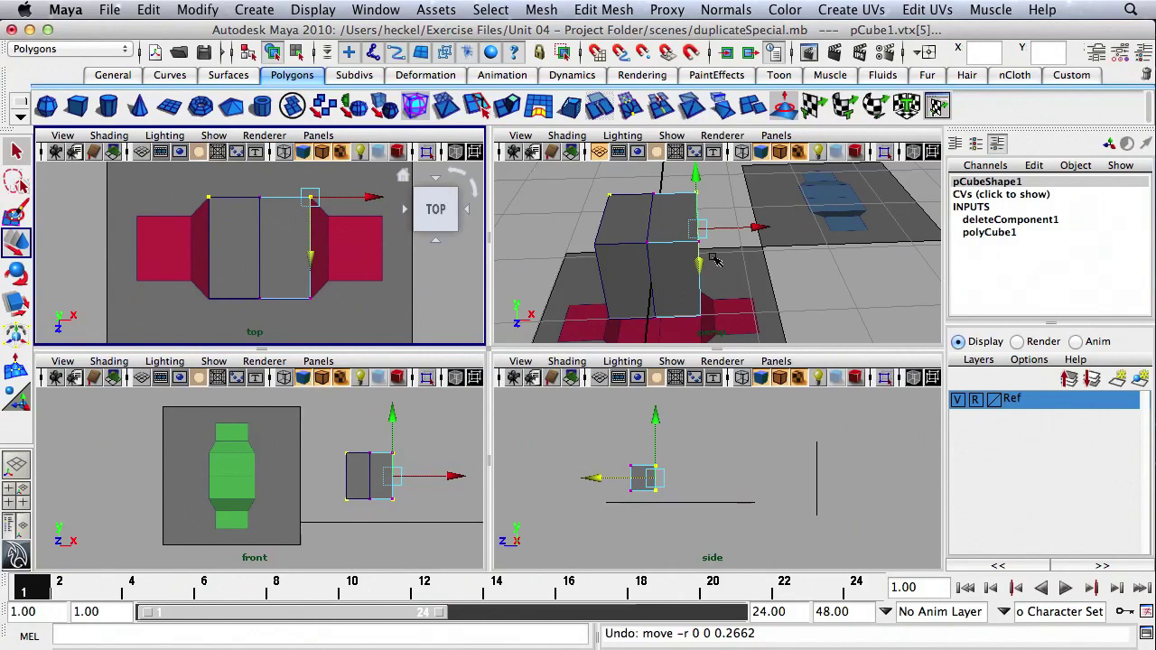
alt+drag(714, 261, 630, 251)
Step: Switch pCube1 to face mode and select its outer end face
key(q)
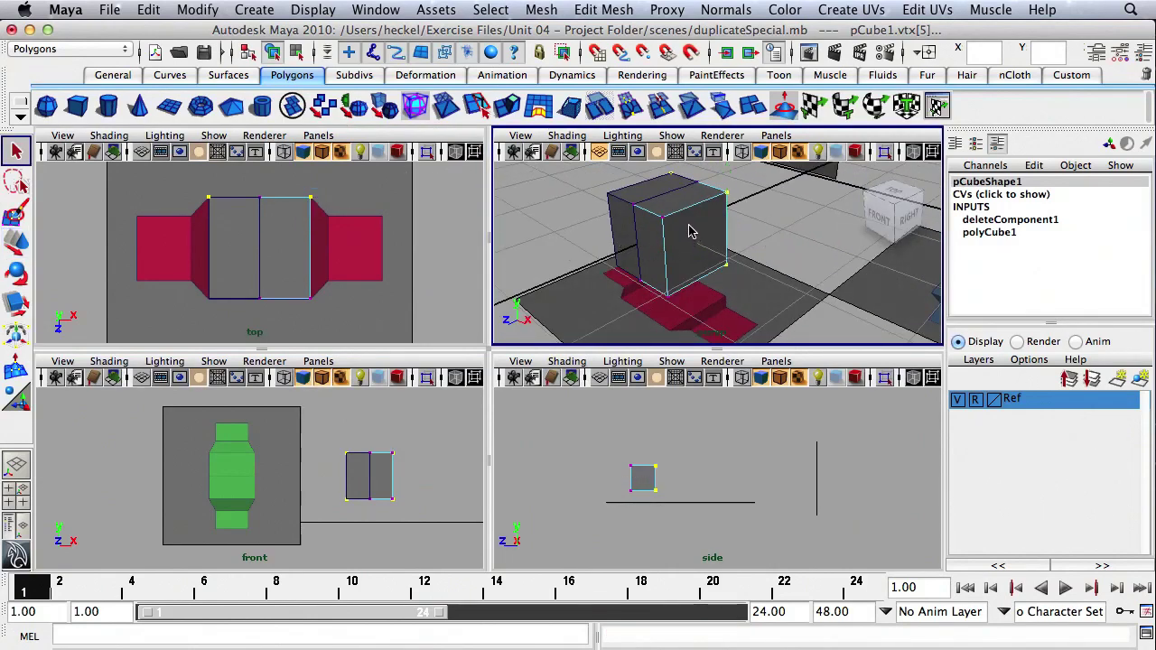
right_drag(689, 232, 688, 261)
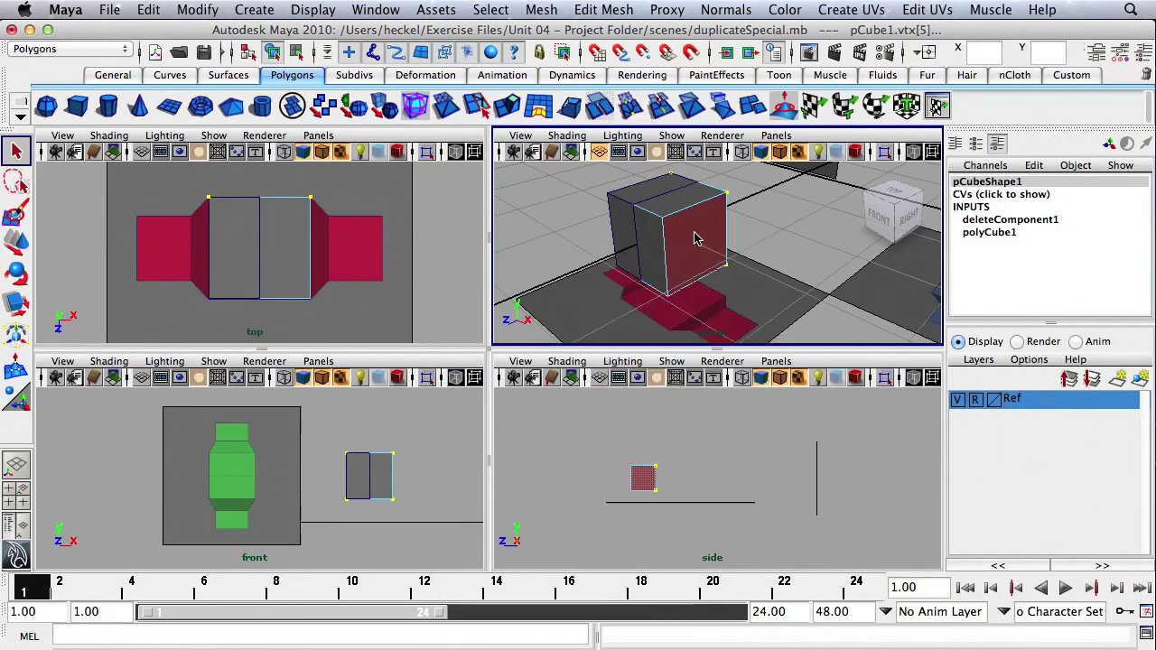
click(692, 247)
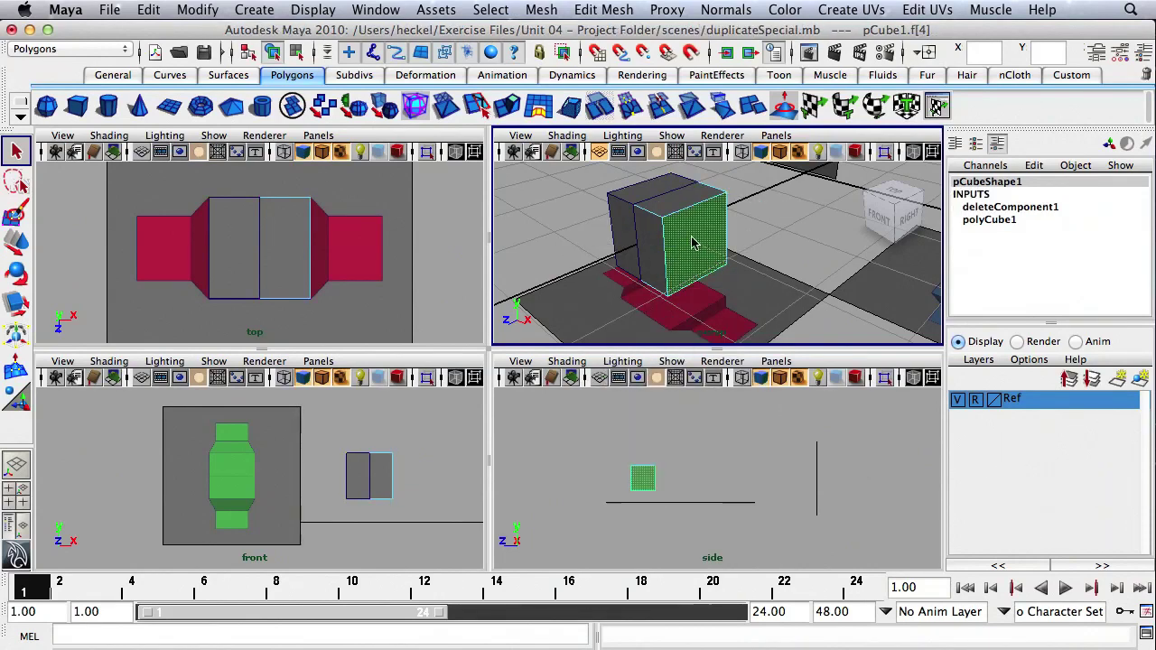
alt+drag(692, 246, 654, 251)
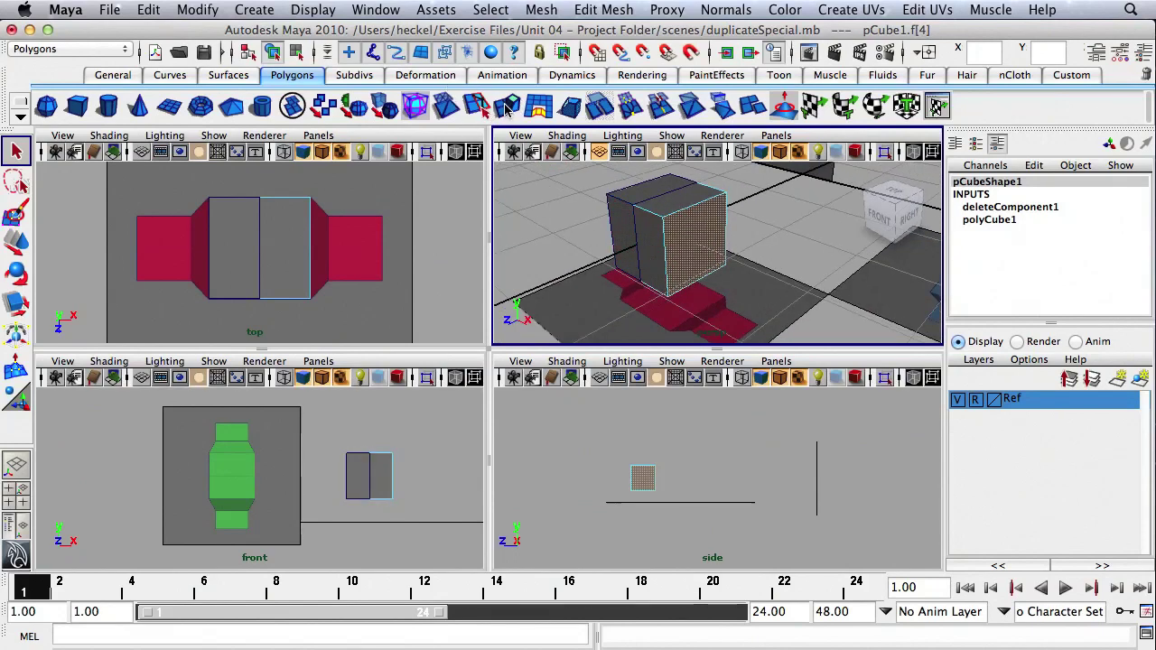
Step: Extrude the end face, pull it out along X and scale it down
click(508, 109)
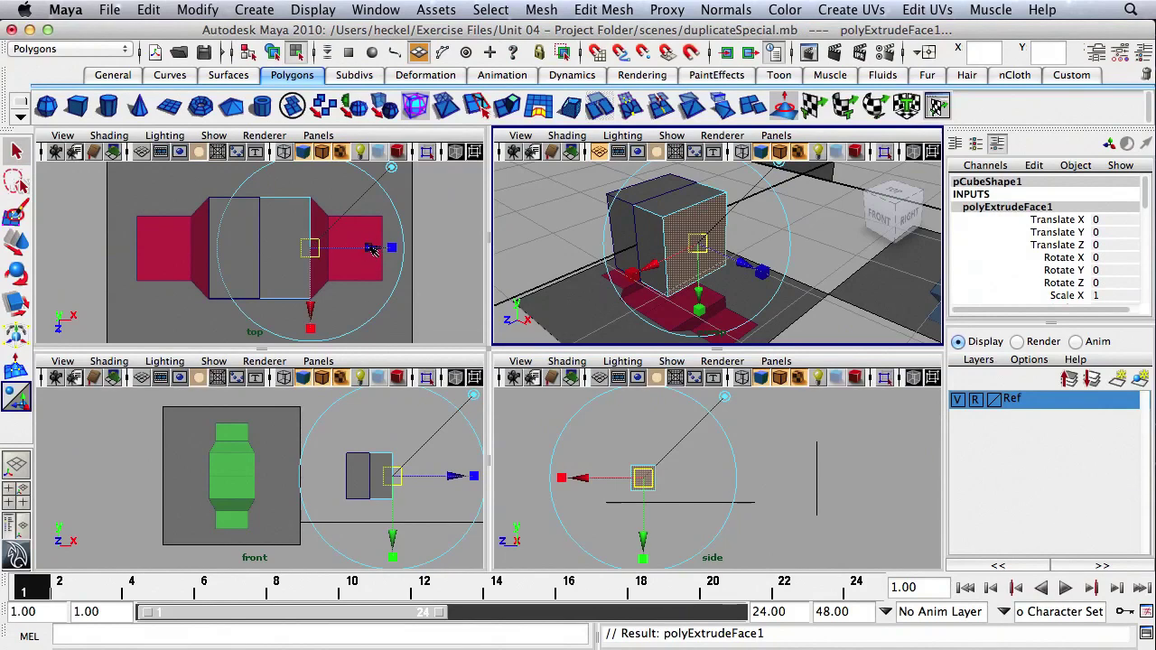
drag(372, 250, 384, 250)
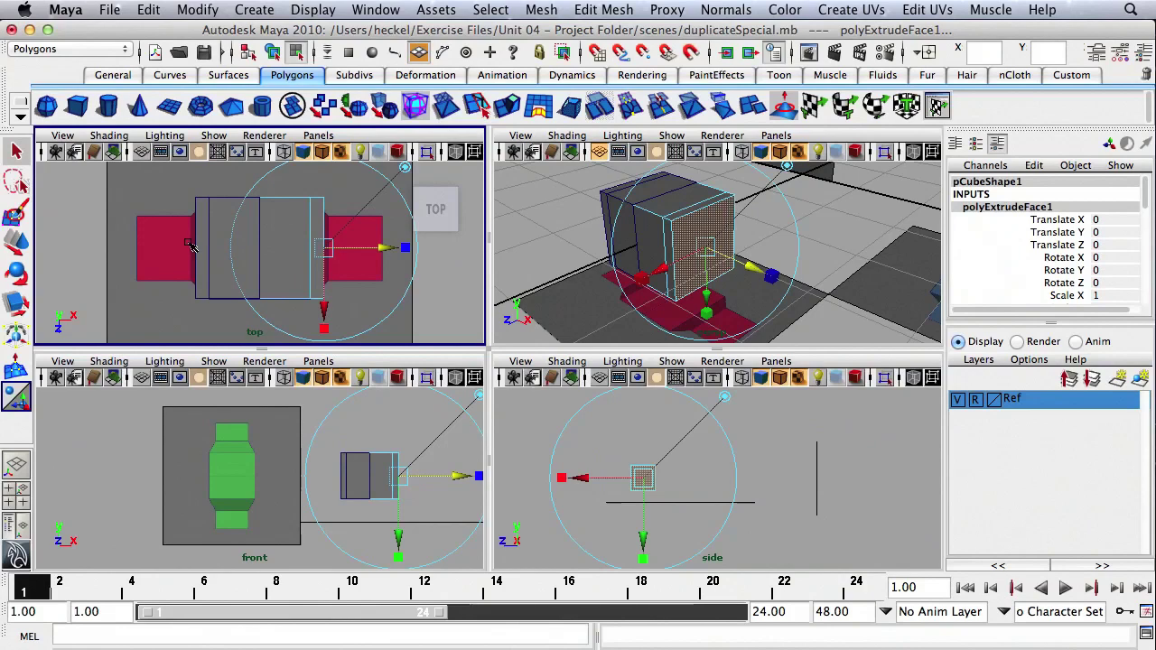
drag(385, 248, 395, 254)
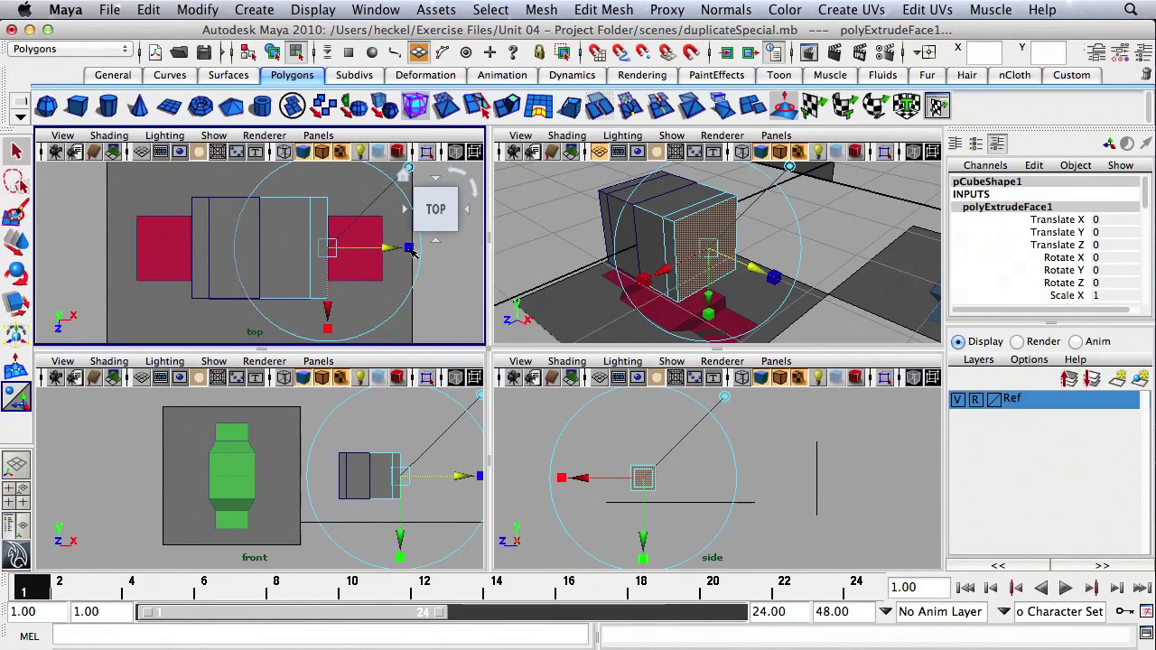
click(409, 248)
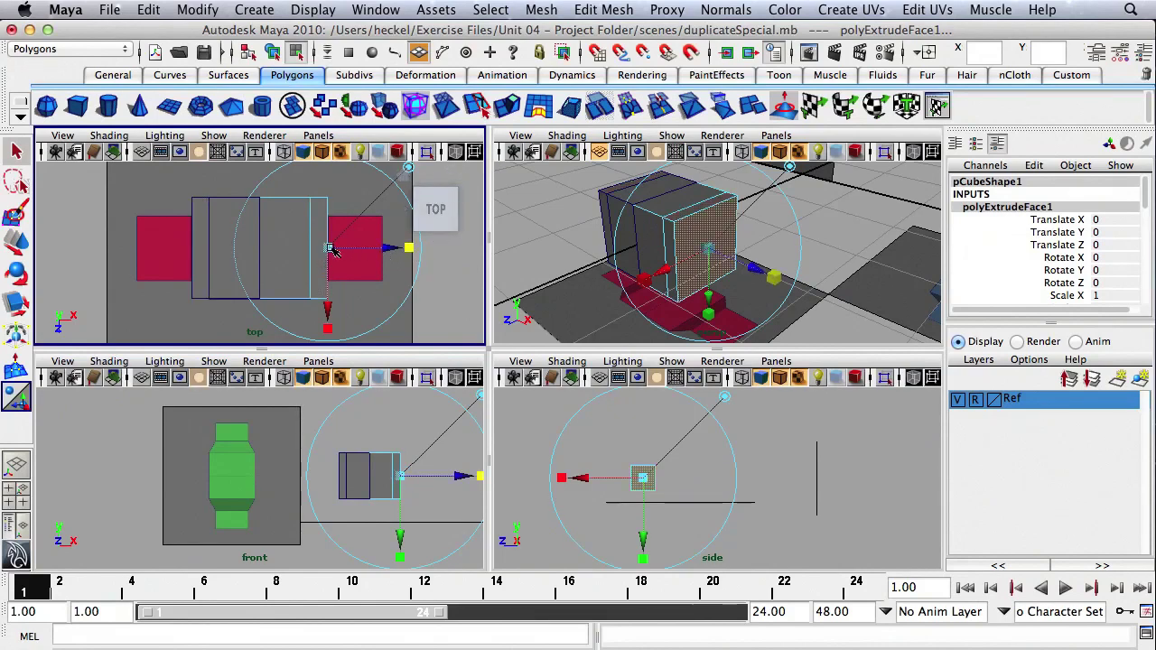
drag(330, 249, 312, 267)
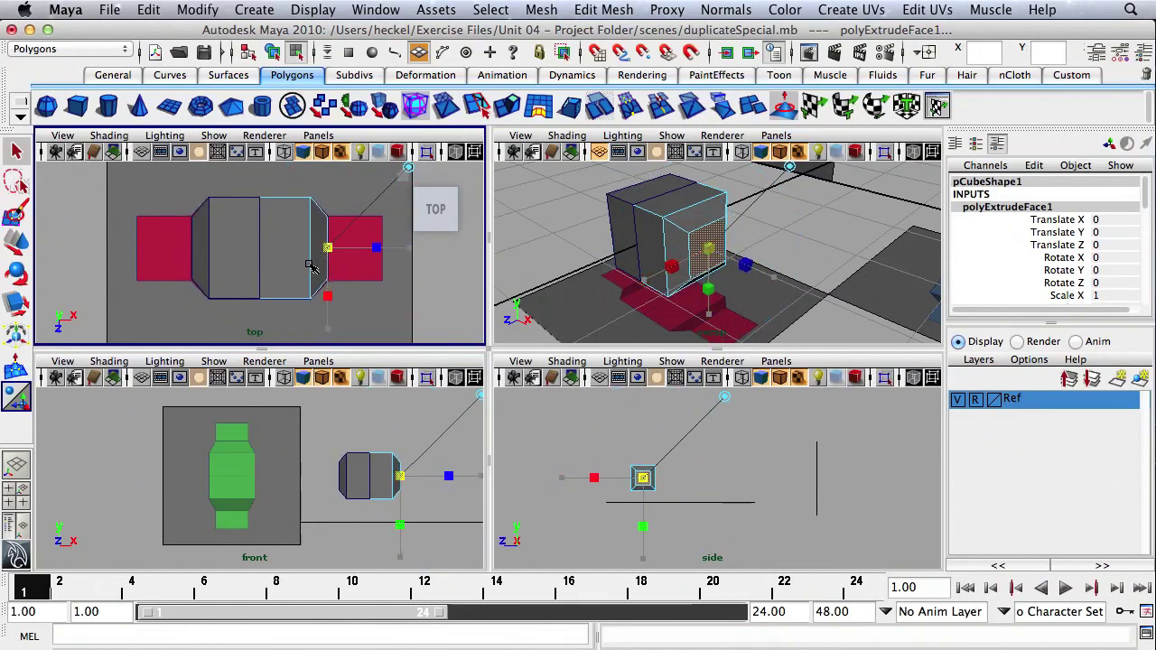
click(408, 168)
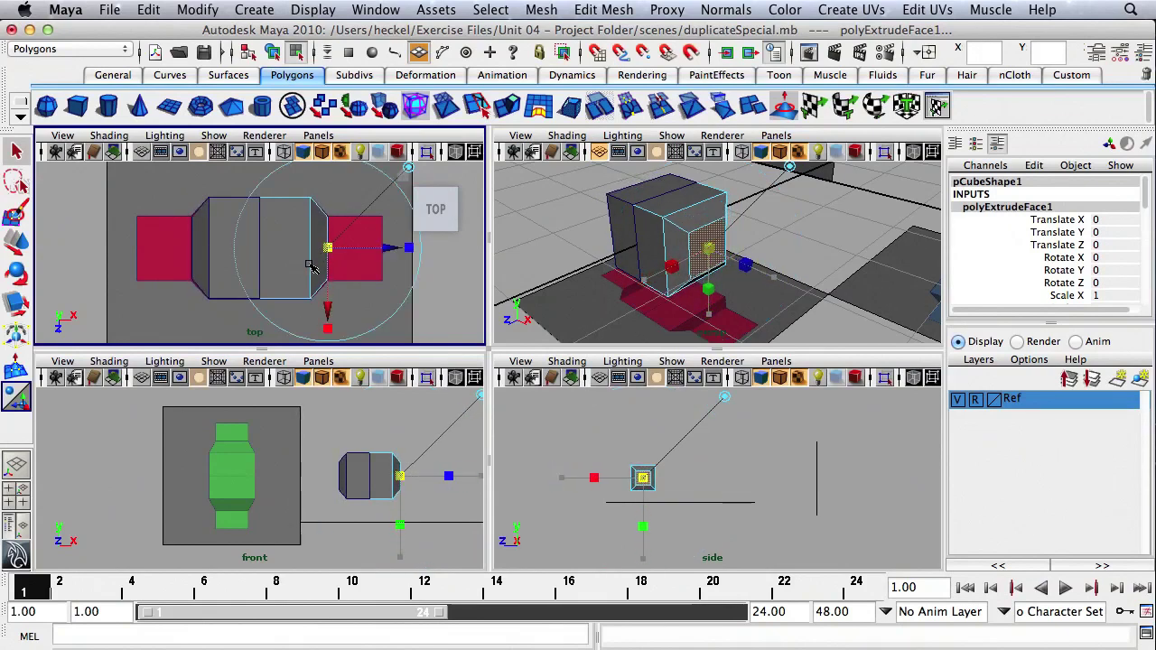
Step: Extrude the end face again and pull the new face further out along X
click(509, 107)
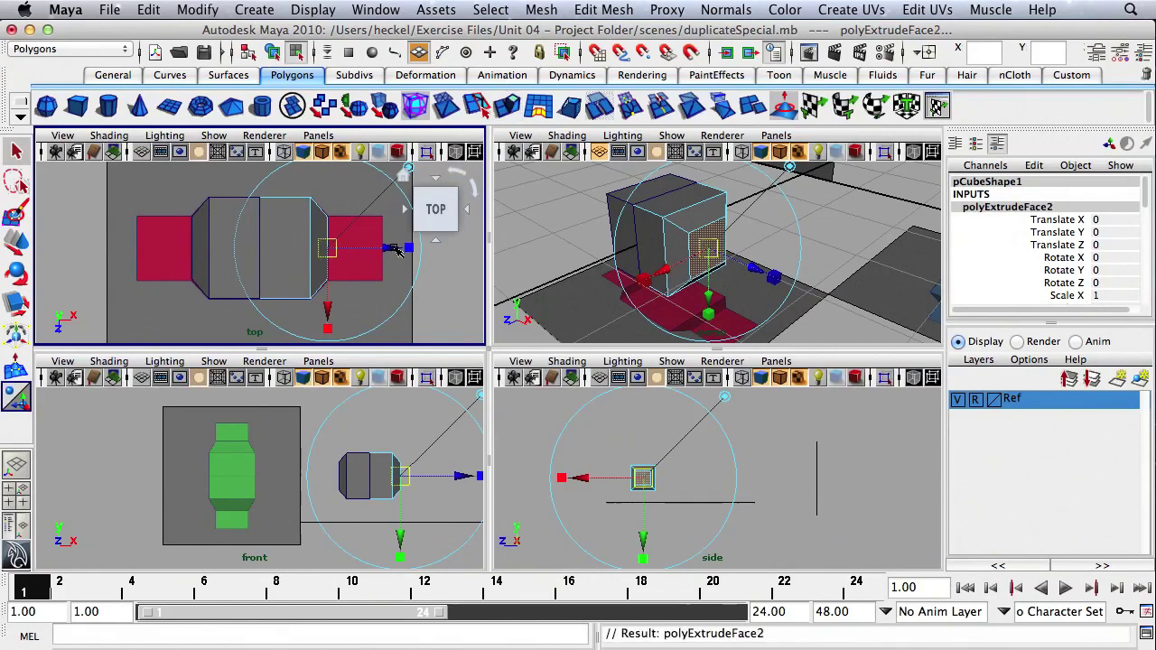
drag(391, 252, 436, 252)
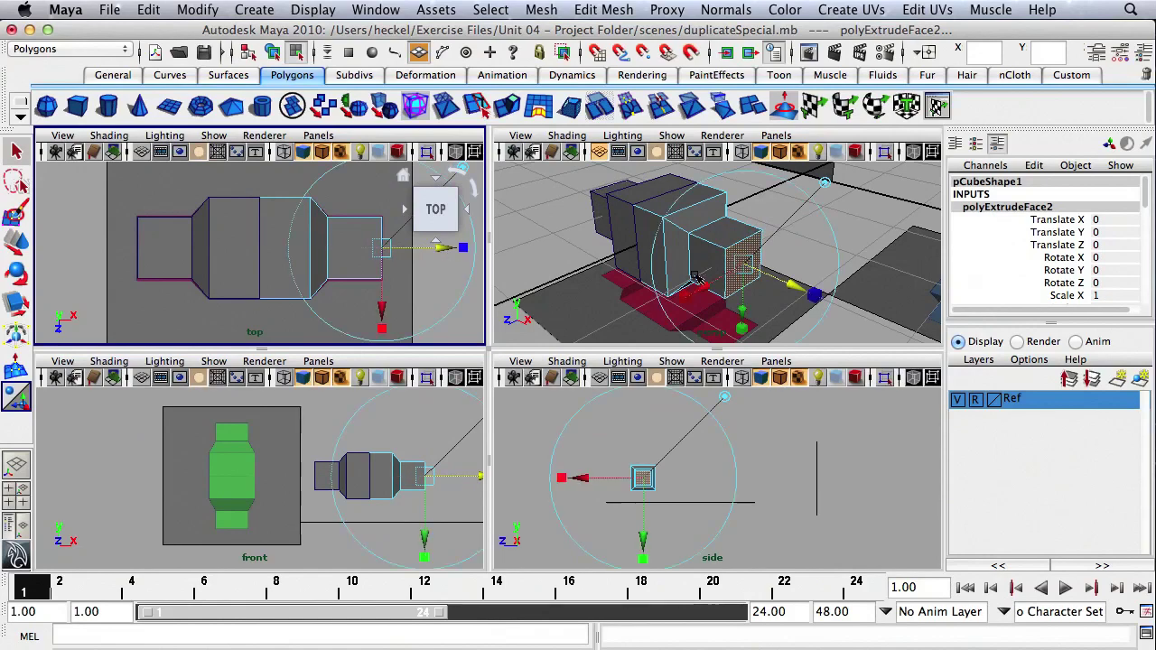
alt+drag(637, 254, 664, 249)
shift+click(686, 235)
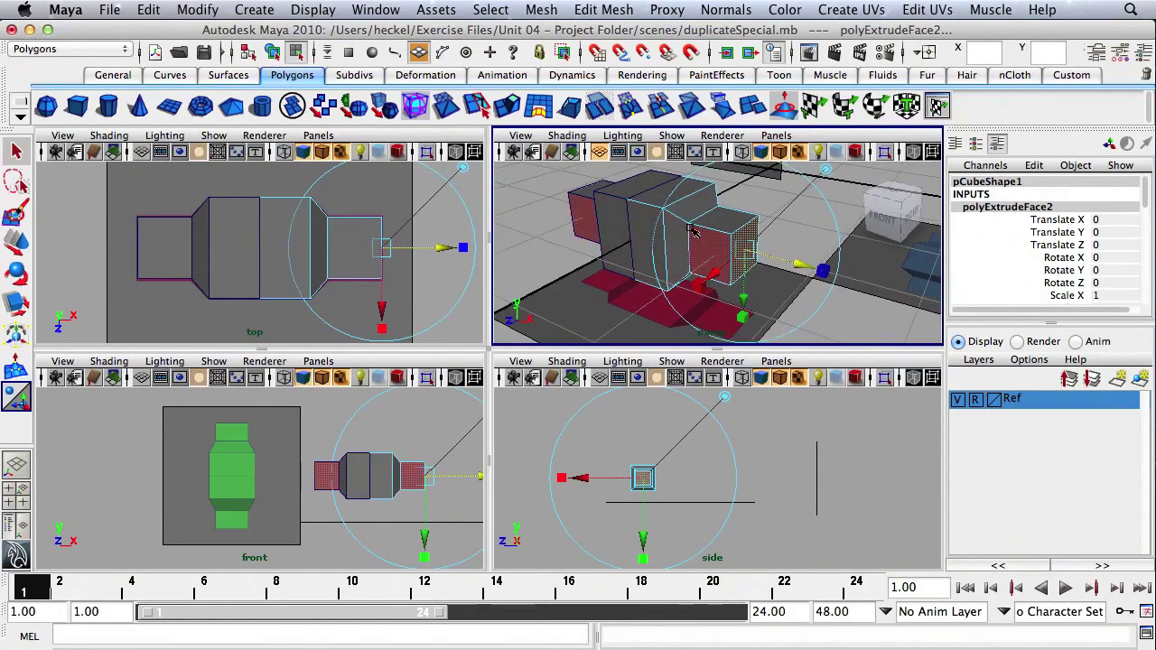
Step: Back in Object Mode, make a Scale X -1 instance of the extruded half with Ctrl+Shift+D
right_click(692, 230)
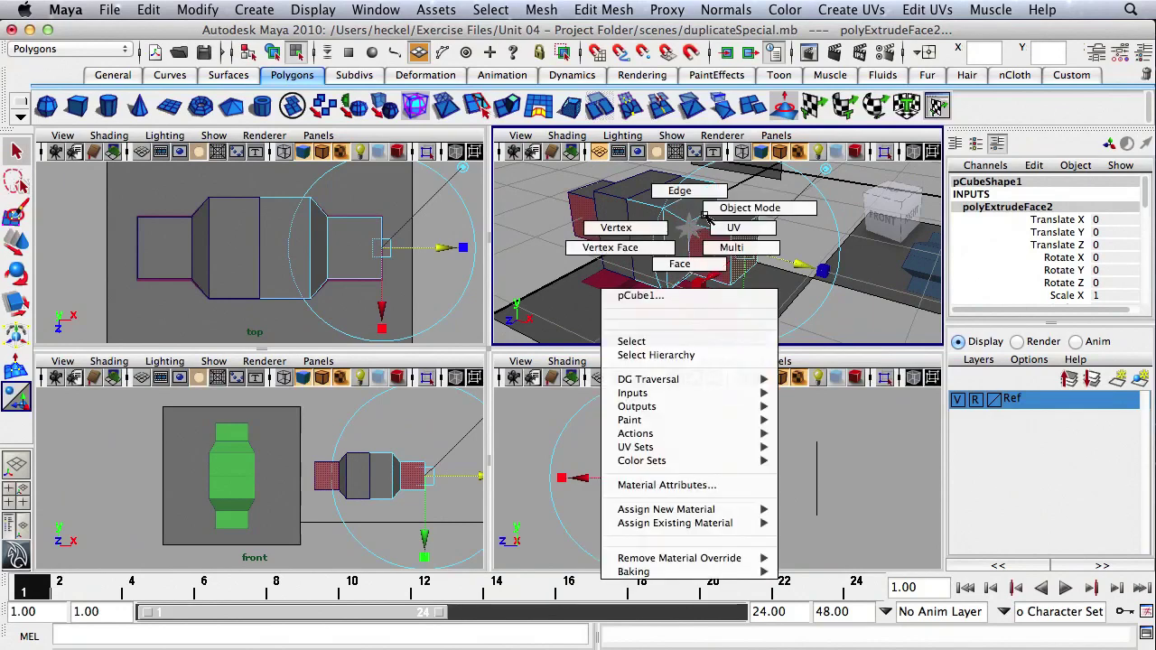
right_drag(707, 218, 715, 209)
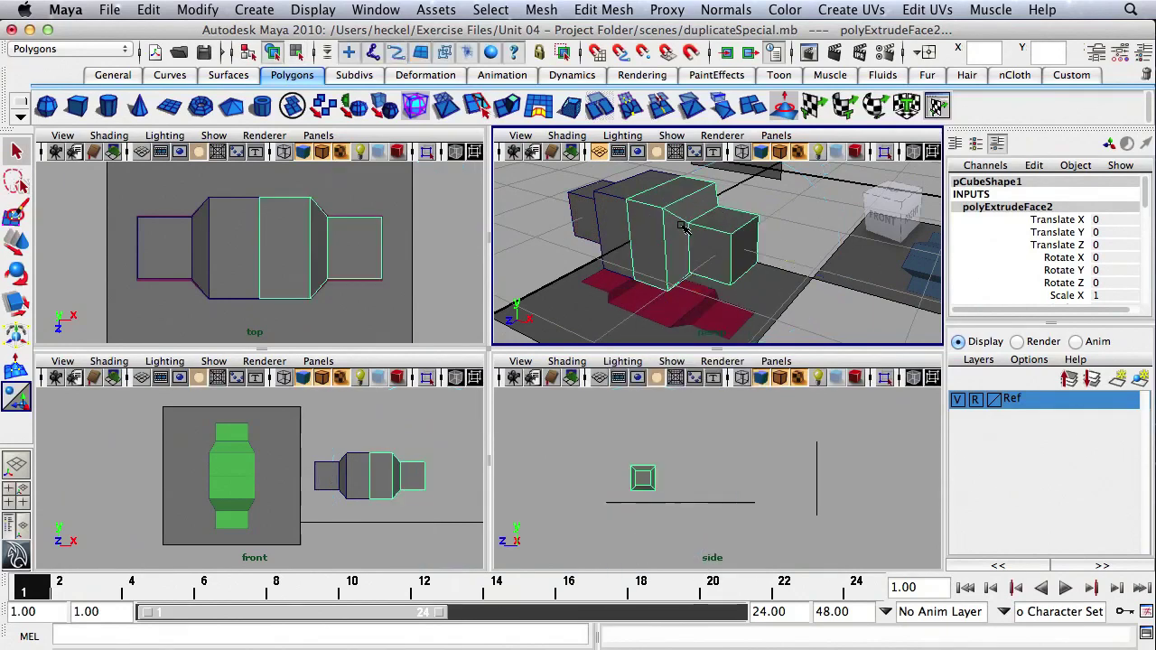
alt+drag(684, 229, 727, 272)
key(ctrl+shift+d)
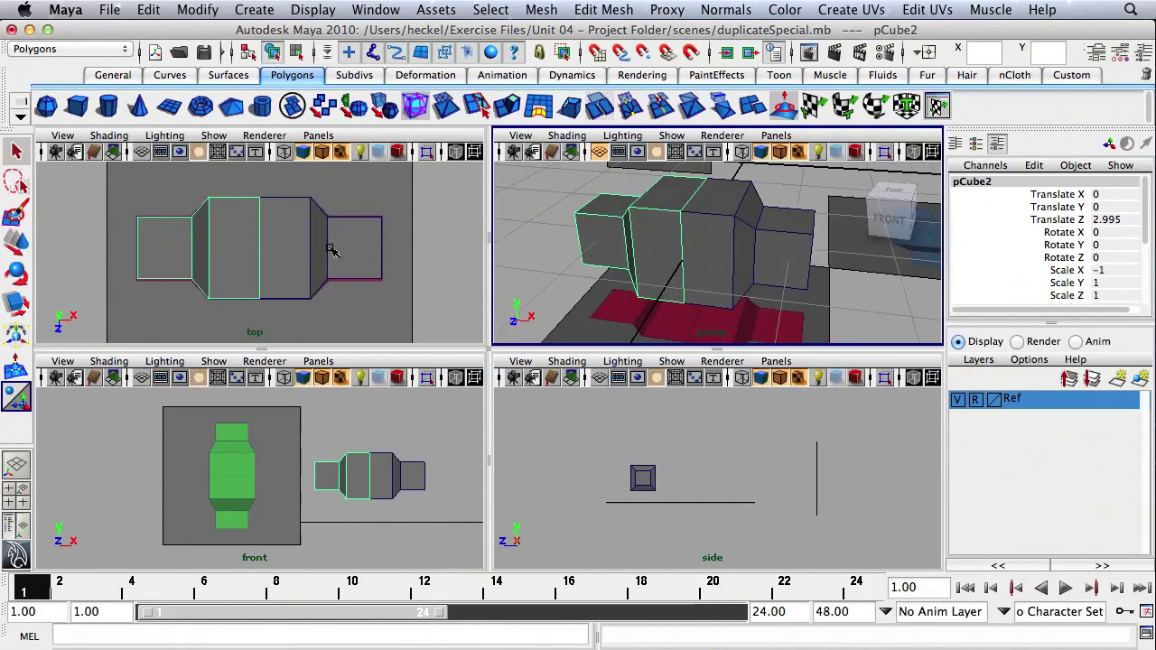
Step: Select both the original and mirrored halves together
click(731, 251)
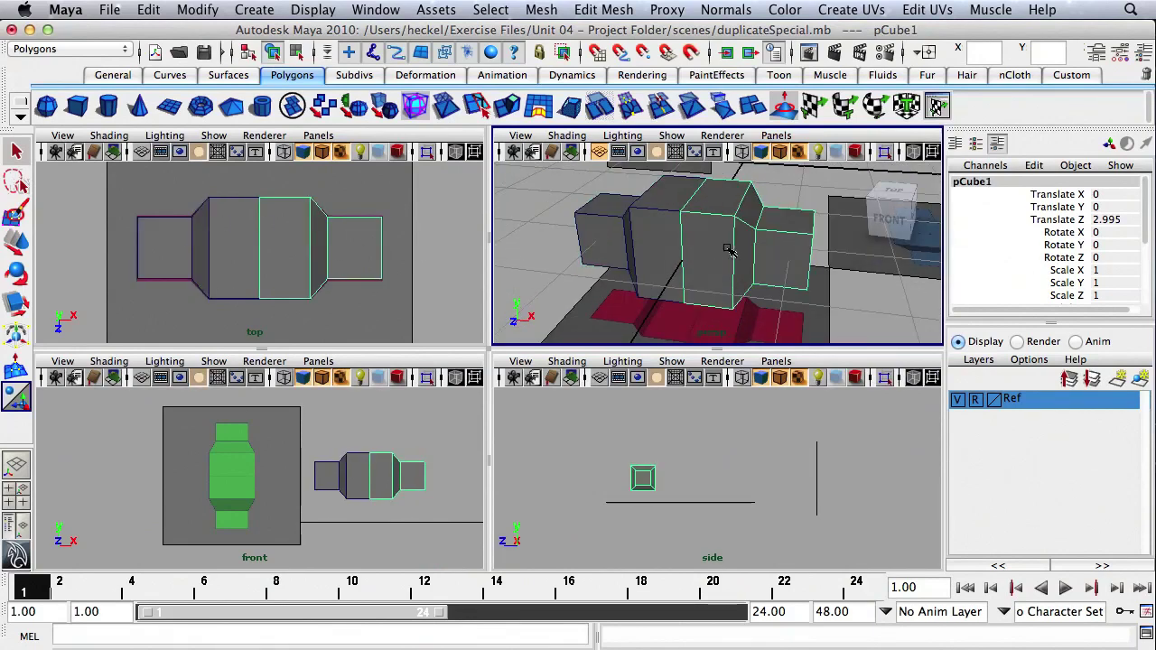
click(666, 228)
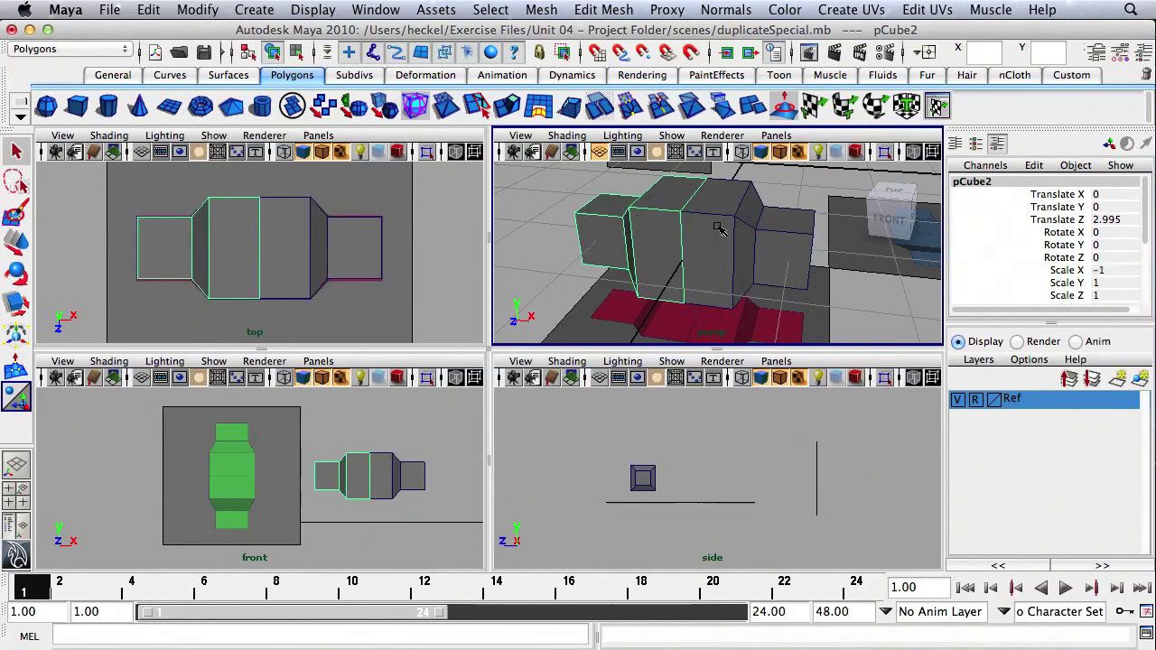
click(730, 255)
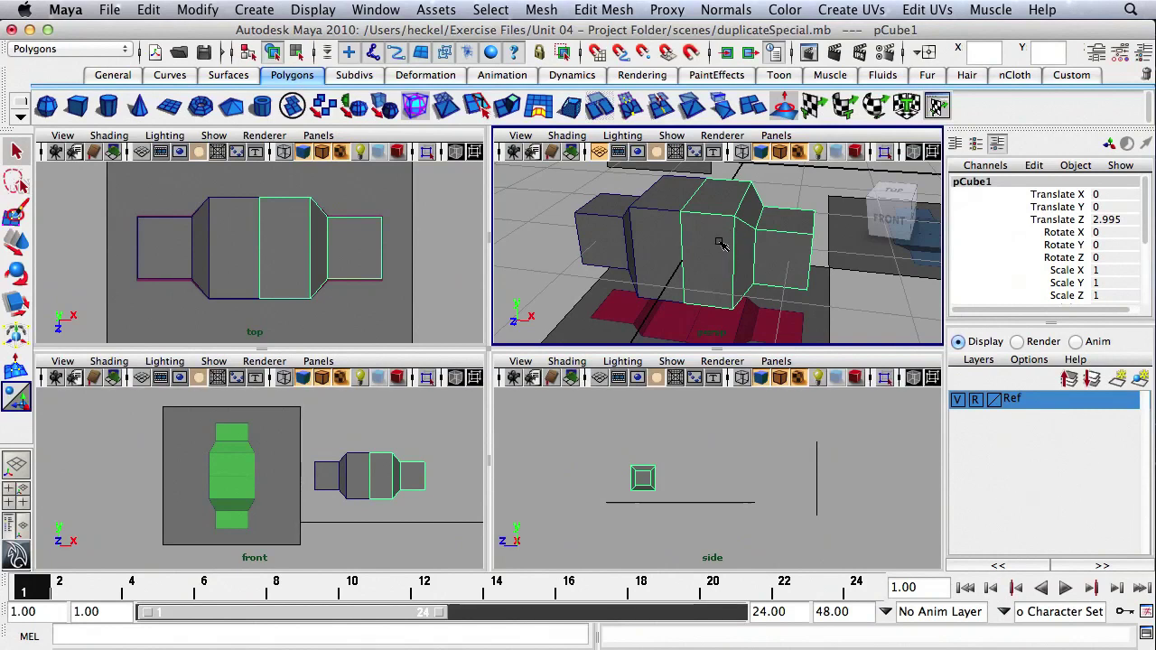
click(628, 227)
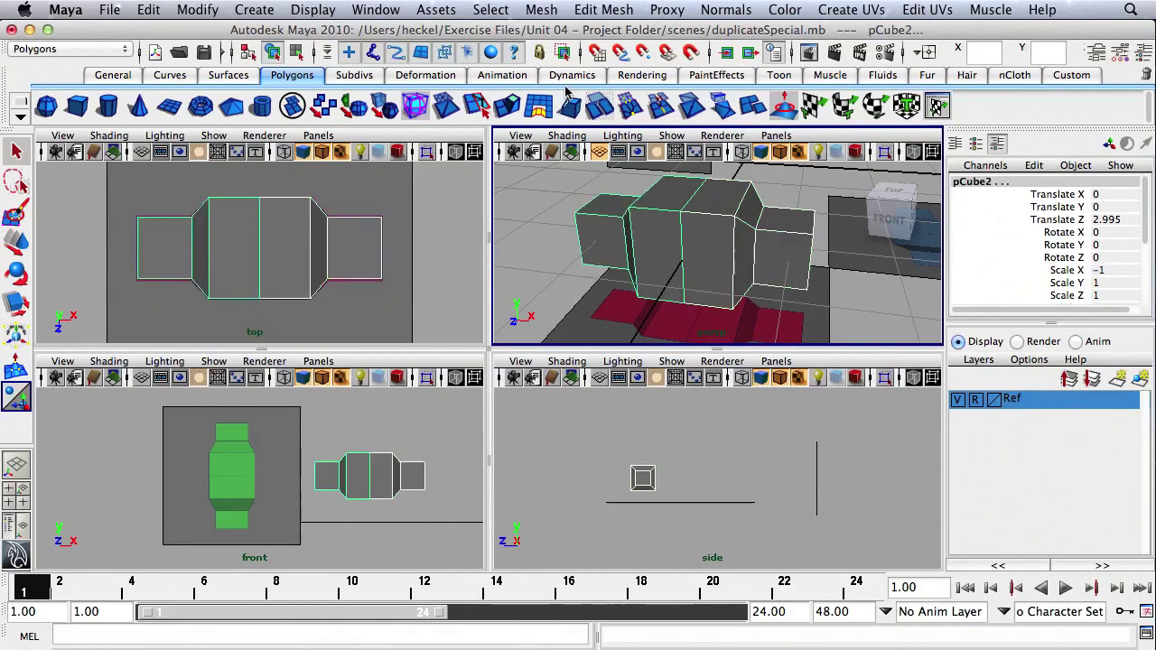
Step: Combine both halves into polySurface1 with Mesh > Combine and inspect the result
click(545, 10)
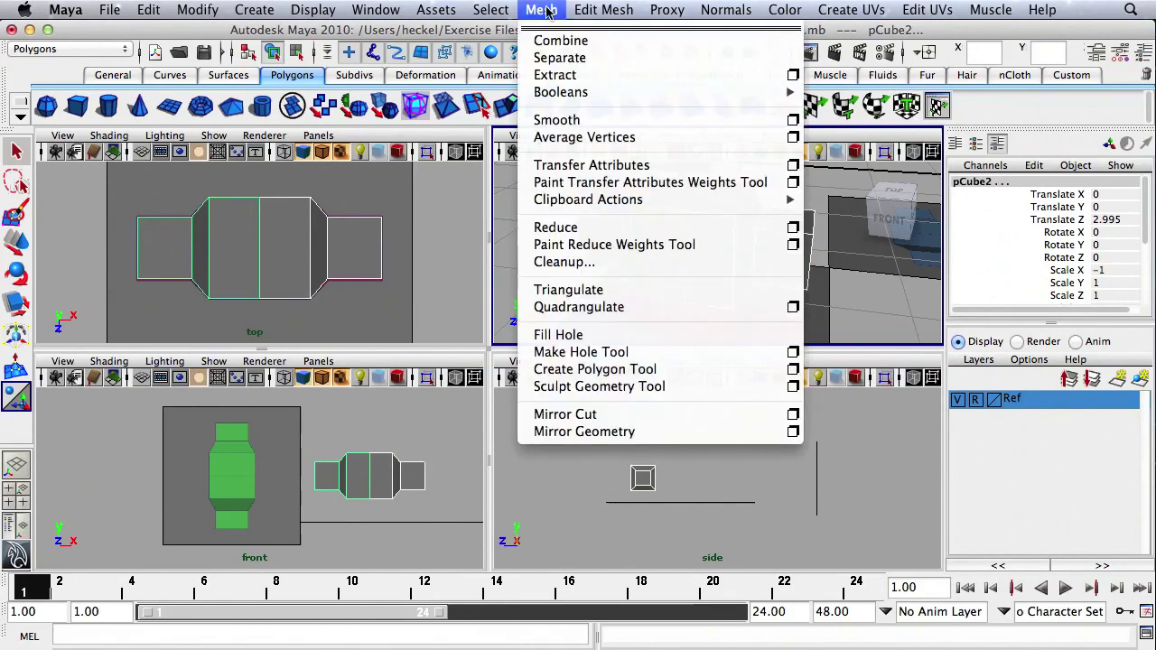
click(595, 43)
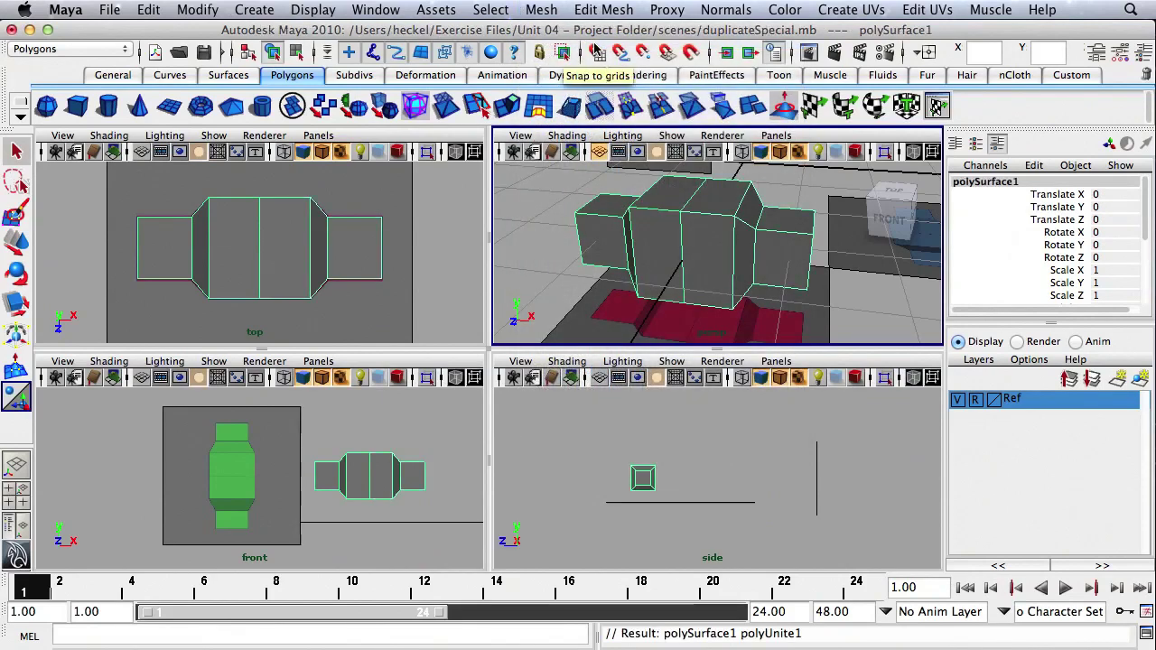
alt+drag(693, 216, 708, 222)
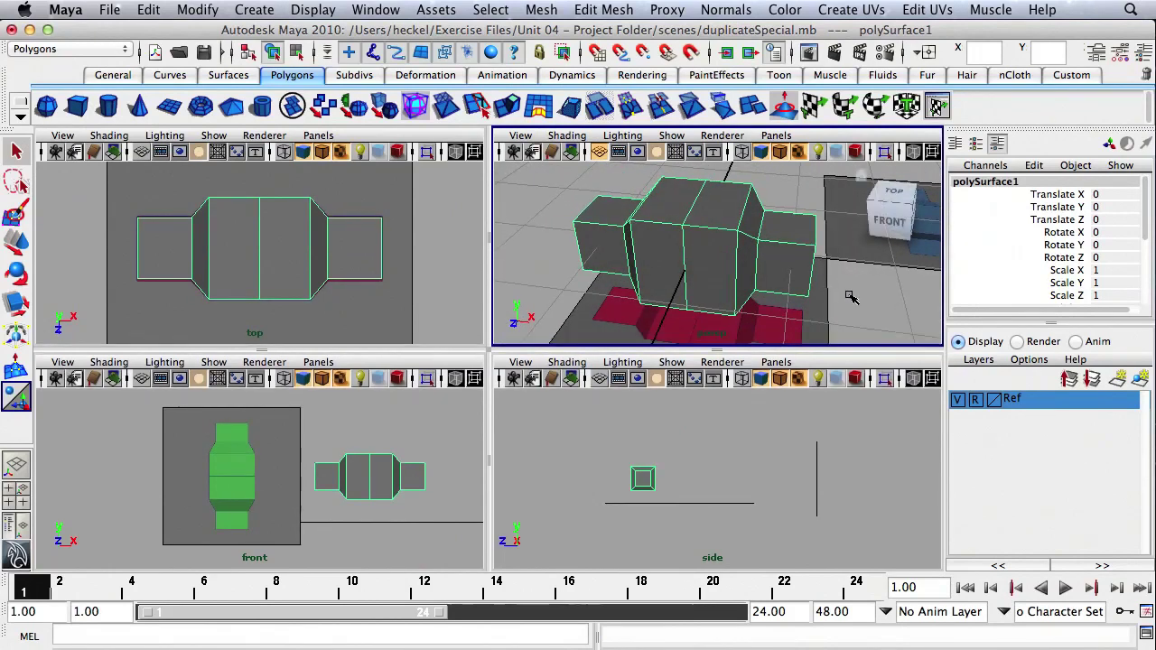
click(538, 281)
click(665, 224)
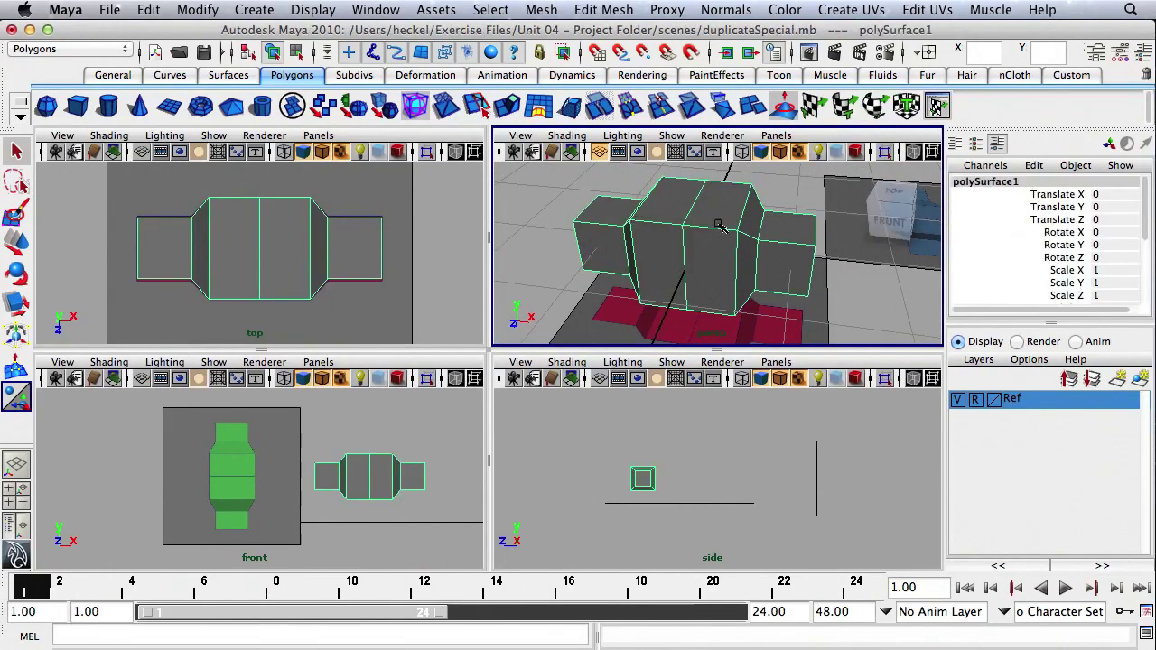
alt+drag(793, 287, 704, 274)
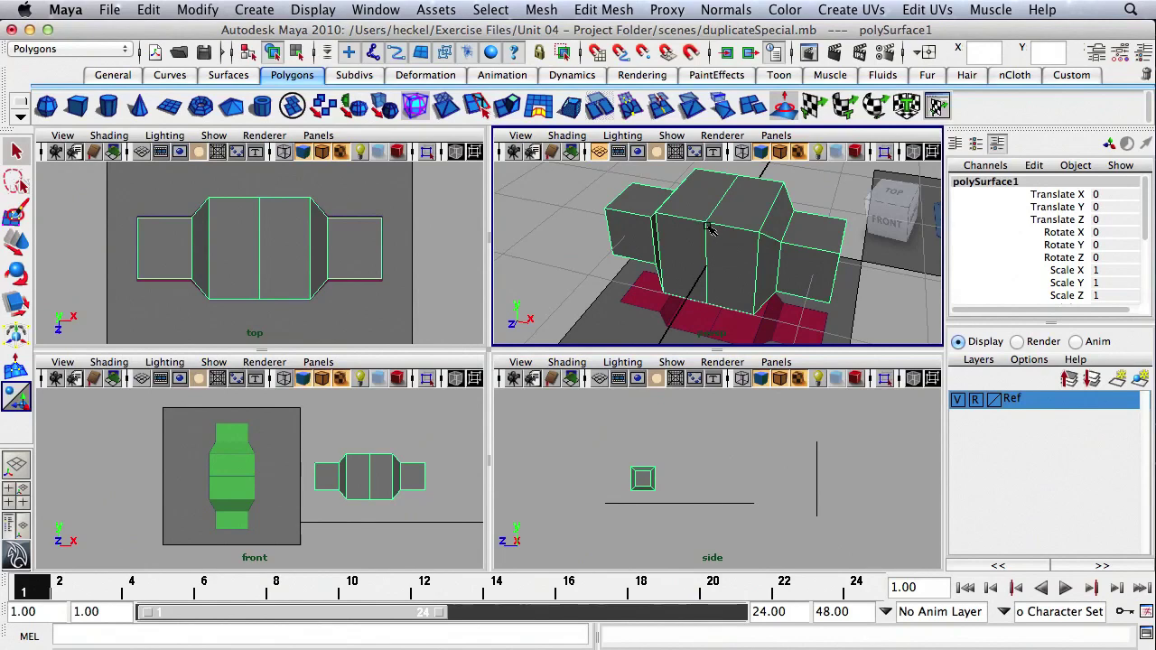
alt+right_drag(684, 250, 710, 257)
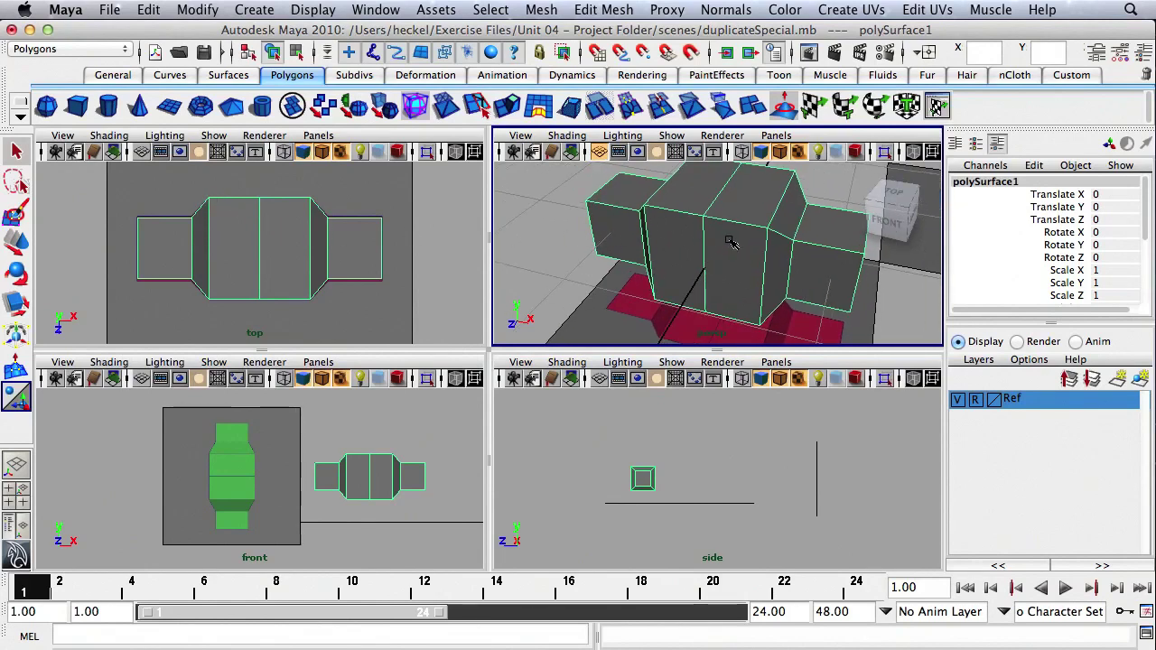
alt+drag(730, 237, 728, 253)
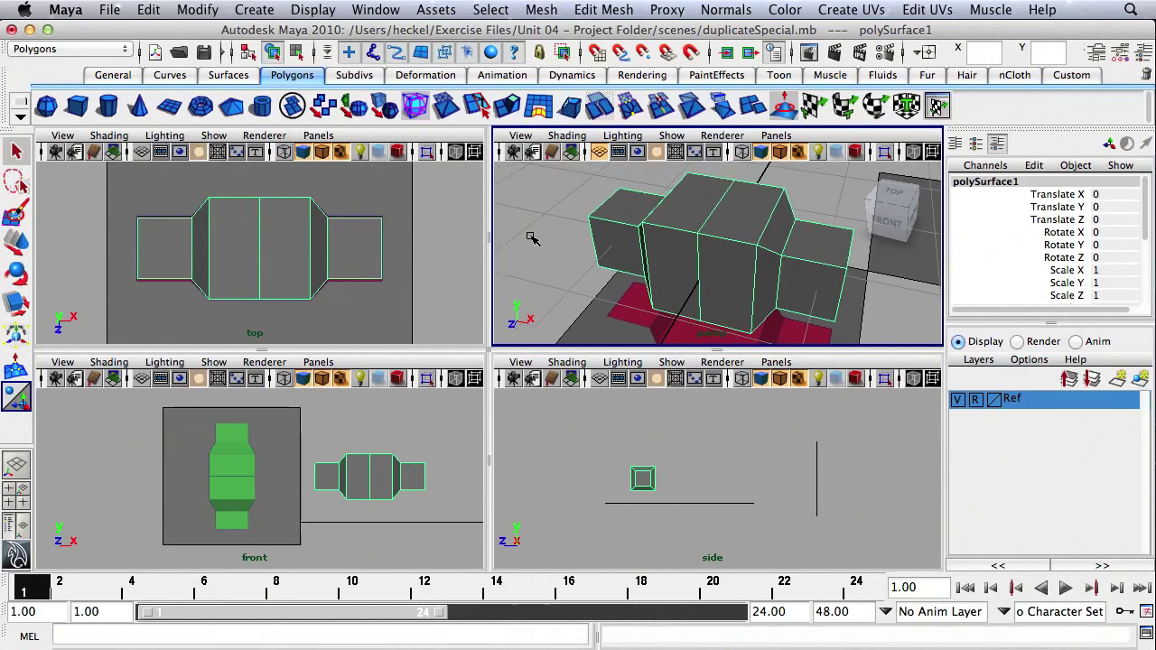
Step: Turn on the Poly Count heads-up display from Display > Heads Up Display
click(307, 10)
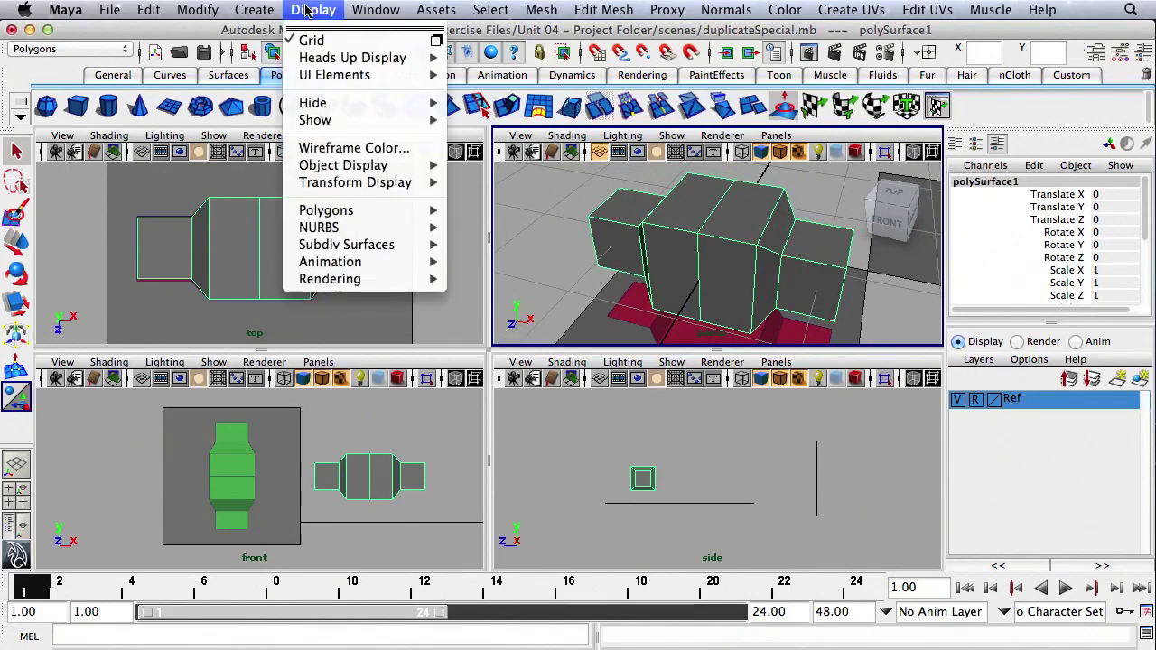
mouse_move(340, 58)
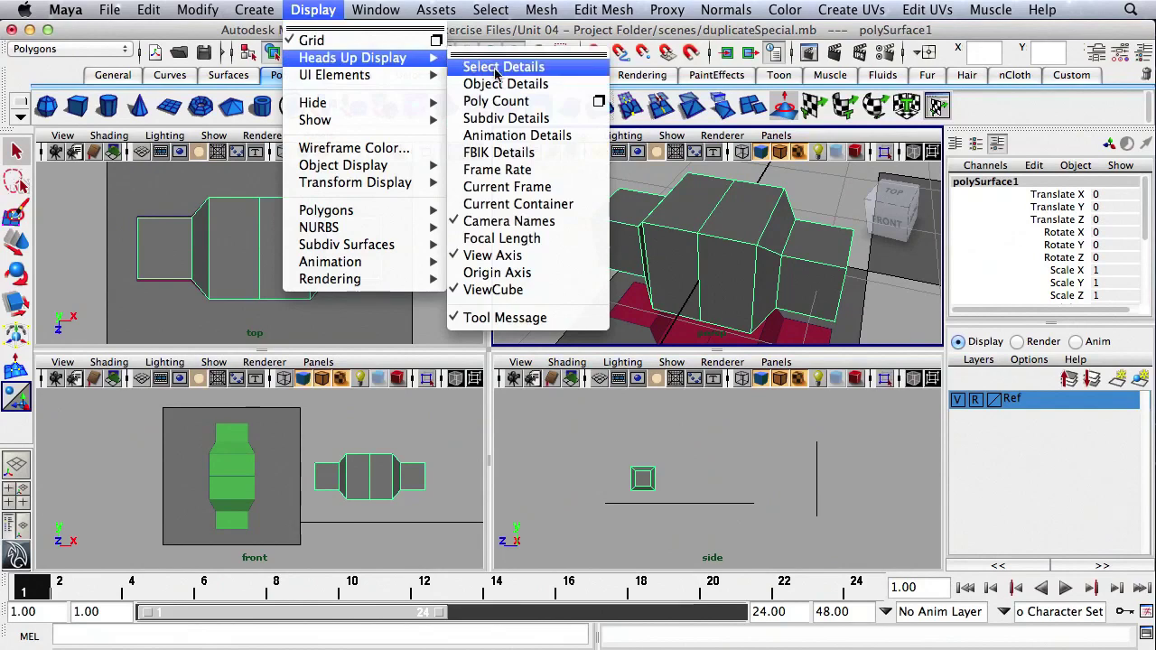
click(513, 101)
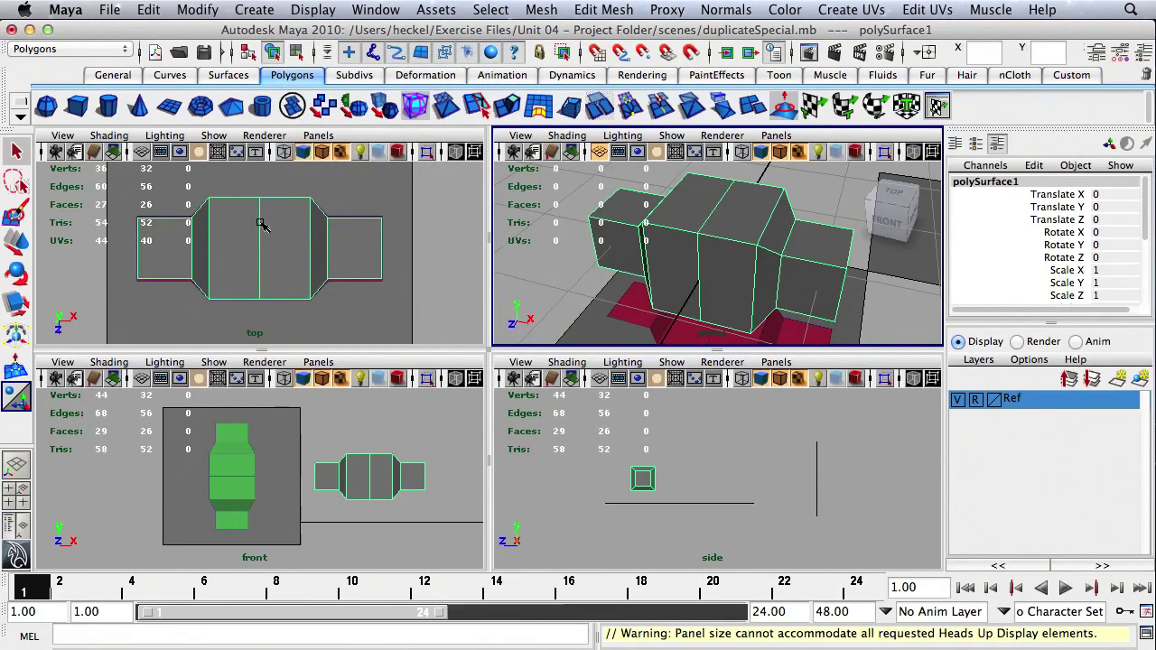
alt+right_drag(264, 226, 217, 231)
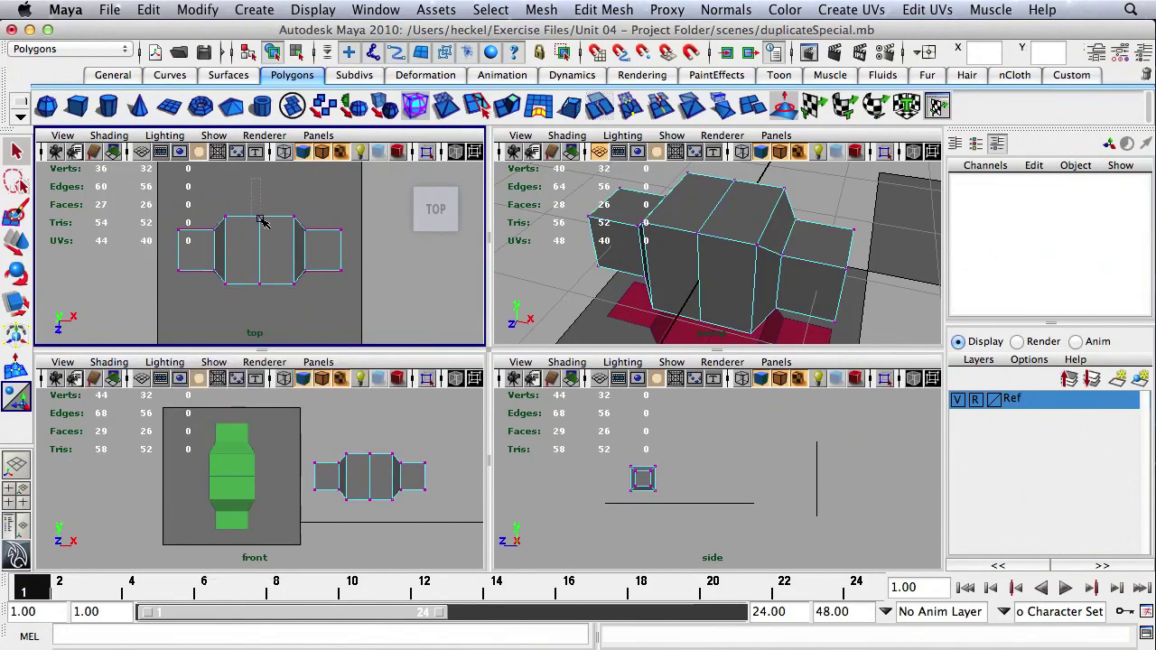
Step: Weld the eight centre-seam vertices with Edit Mesh > Merge, then return to Object Mode
drag(271, 279, 272, 321)
drag(271, 322, 271, 323)
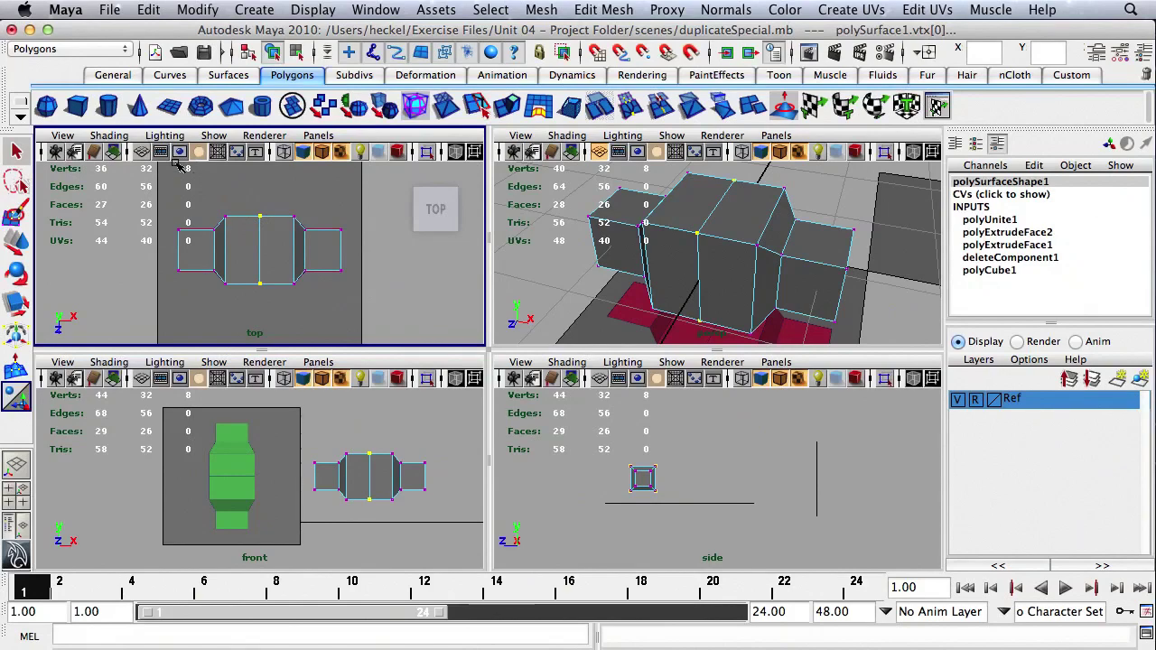
alt+drag(804, 224, 901, 227)
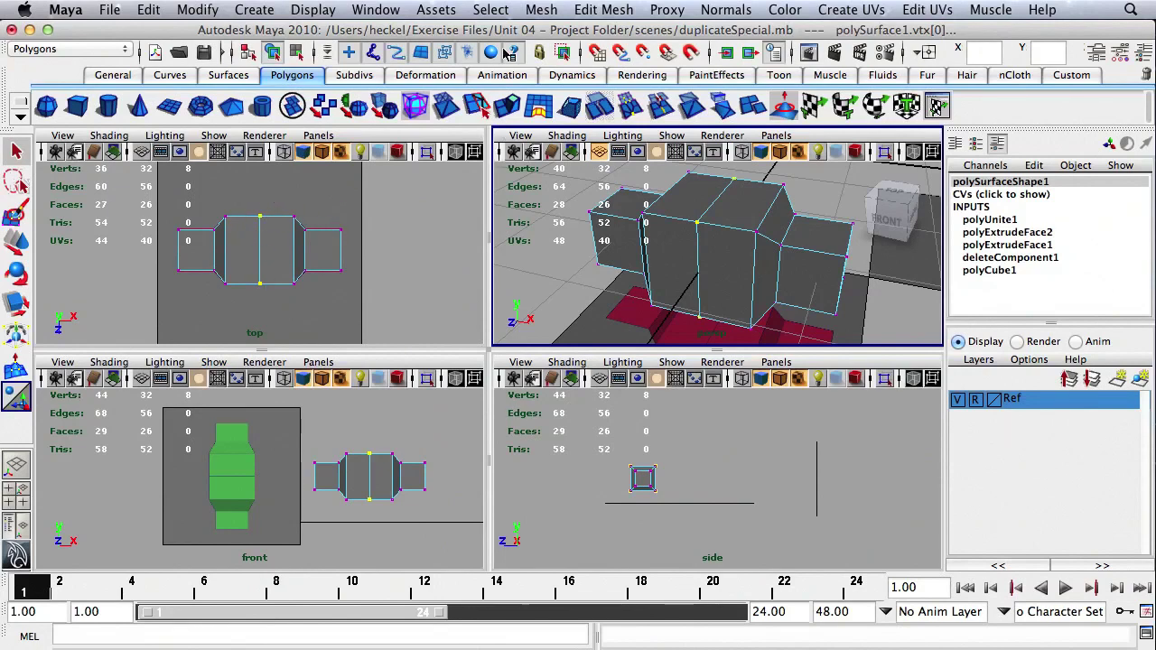
click(603, 10)
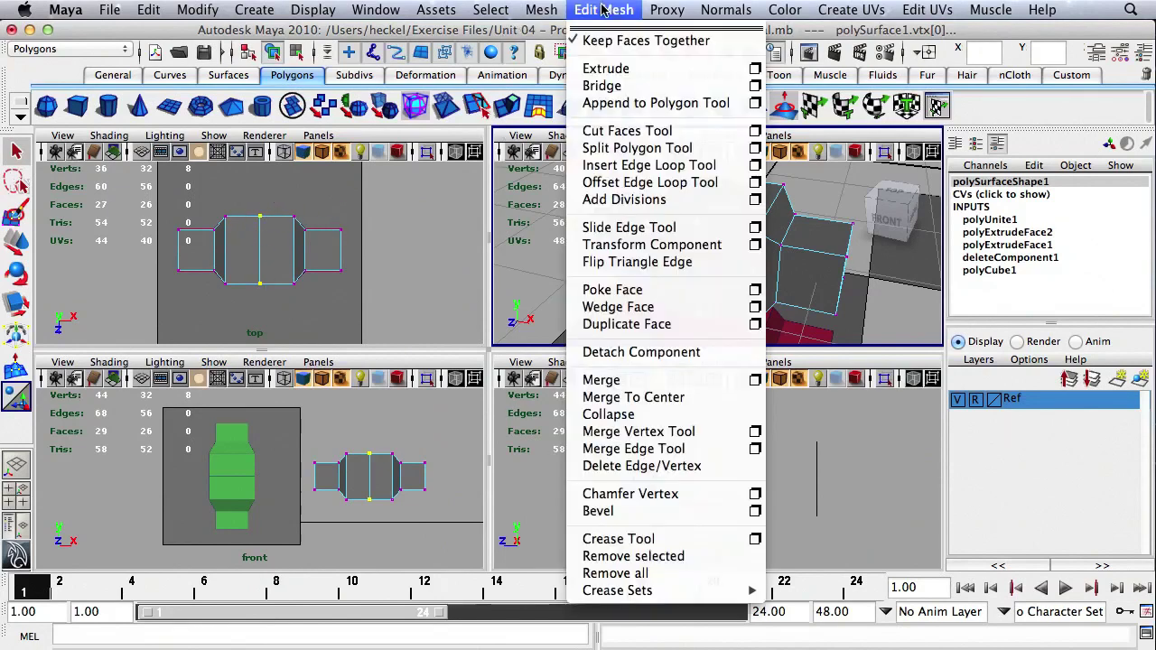
click(622, 384)
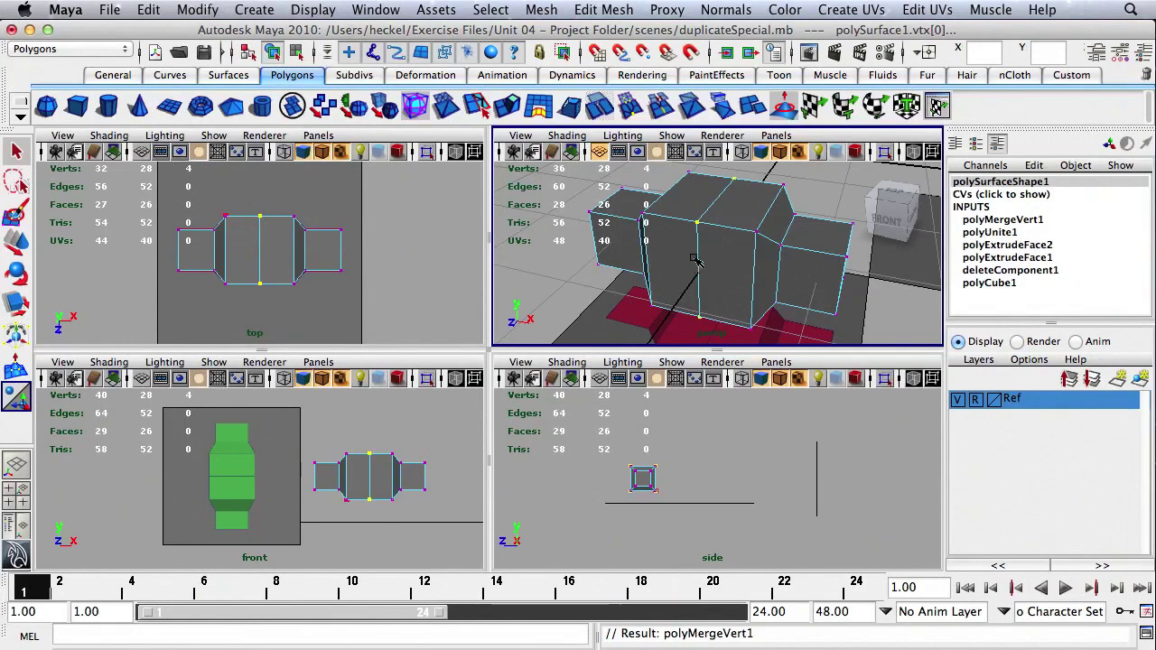
scroll(696, 260, down, 5)
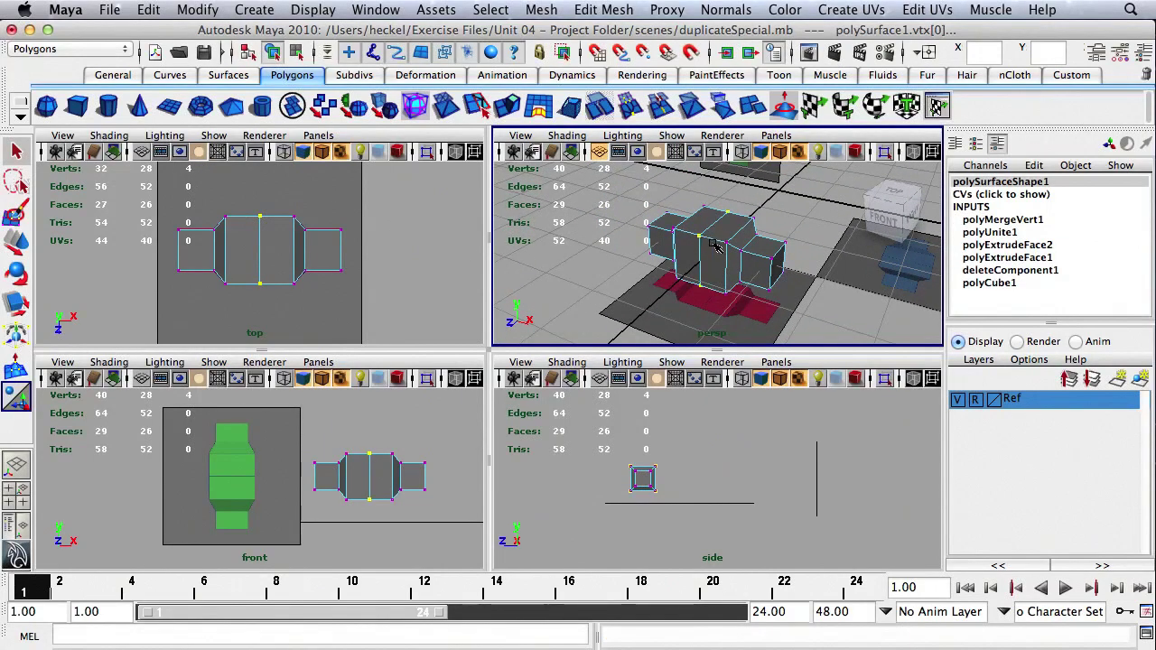
right_drag(714, 246, 739, 227)
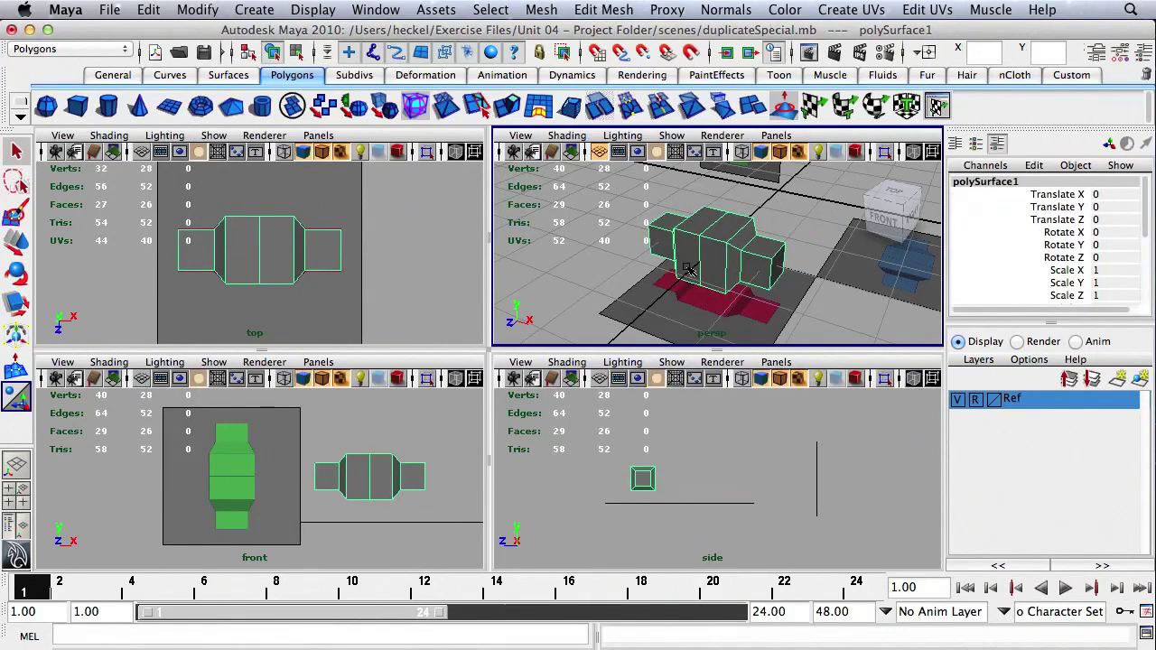
Step: Zoom out and pan the top view to show the blue reference beside the finished model
middle_click(374, 247)
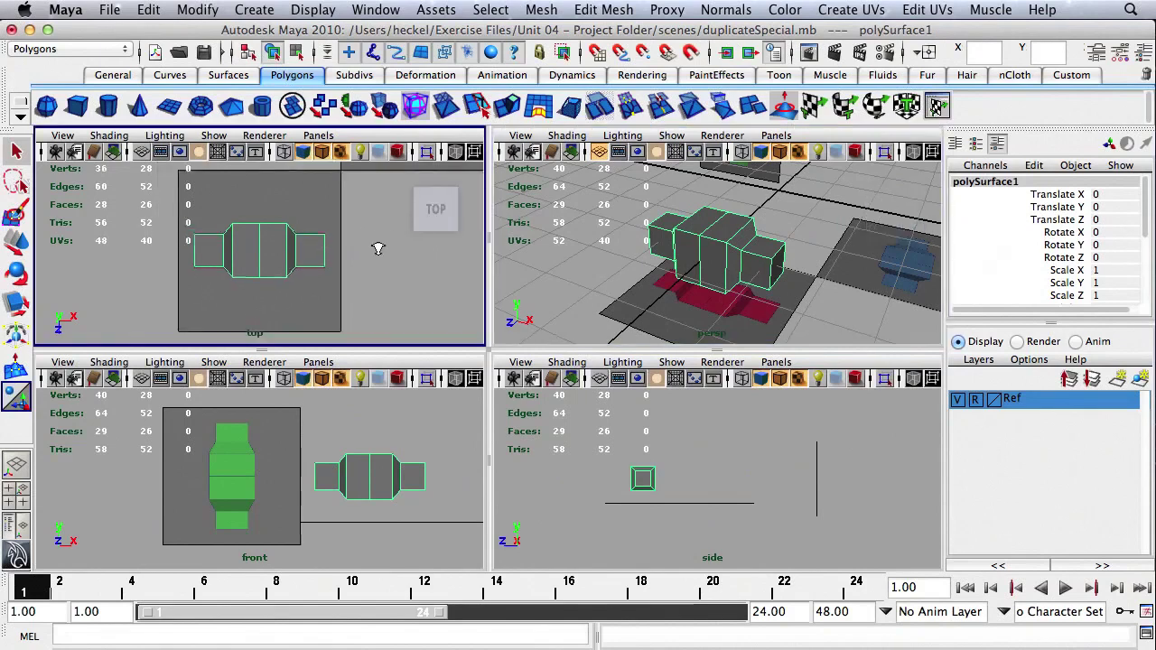
scroll(378, 243, down, 2)
alt+middle_drag(379, 233, 342, 211)
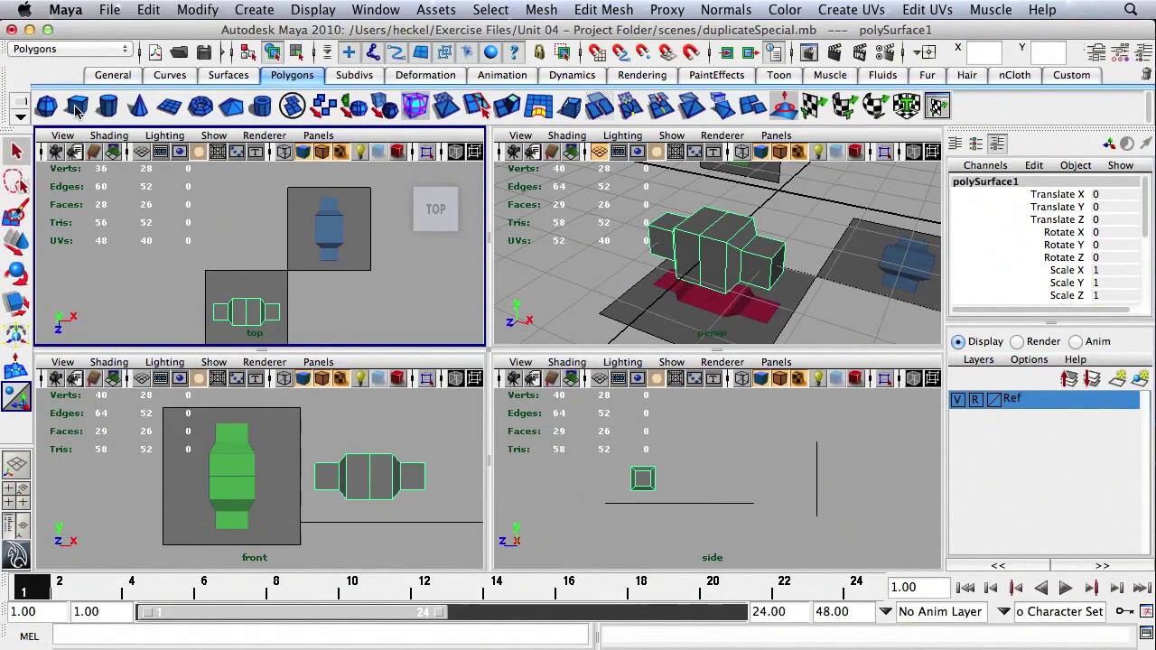
Step: Create a new polygon cube and move it to Translate X 2.997 over the blue reference
click(77, 109)
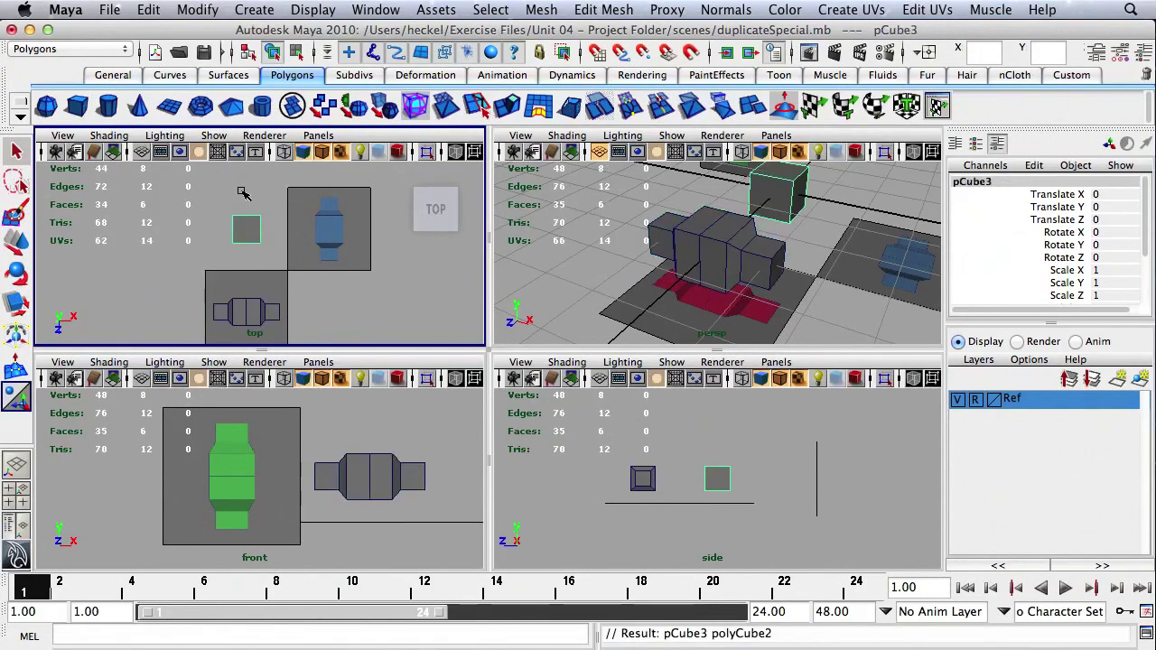
key(w)
drag(303, 233, 384, 237)
click(435, 209)
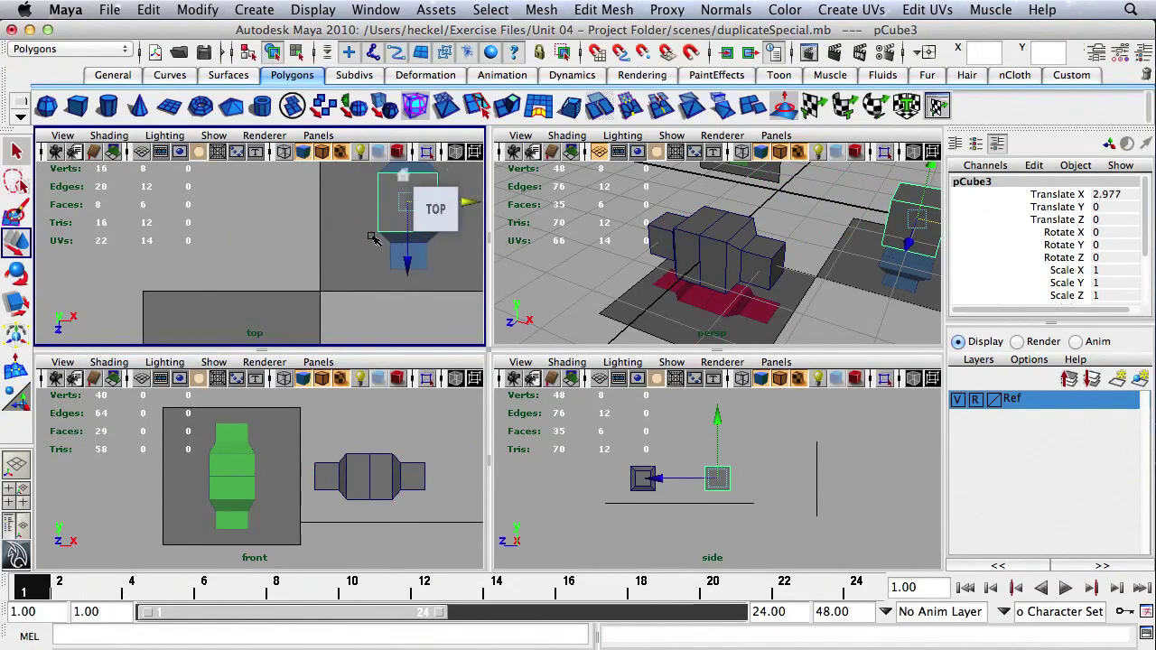
drag(374, 260, 370, 268)
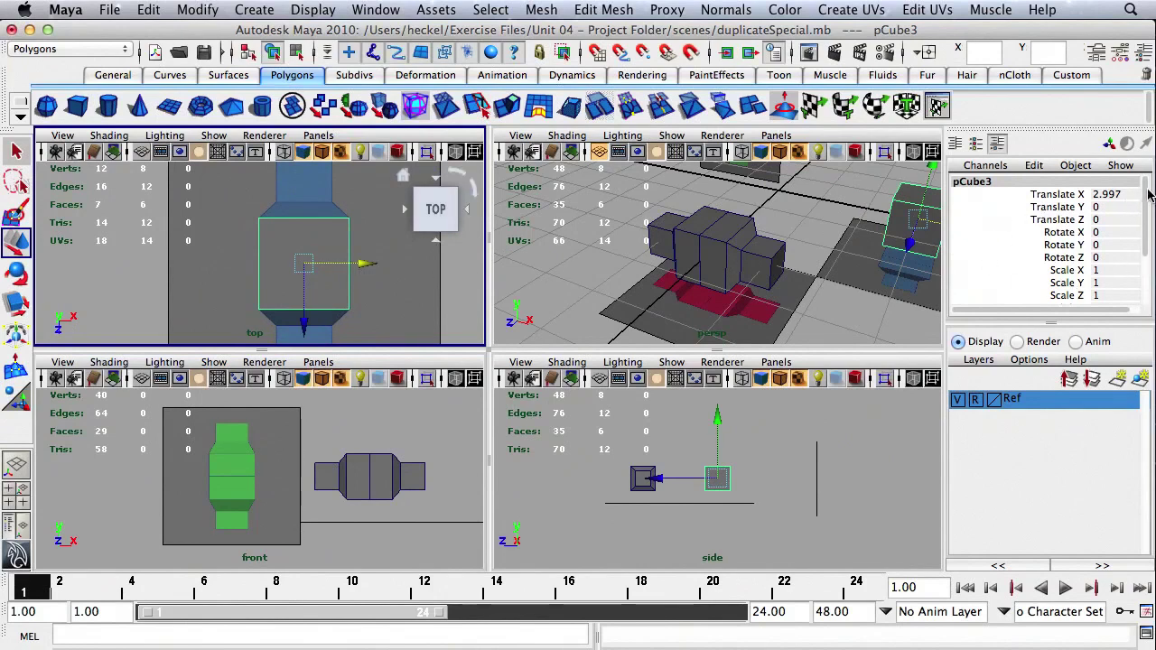
drag(1150, 195, 1148, 264)
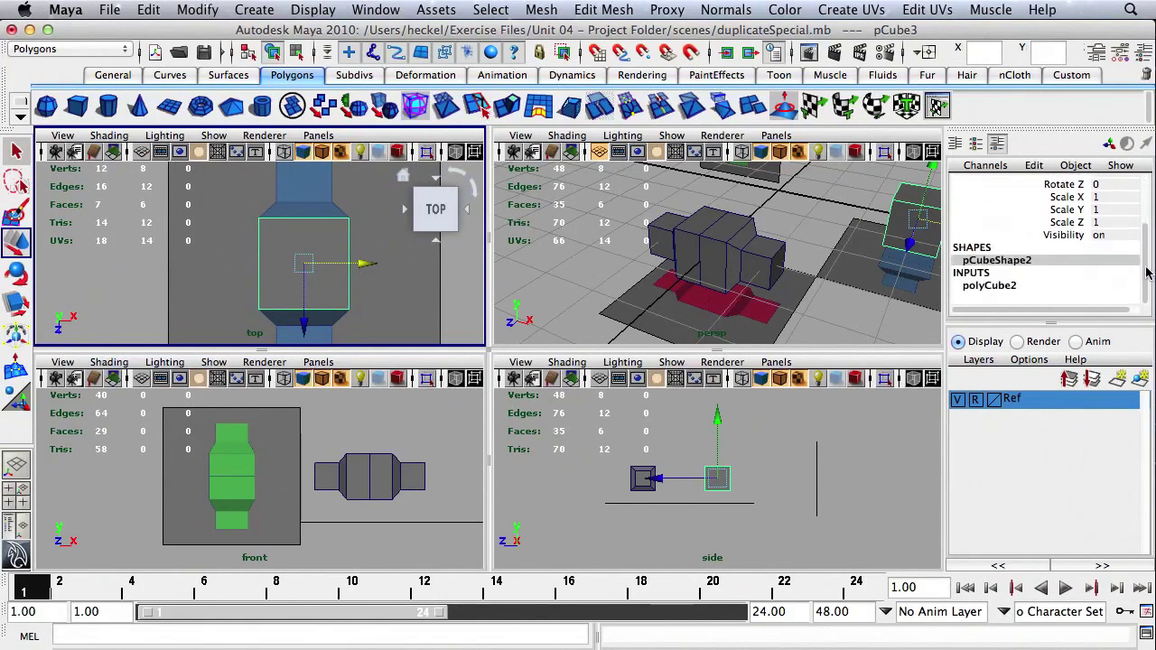
Step: Set polyCube2's Subdivisions Depth to 2 and frame the cube in the perspective view
click(992, 286)
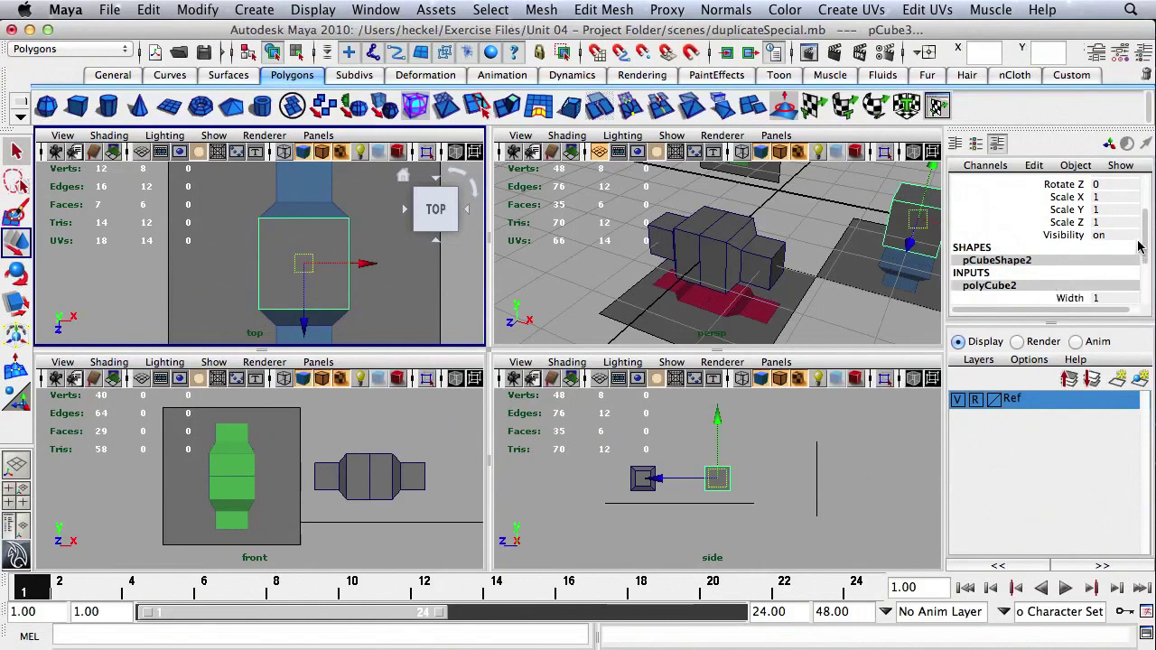
drag(1142, 249, 1147, 289)
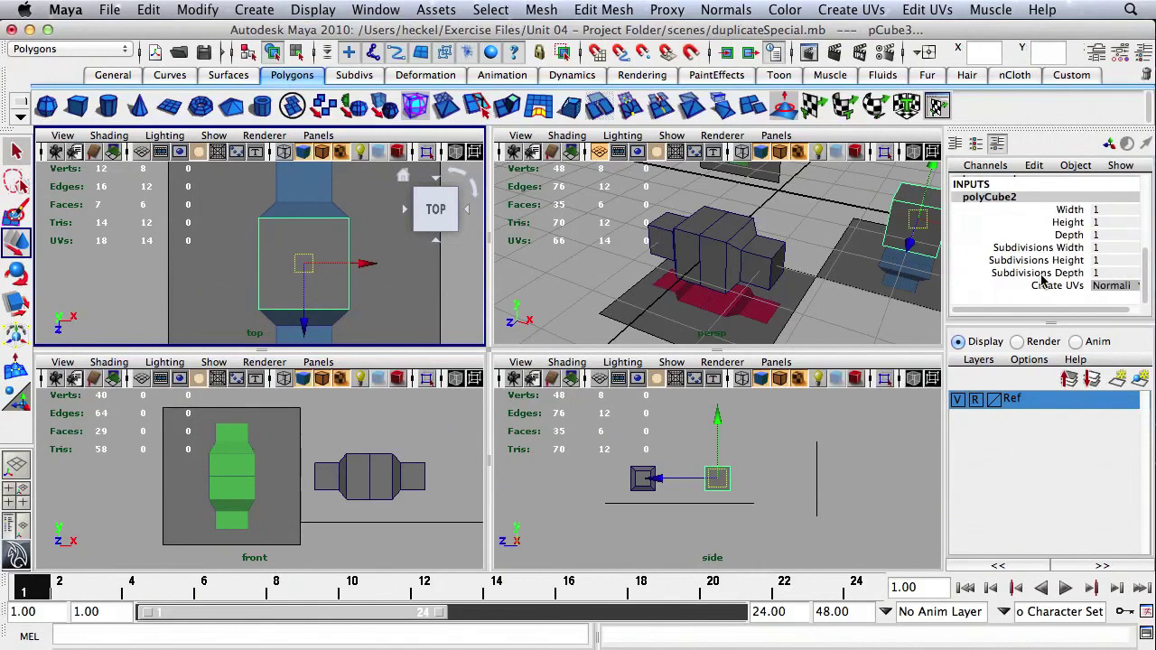
click(1113, 274)
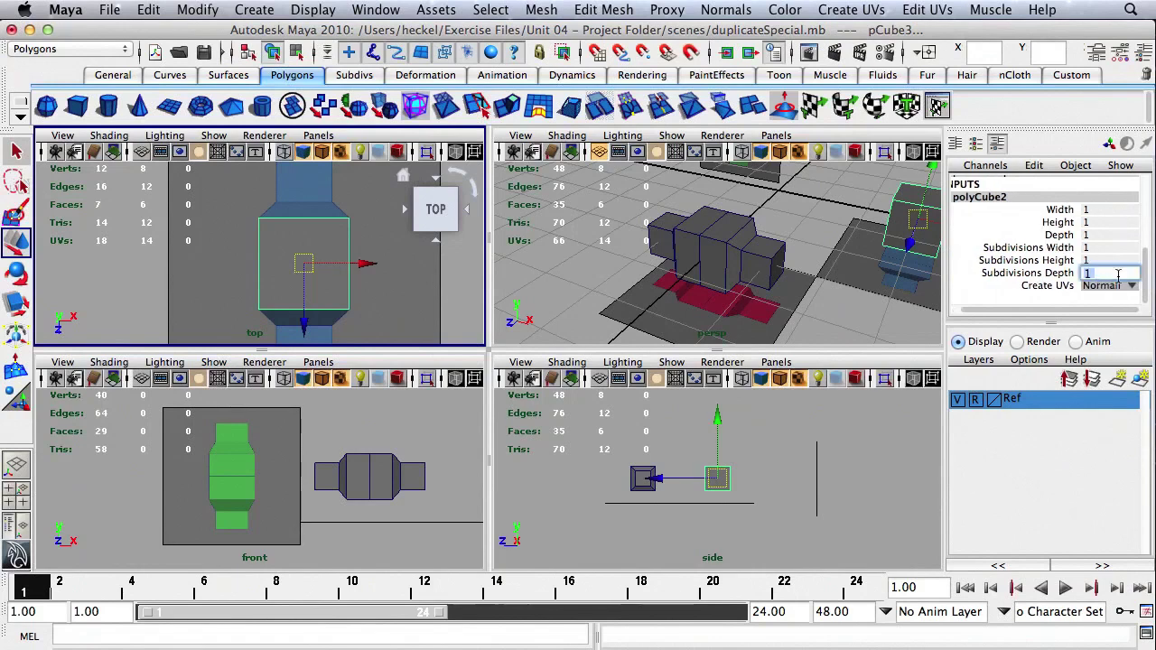
text(2)
key(Return)
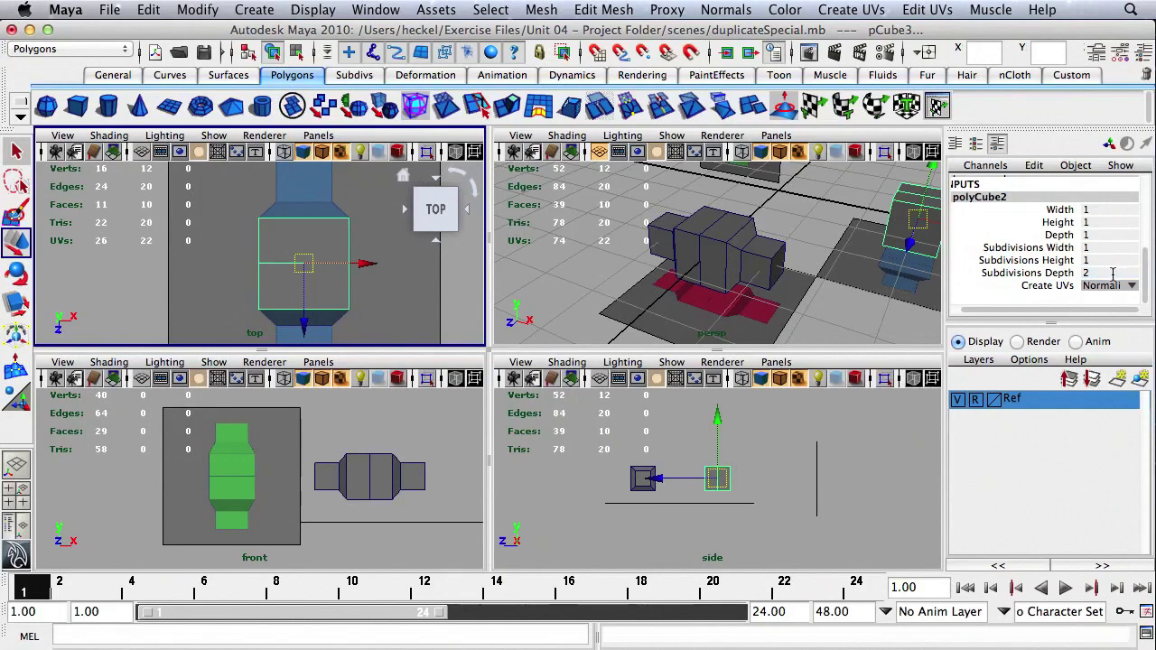
key(f)
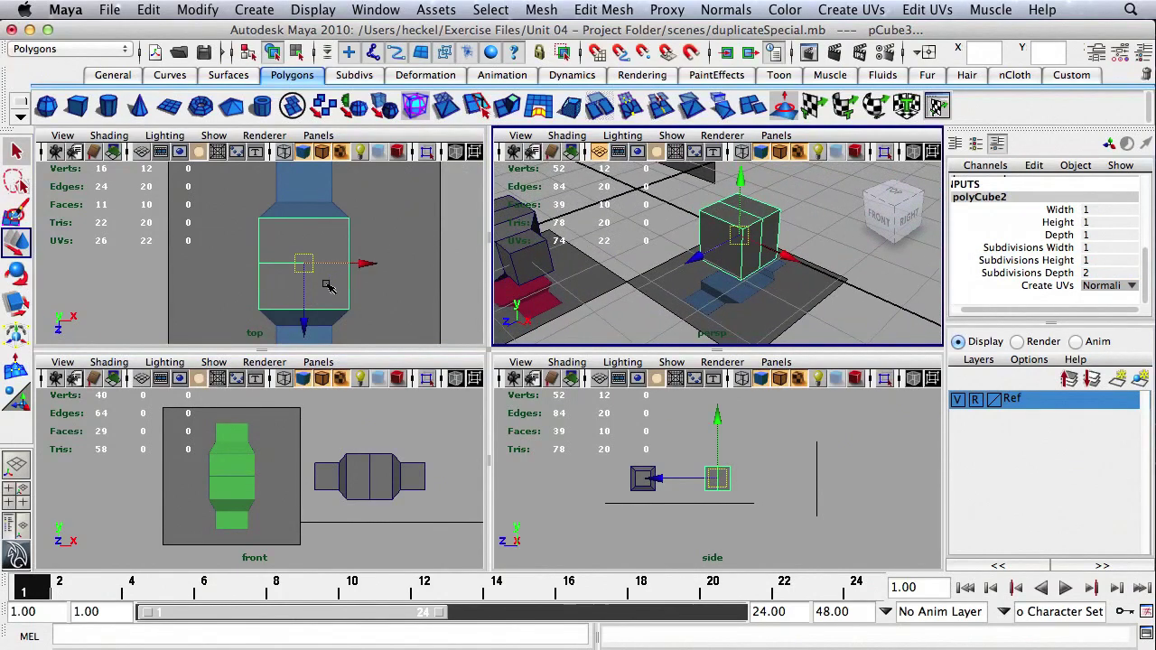
right_drag(330, 286, 330, 324)
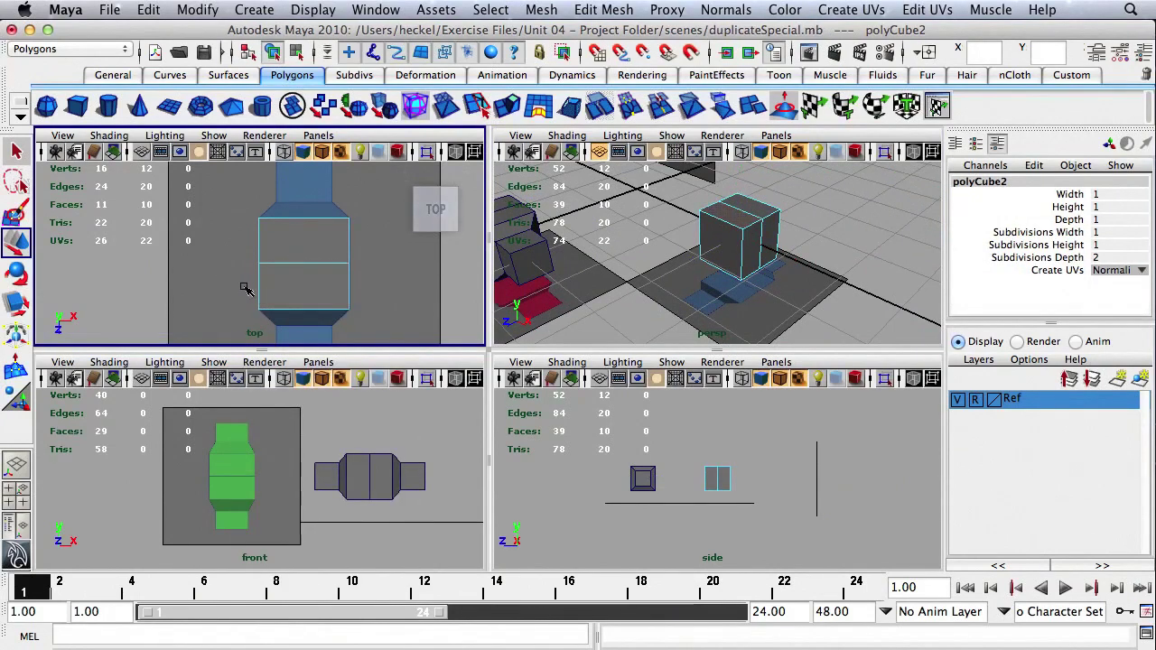
Step: Delete one half of pCube3's faces, then reselect the half-box in Object Mode
drag(219, 280, 389, 325)
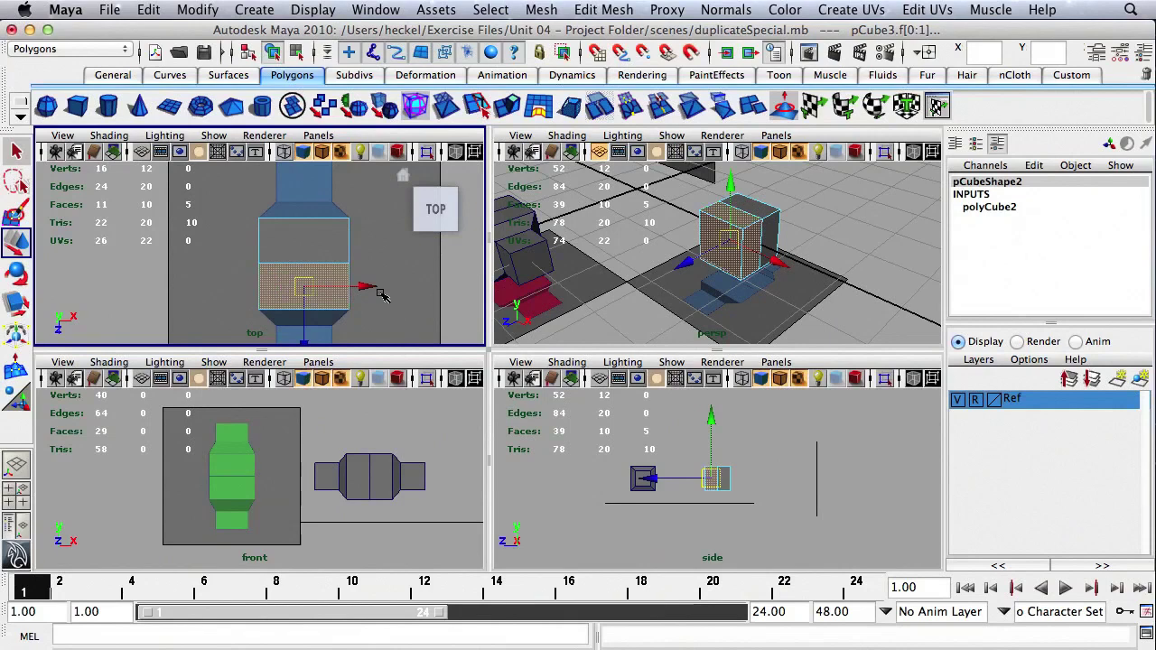
key(Delete)
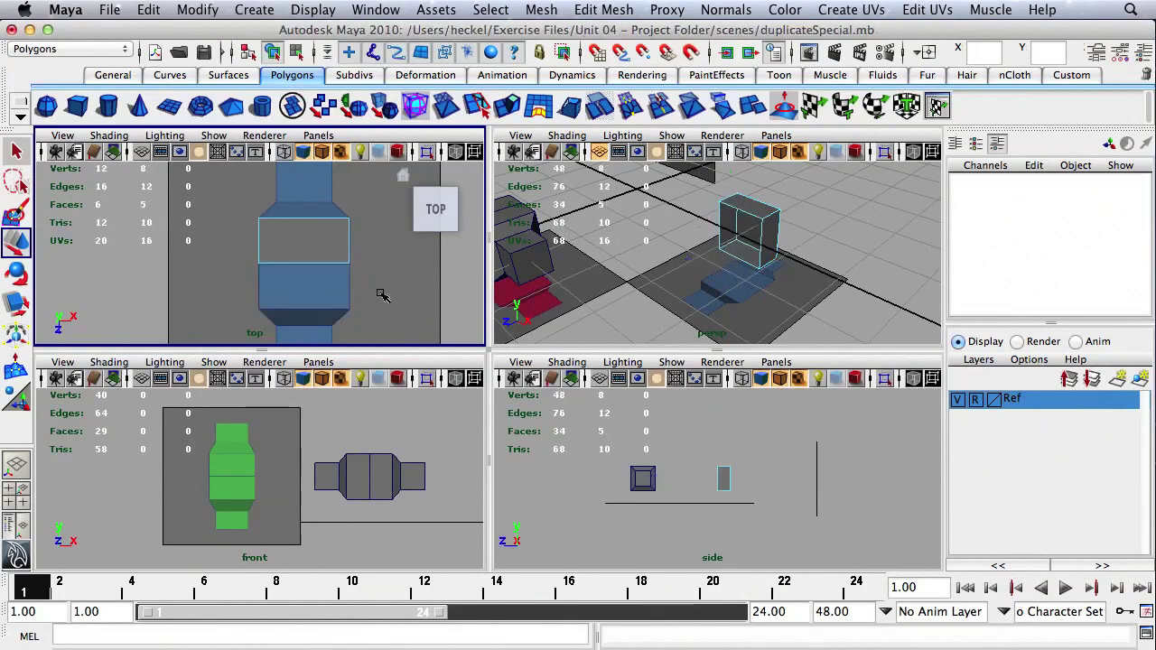
right_drag(303, 245, 335, 224)
click(317, 233)
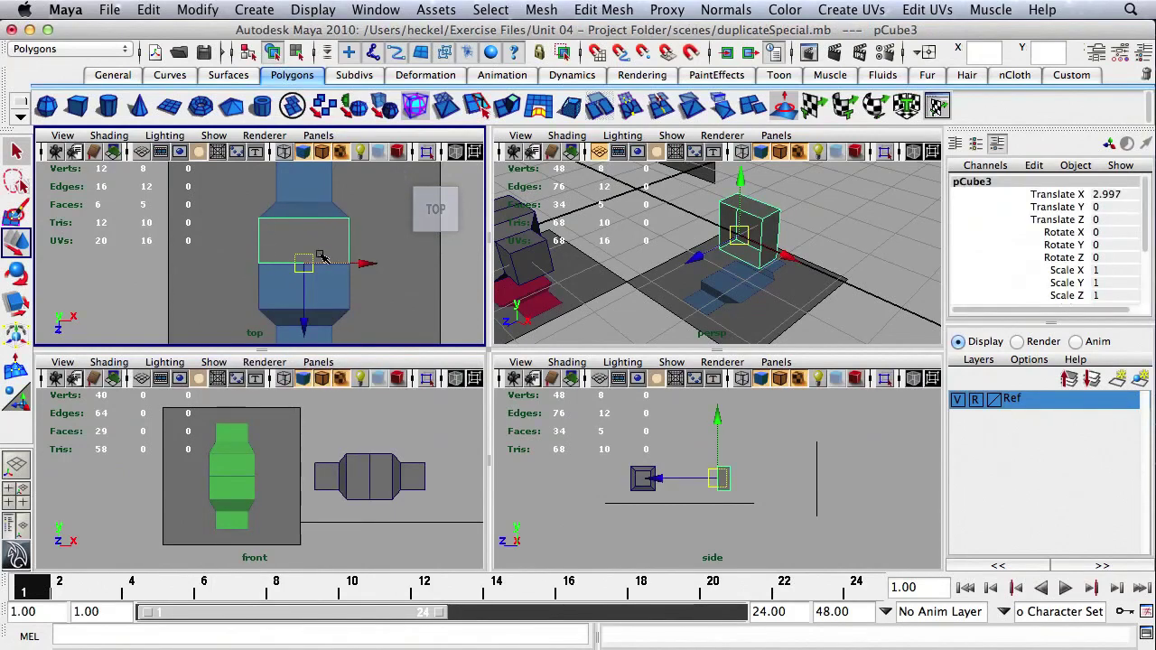
click(144, 9)
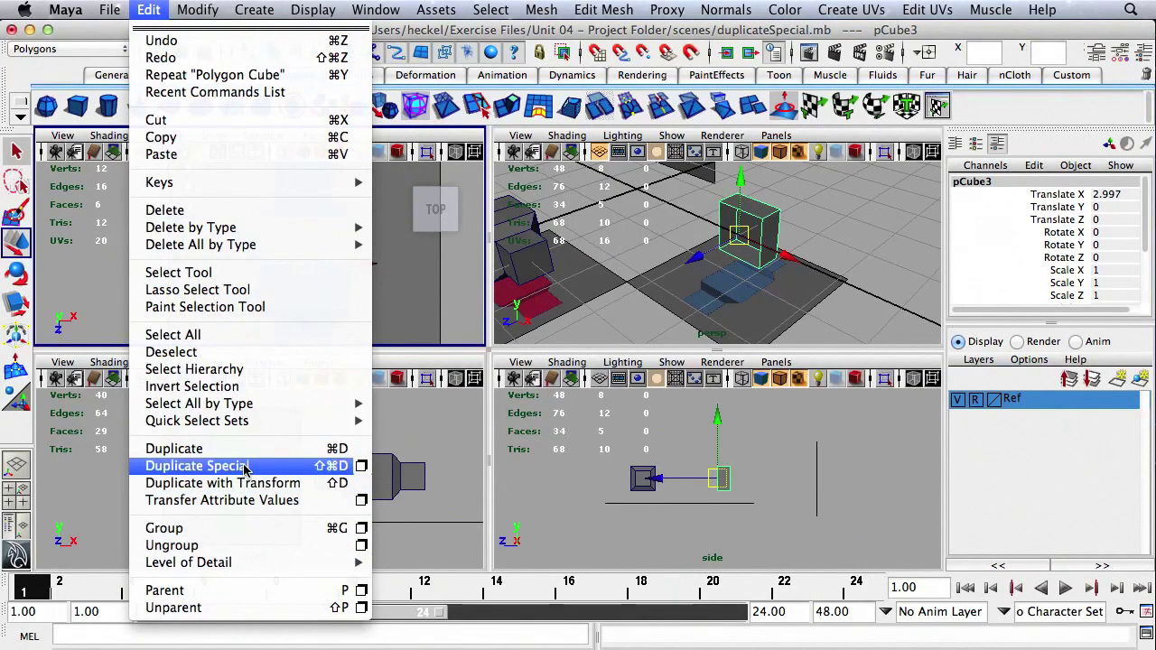
Step: Duplicate Special the half-box as an Instance with Scale 1, 1, -1
click(362, 466)
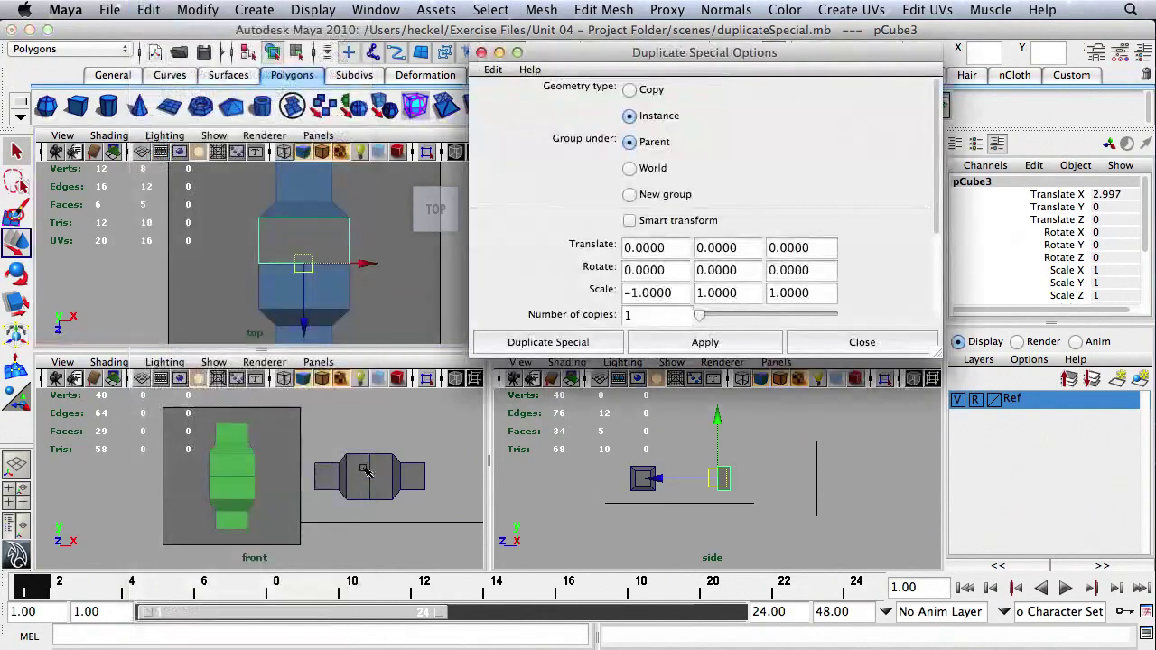
drag(671, 56, 614, 43)
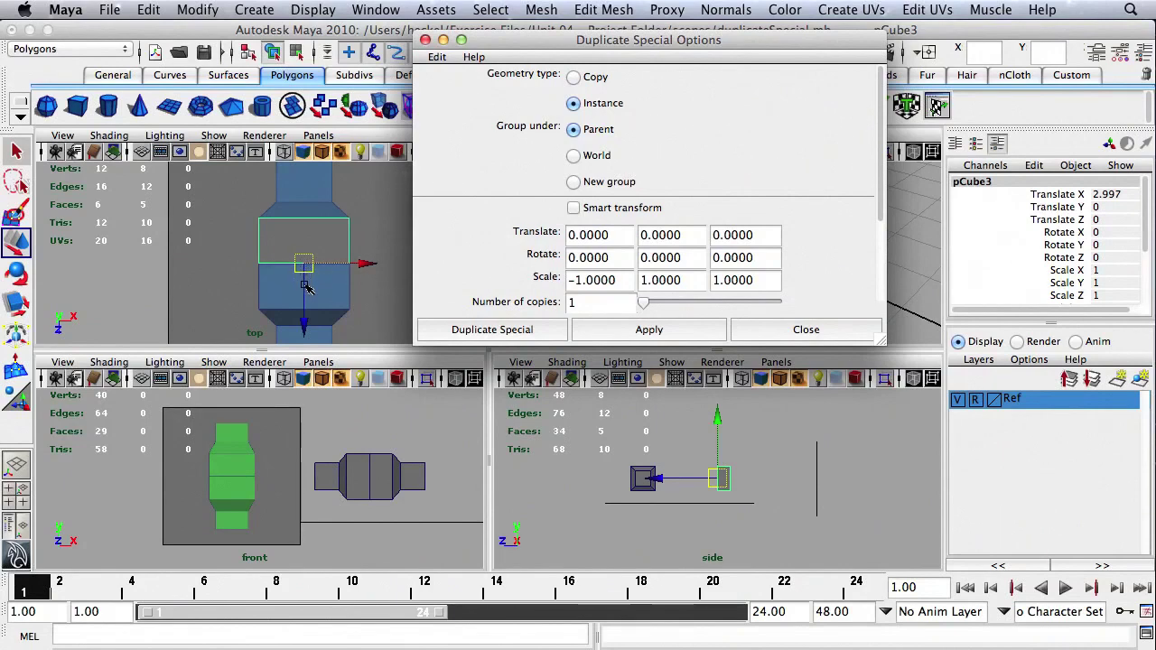
click(574, 282)
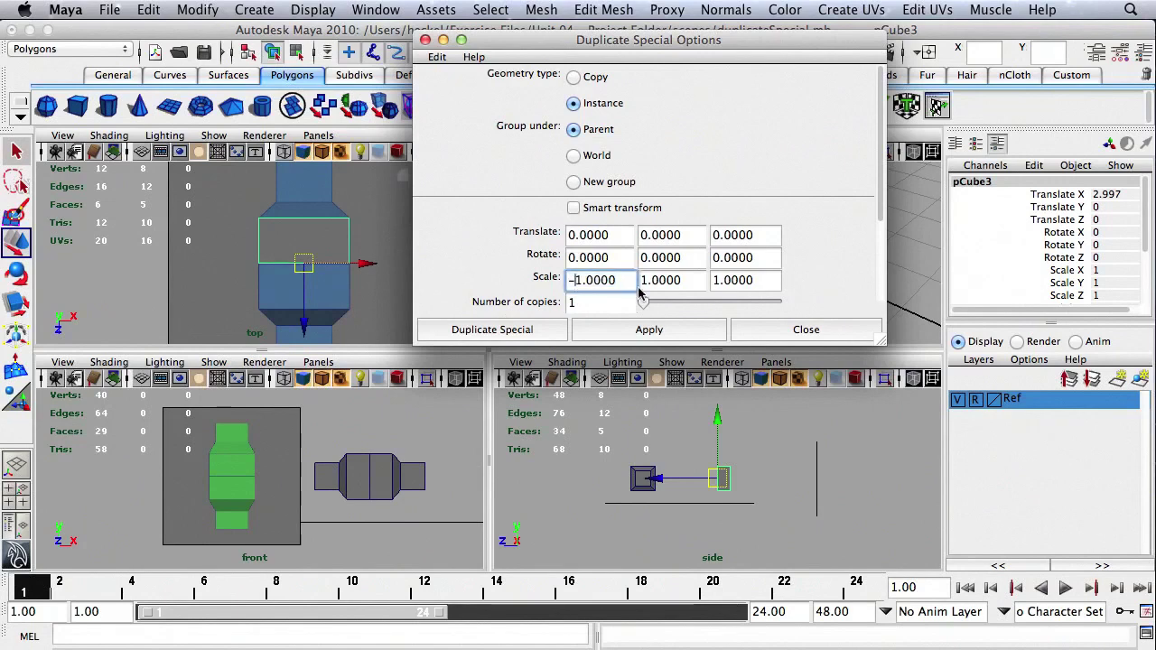
key(BackSpace)
click(714, 280)
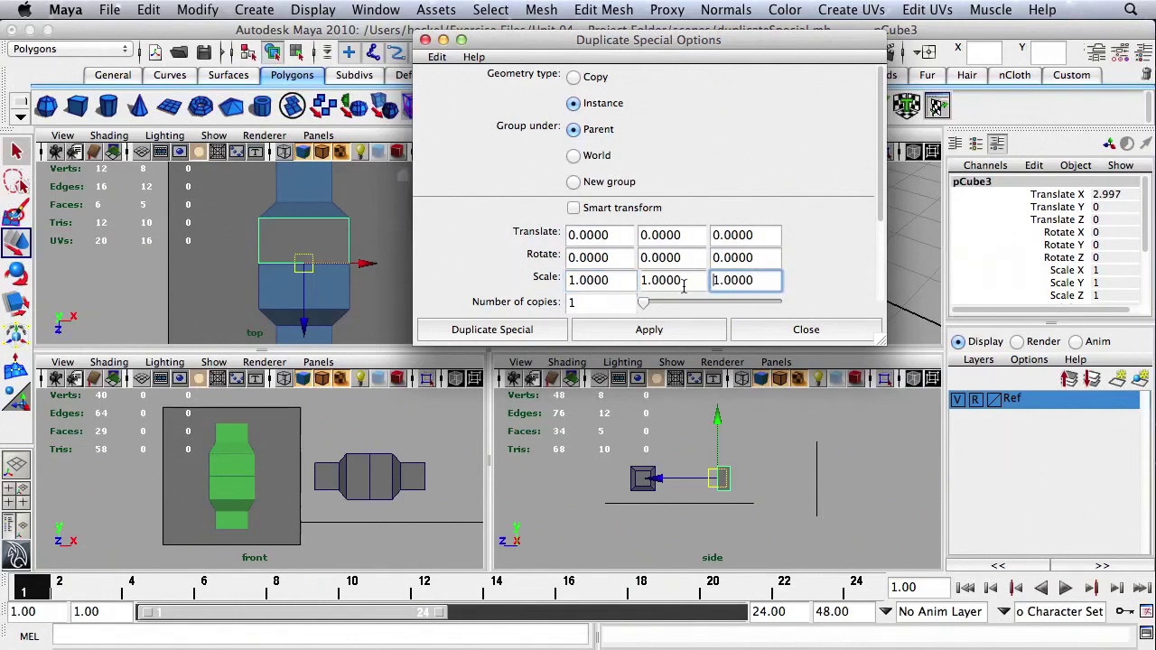
text(-)
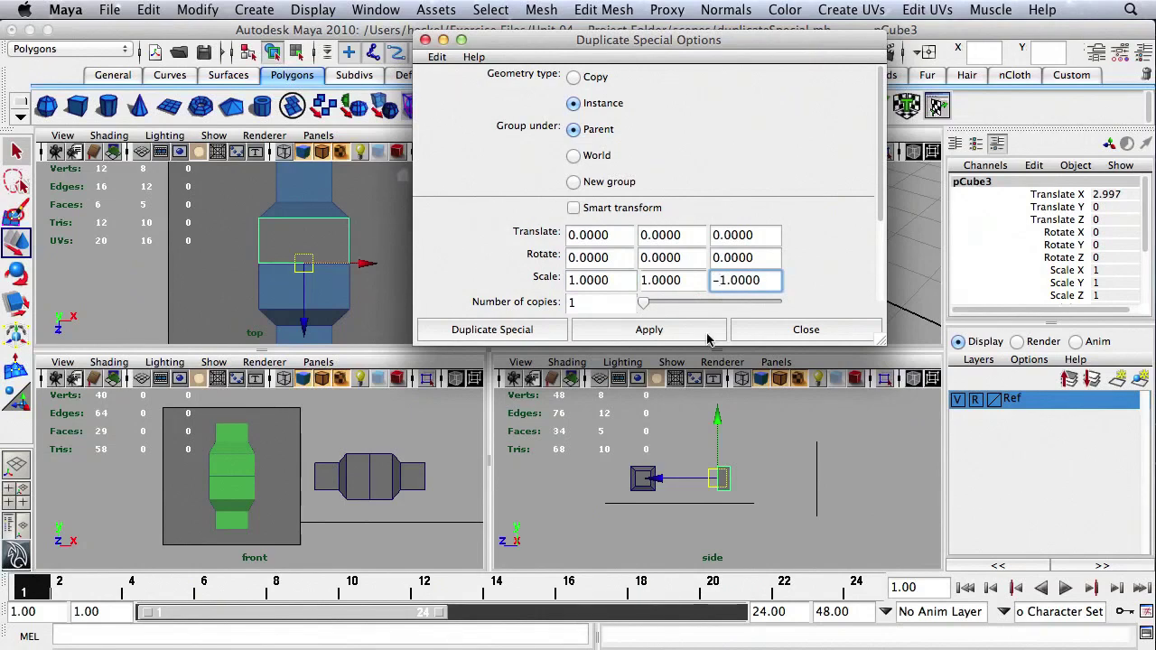
click(649, 330)
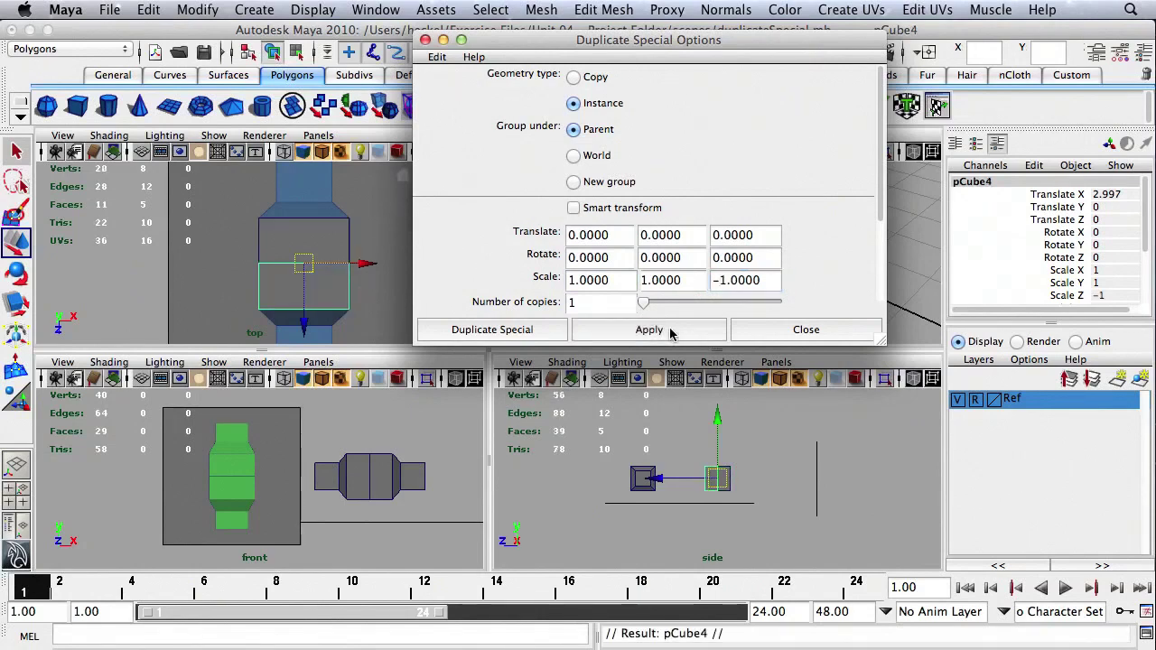
click(801, 330)
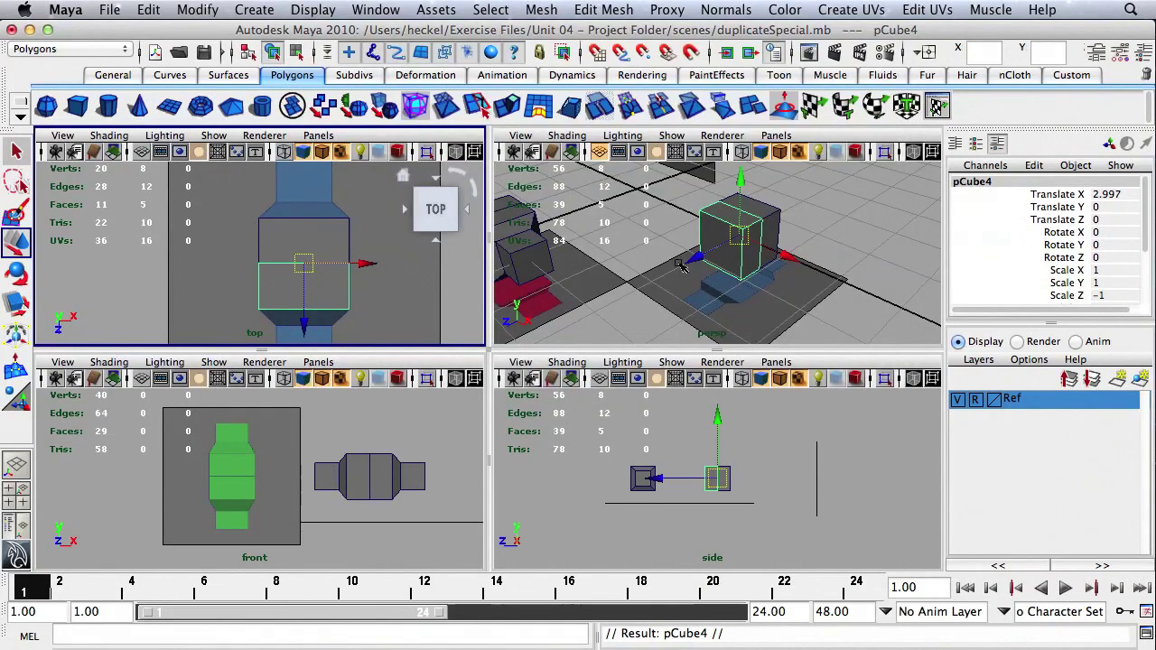
Step: Select the front end face of pCube3 in face mode
alt+drag(682, 266, 636, 275)
click(734, 270)
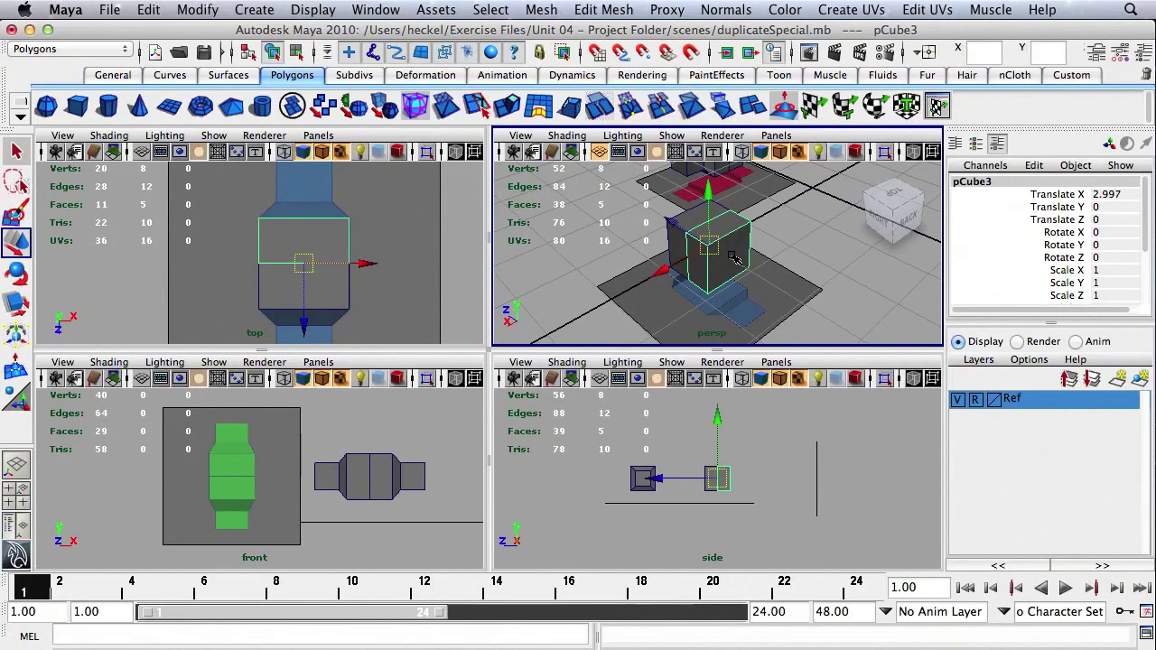
right_drag(736, 259, 730, 291)
click(724, 257)
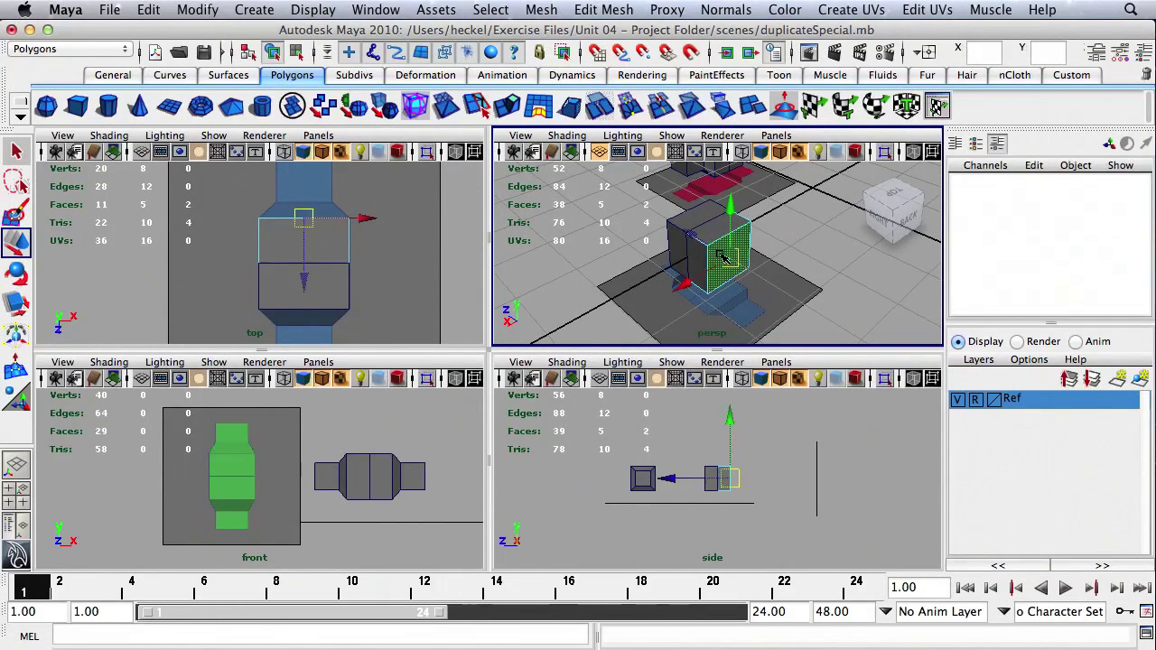
Step: Extrude the end face, push it outward and shrink it uniformly into a neck
click(509, 107)
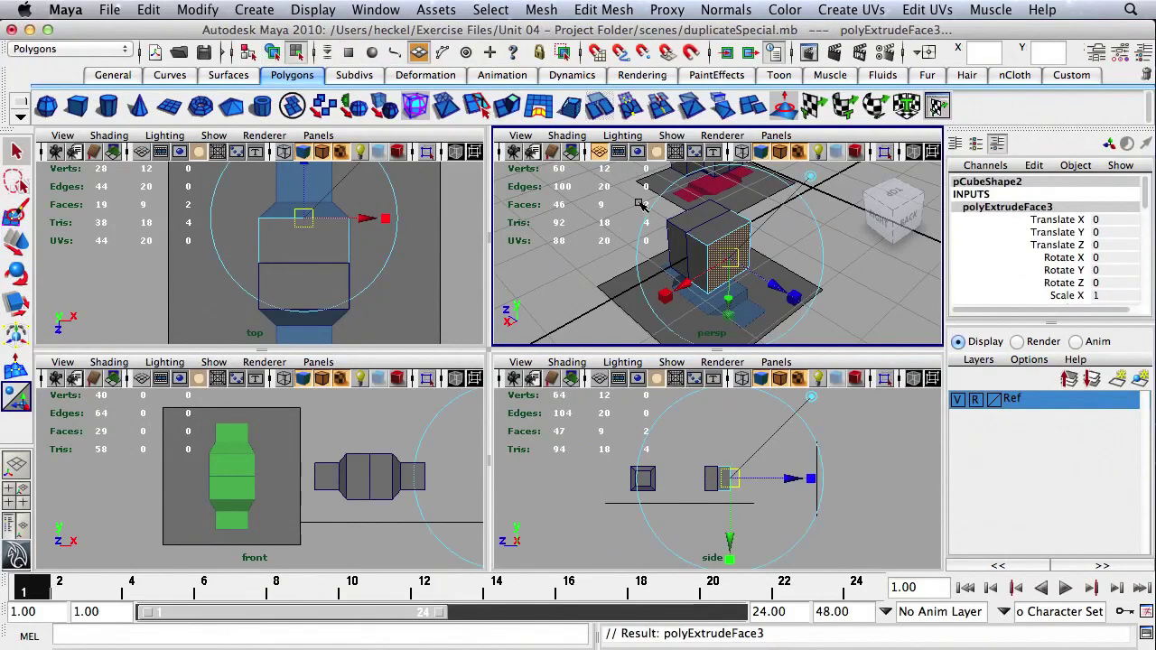
scroll(411, 242, down, 4)
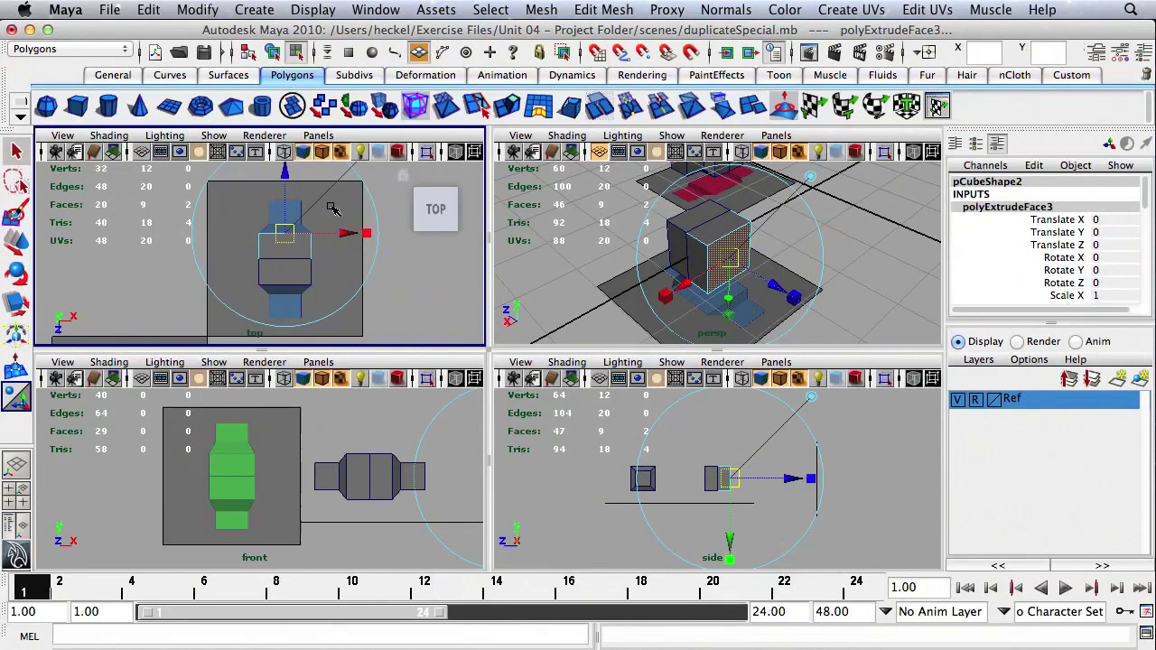
click(285, 177)
drag(286, 178, 288, 170)
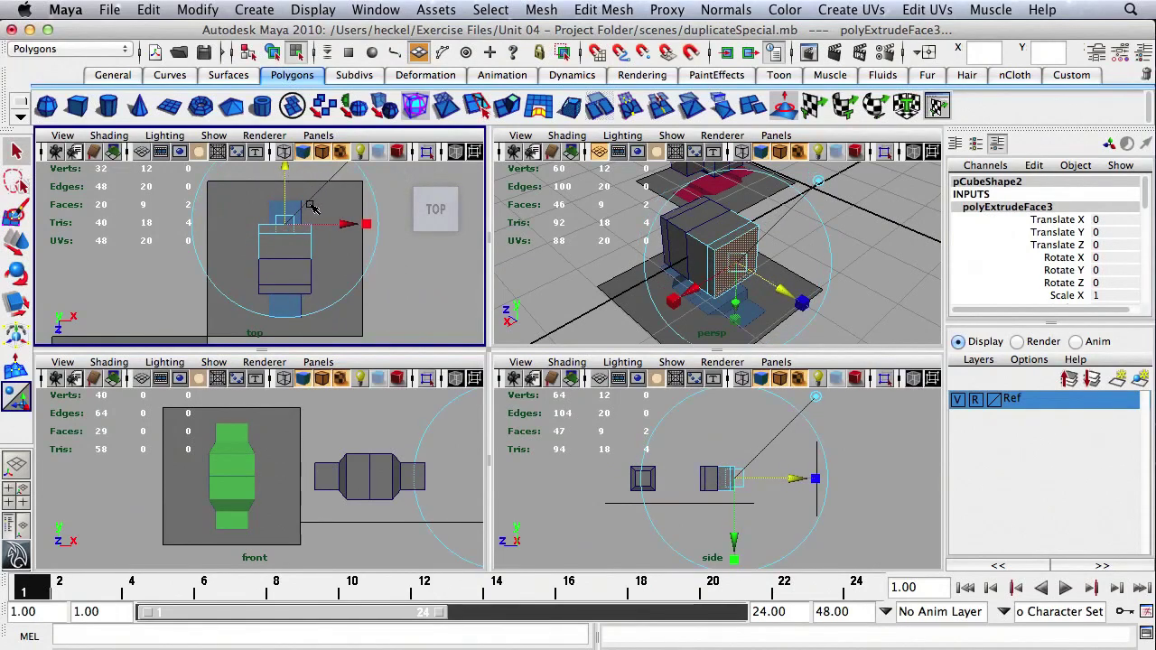
click(368, 225)
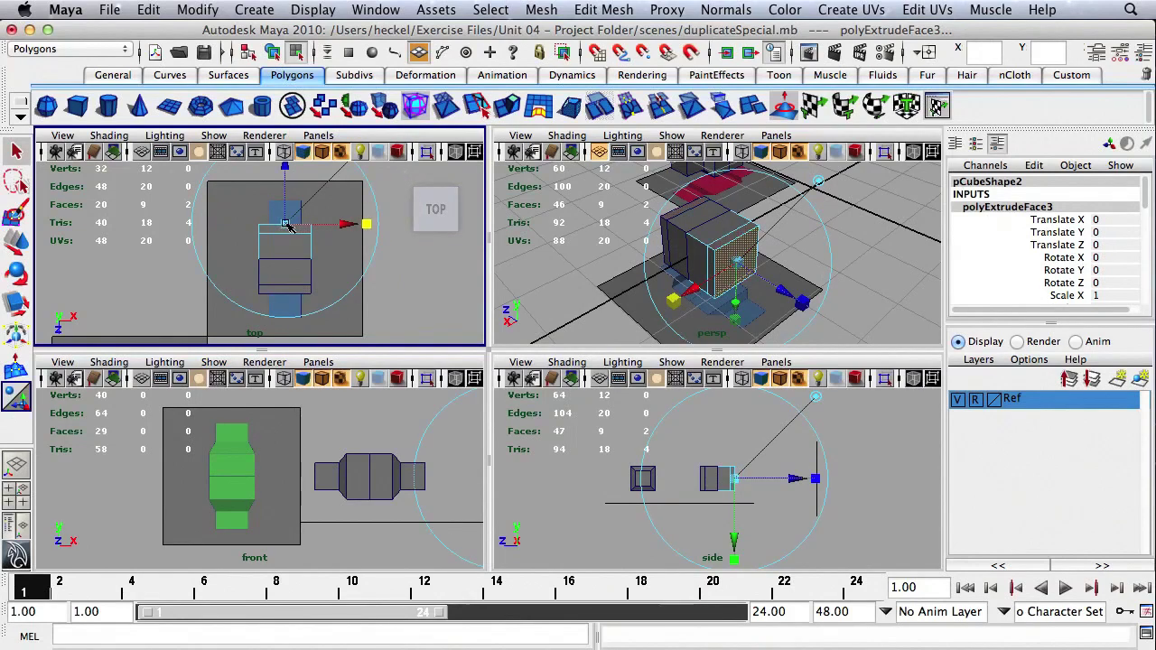
drag(287, 226, 266, 233)
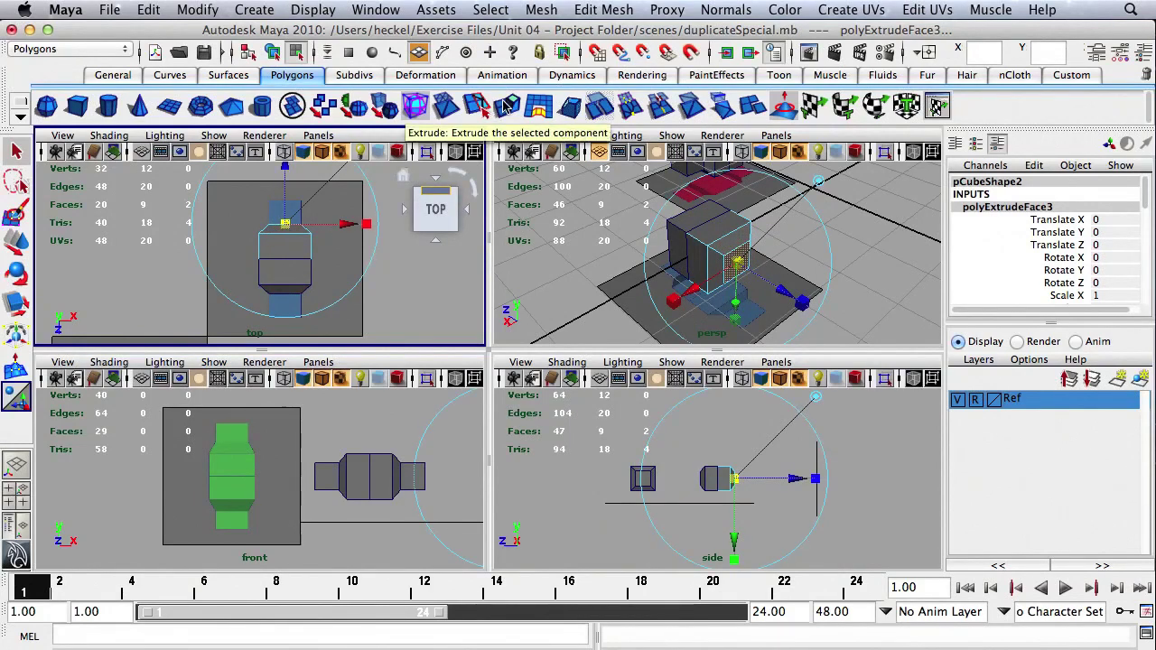
Step: Extrude the narrowed face a second time and pull it further outward
click(506, 106)
drag(779, 287, 807, 305)
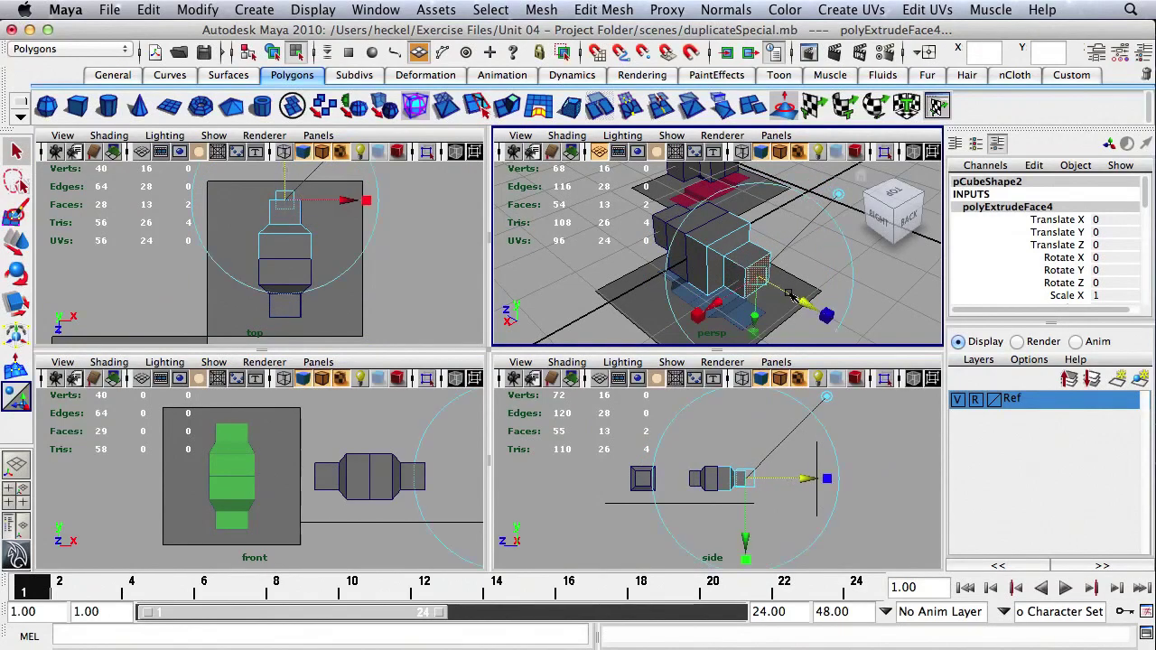
right_click(724, 253)
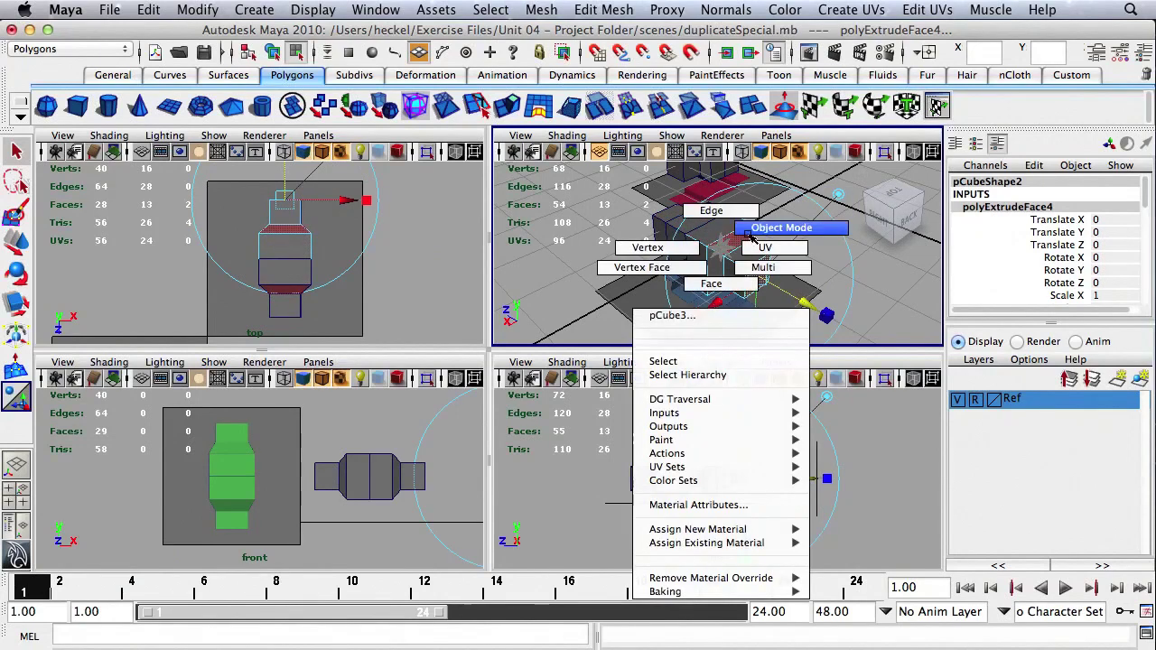
Step: Select the half body in Object Mode and create its mirrored instance with Ctrl+Shift+D
click(752, 235)
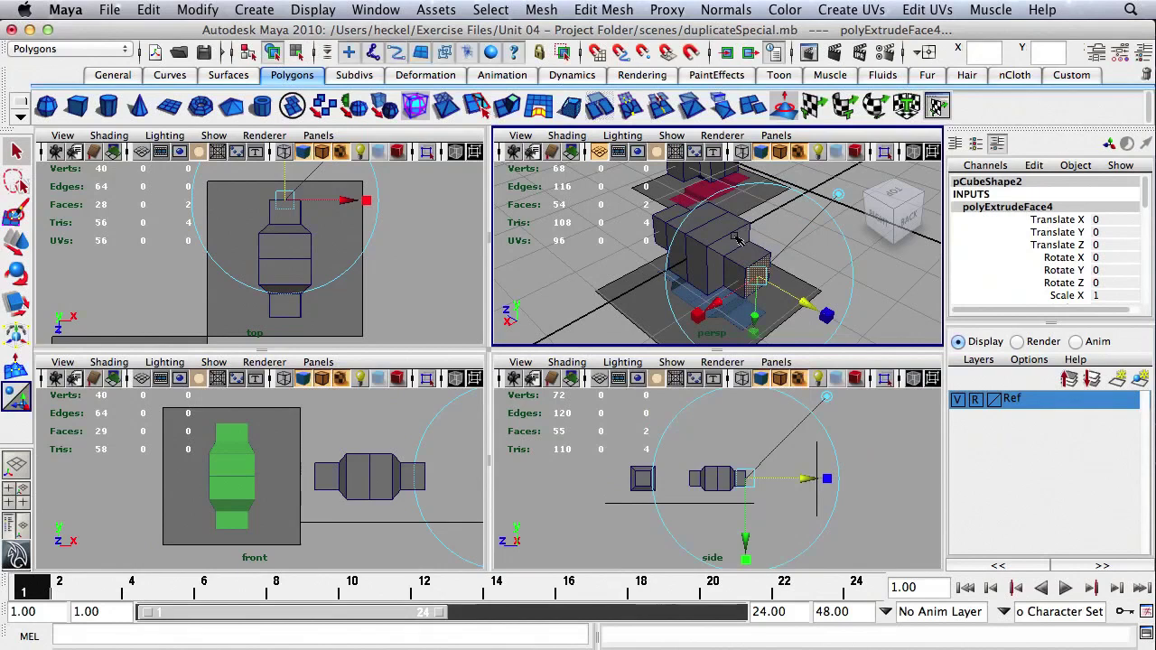
key(q)
alt+drag(734, 249, 816, 291)
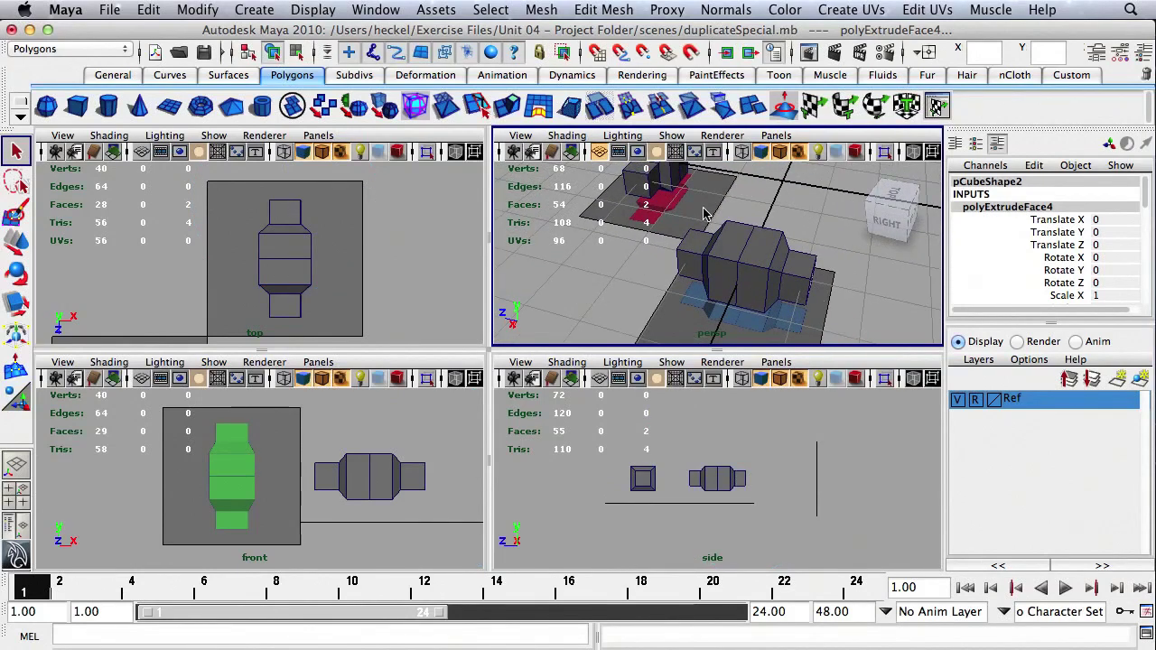
click(782, 267)
key(ctrl+shift+d)
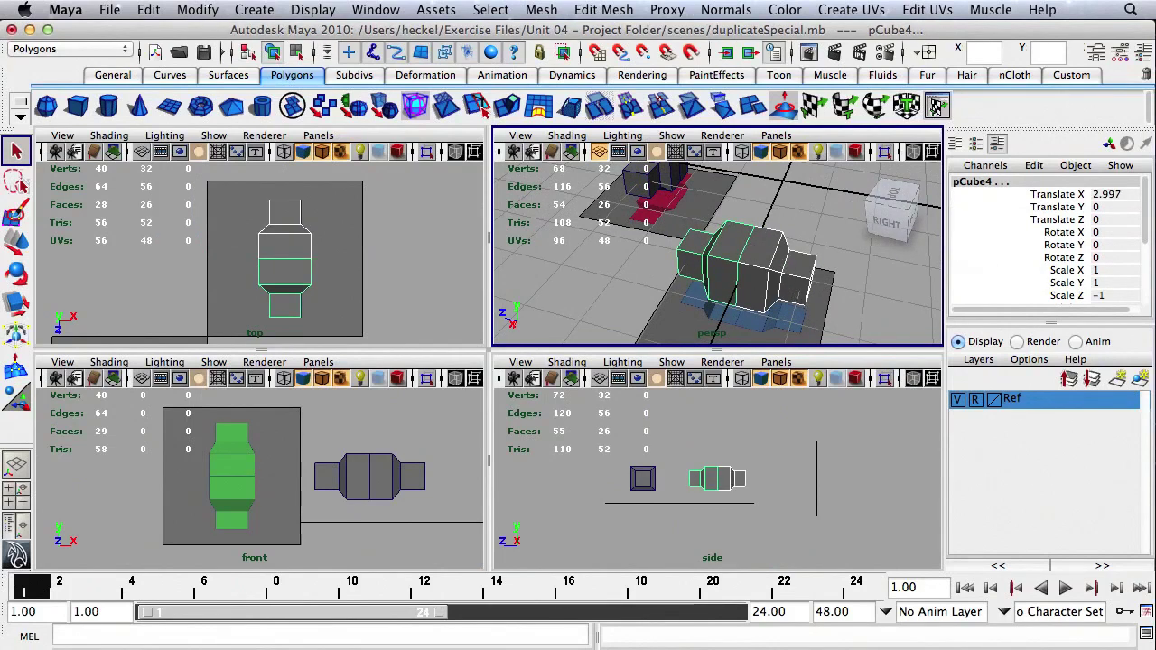
click(541, 10)
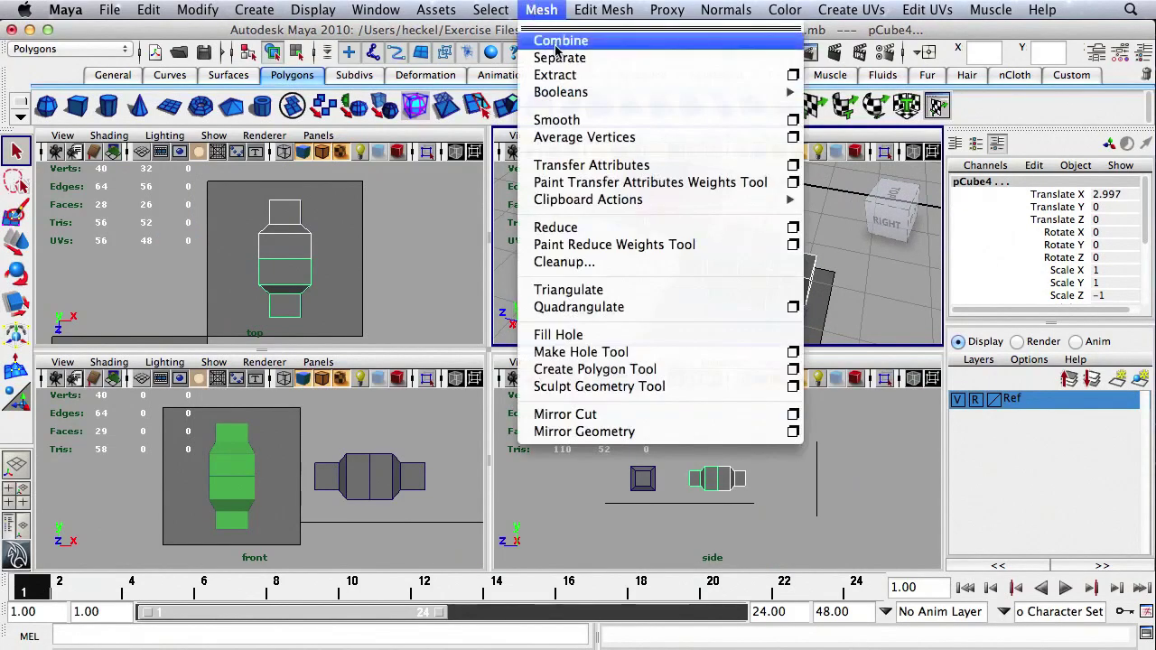
Step: Combine both halves into polySurface2 and merge the centre seam vertices
click(556, 43)
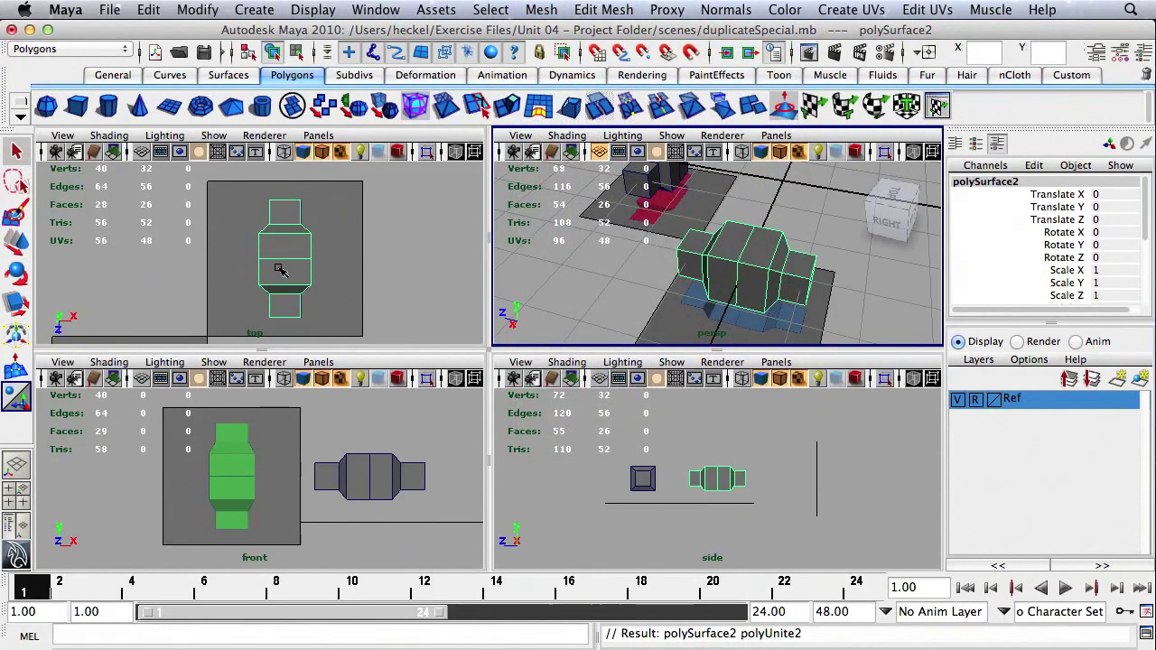
right_drag(279, 268, 224, 260)
drag(230, 251, 350, 272)
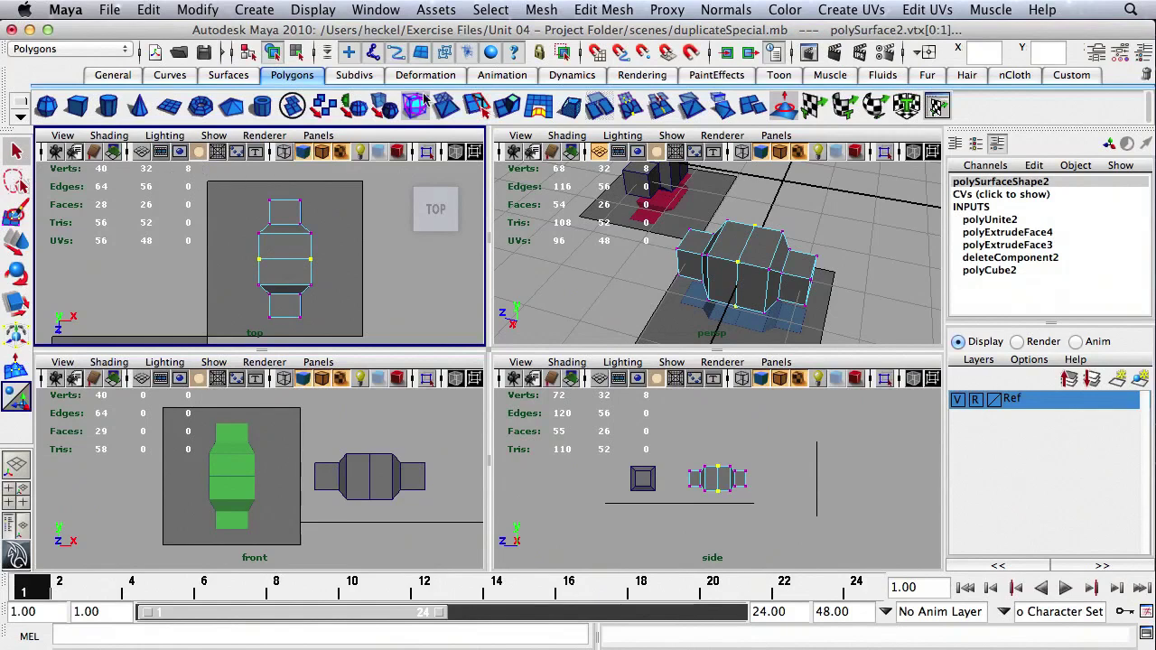
click(601, 9)
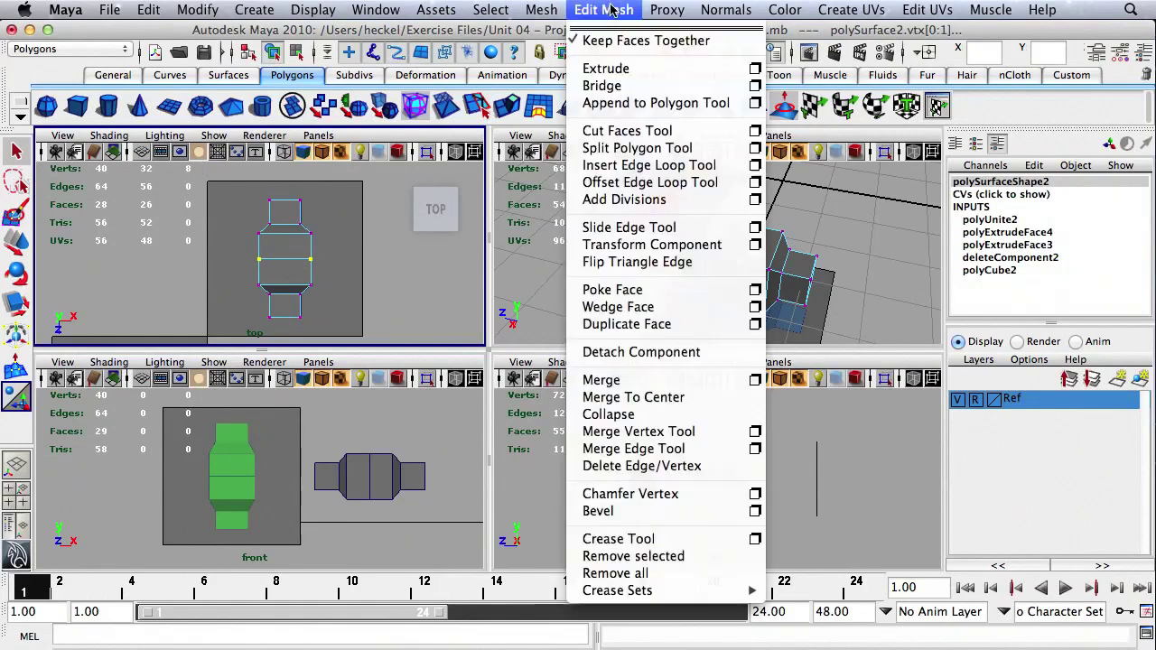
click(644, 383)
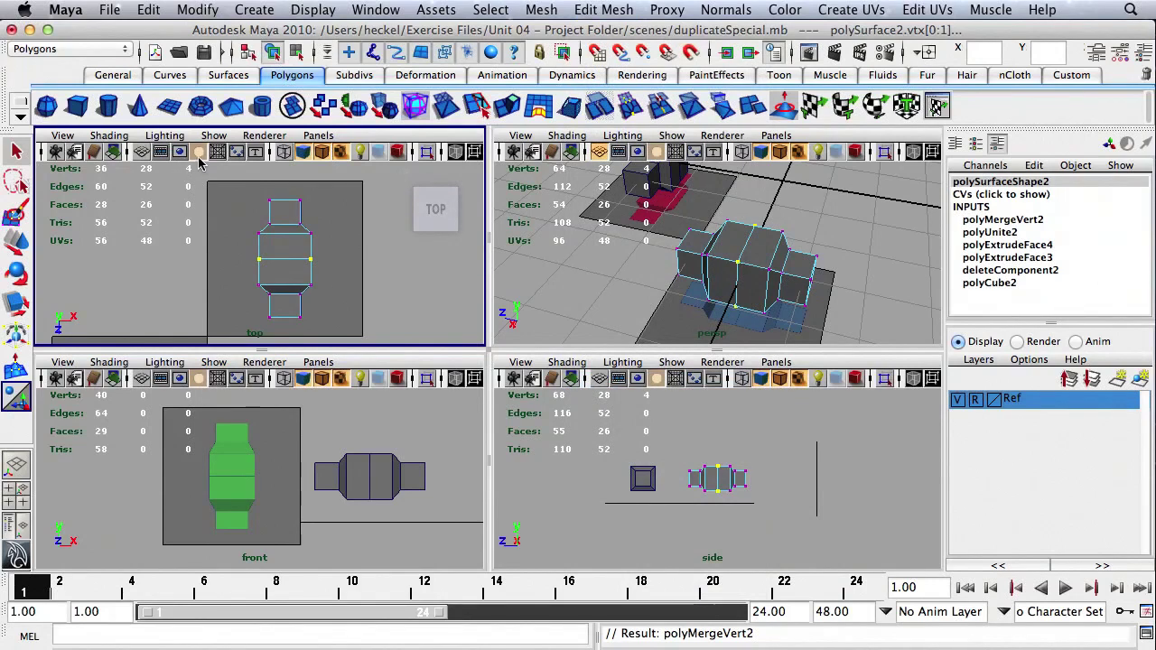
Step: Return to Object Mode, select the combined mesh and reframe the top view
right_drag(289, 257, 357, 236)
click(297, 248)
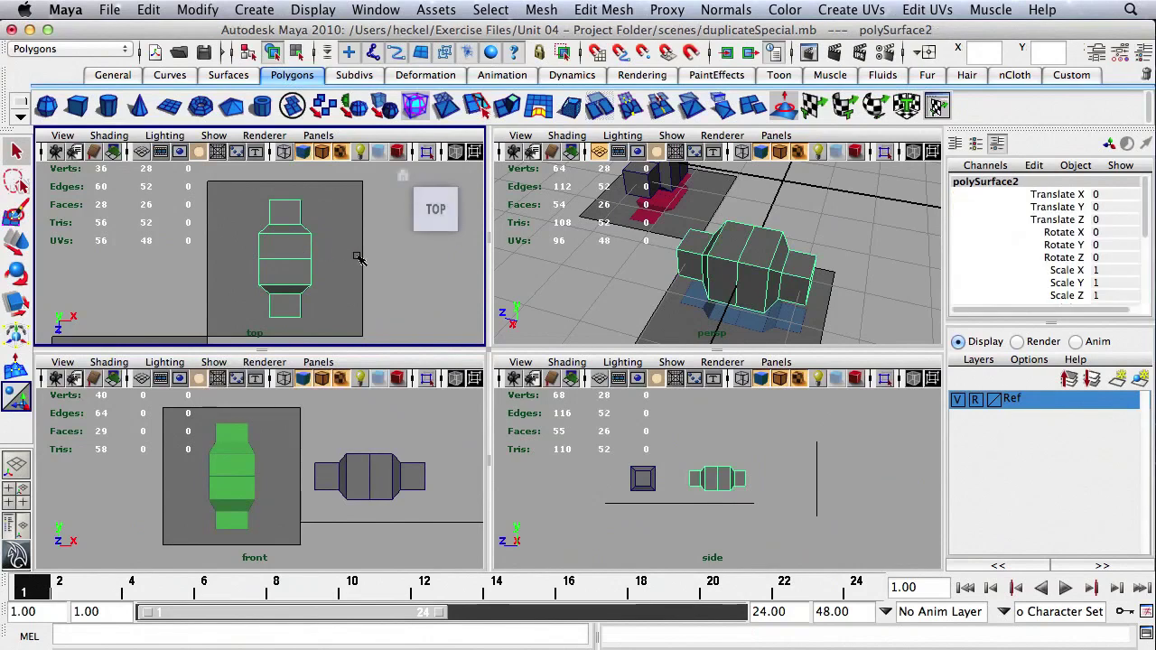
scroll(281, 248, down, 3)
alt+middle_drag(281, 247, 345, 250)
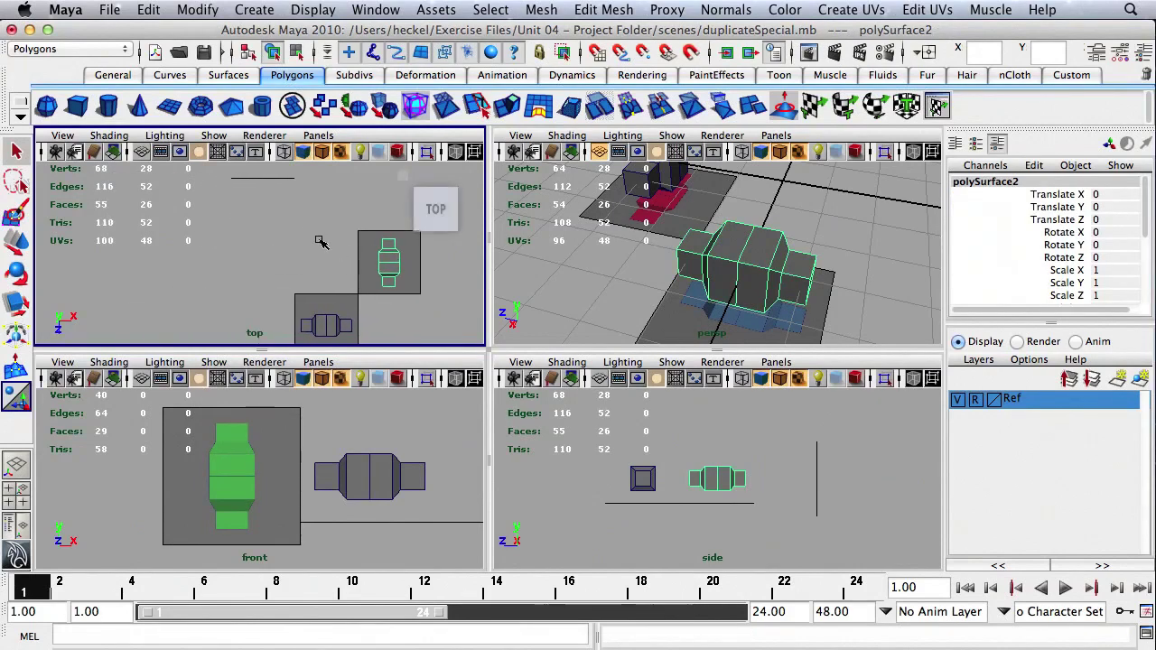
Step: Create a new polygon cube and move it to Translate X -2.996 over the green reference
click(80, 109)
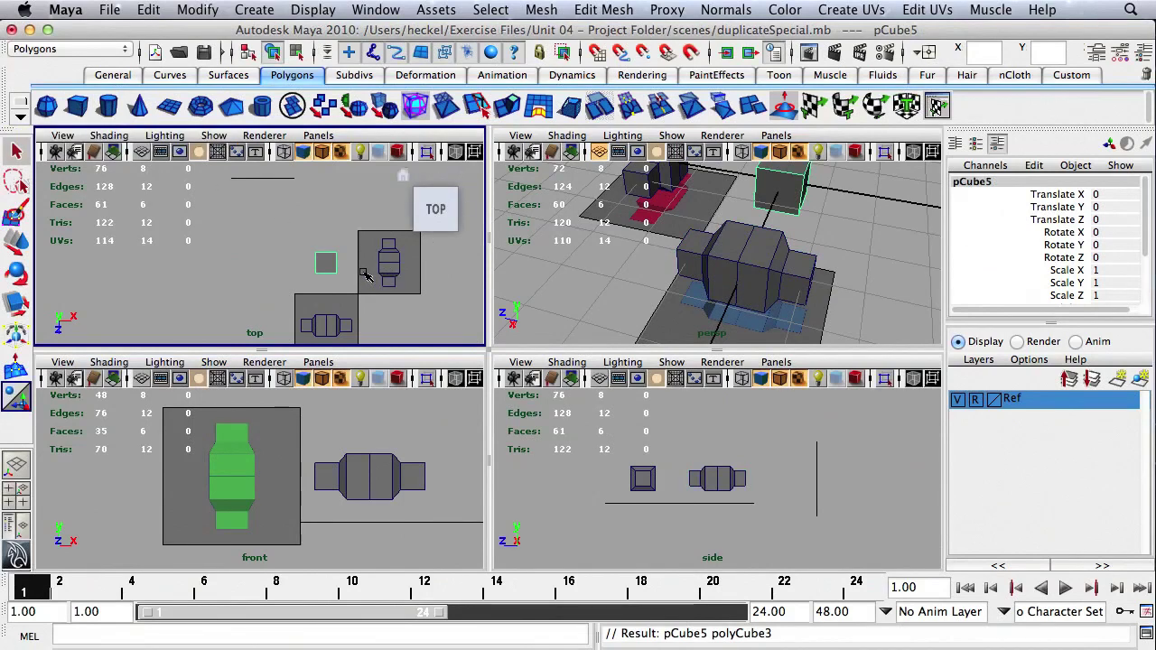
key(w)
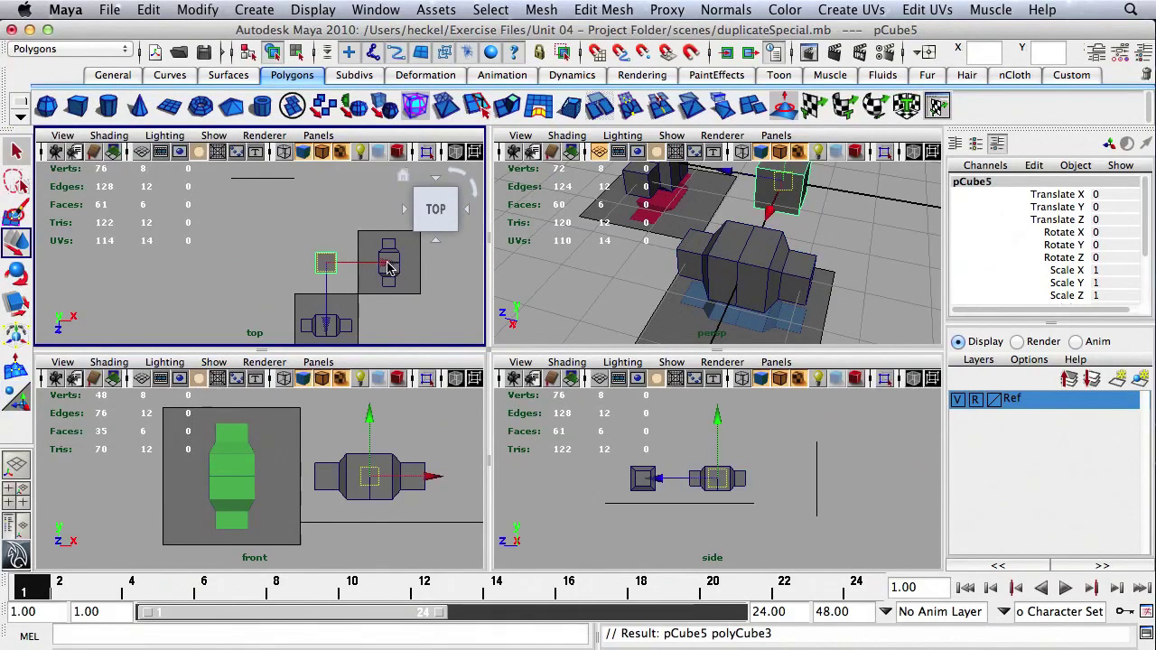
drag(394, 271, 320, 271)
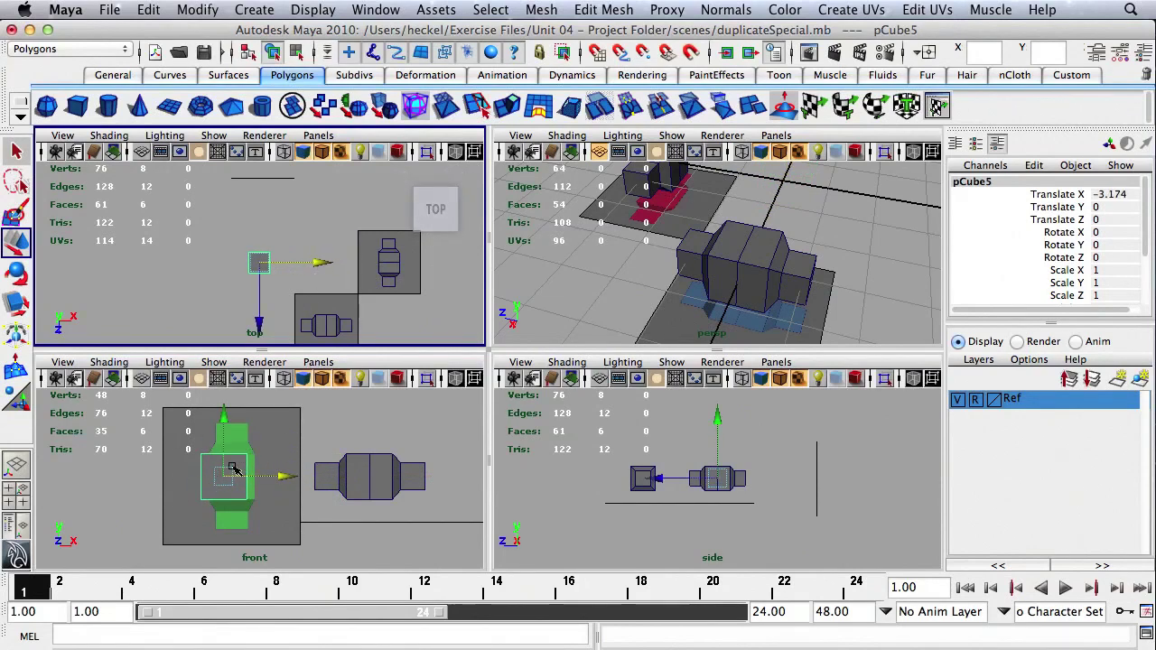
alt+right_drag(282, 485, 318, 482)
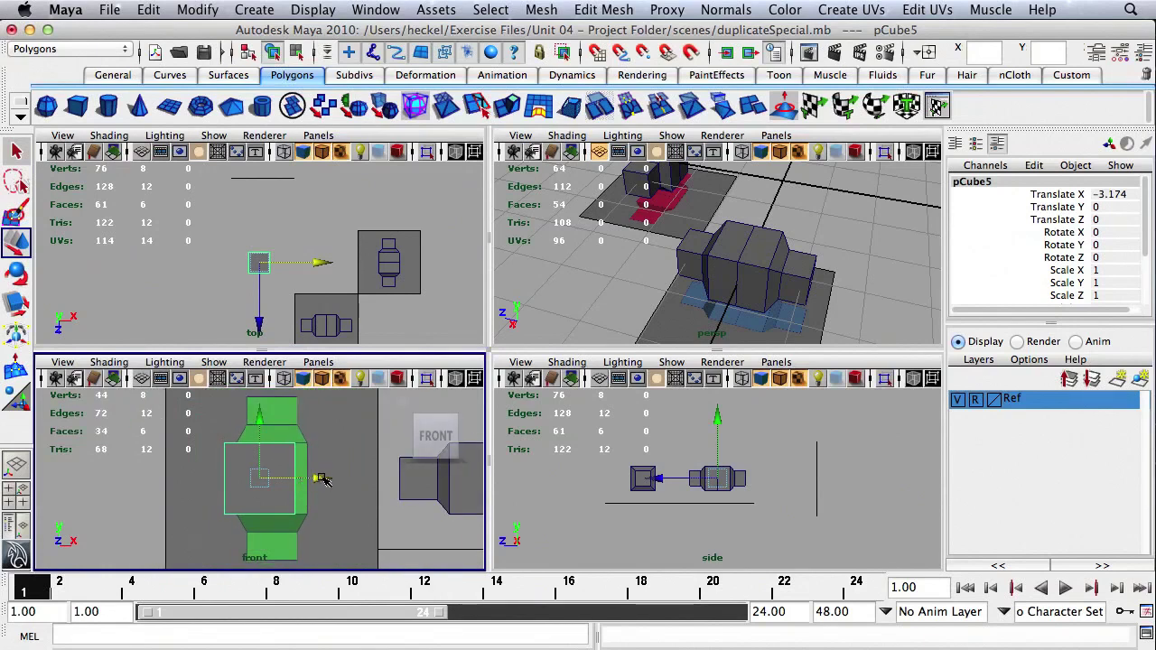
drag(324, 481, 334, 481)
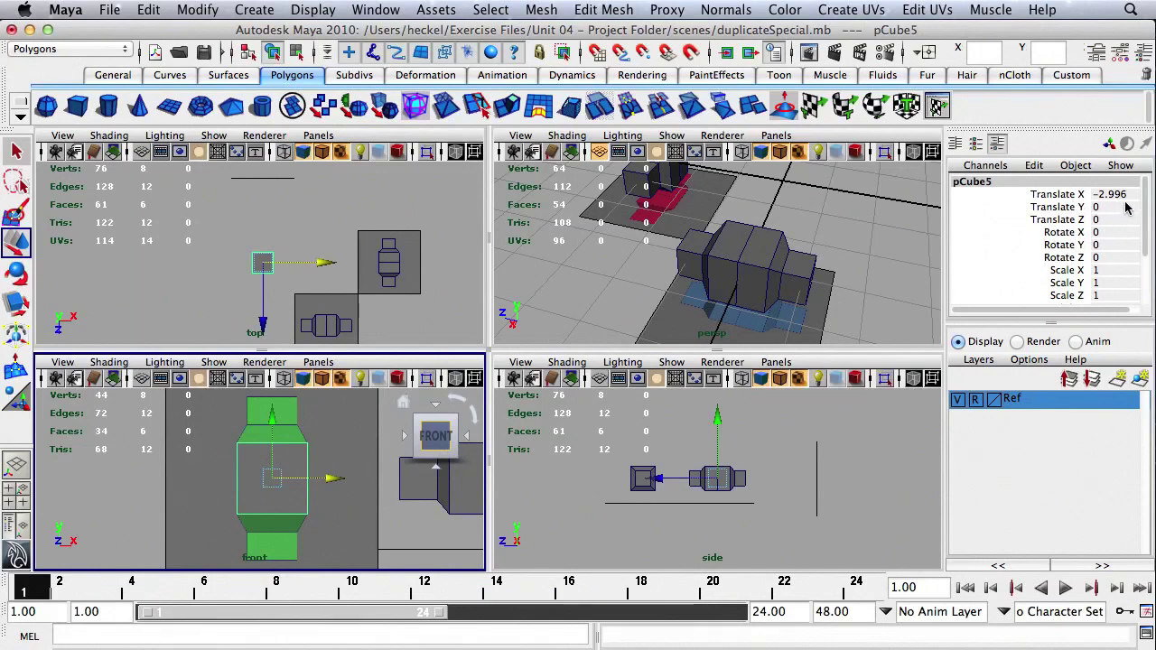
Step: Set polyCube3's Subdivisions Height to 2 on the new cube pCube5
drag(1144, 197, 1145, 256)
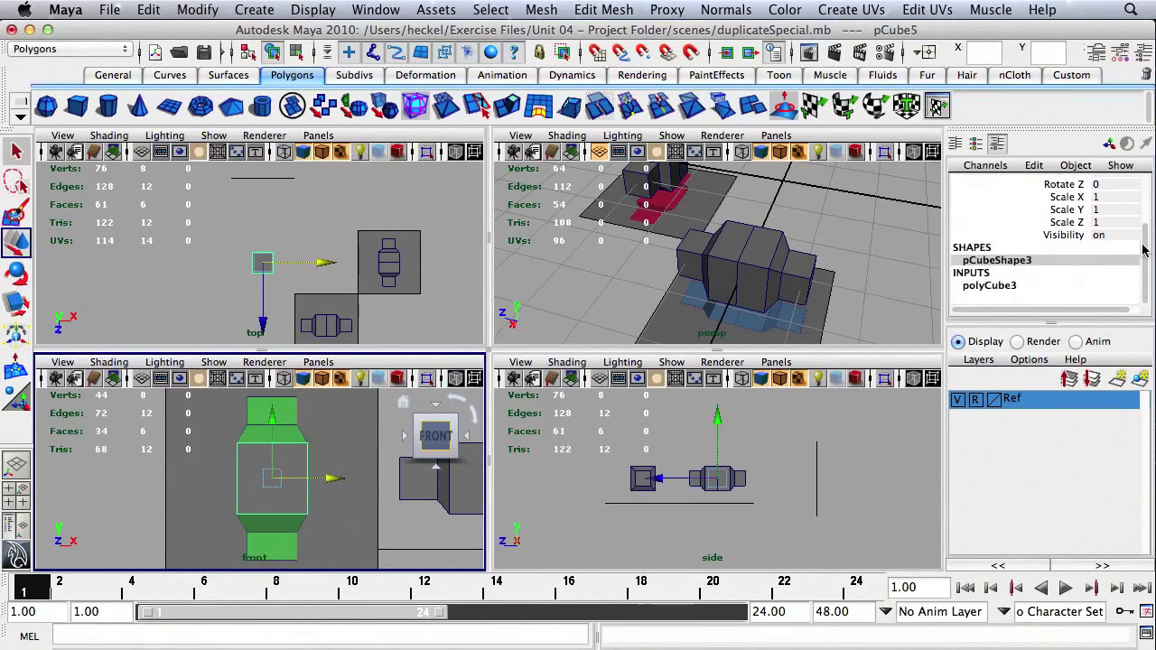
click(1003, 286)
scroll(1129, 253, down, 4)
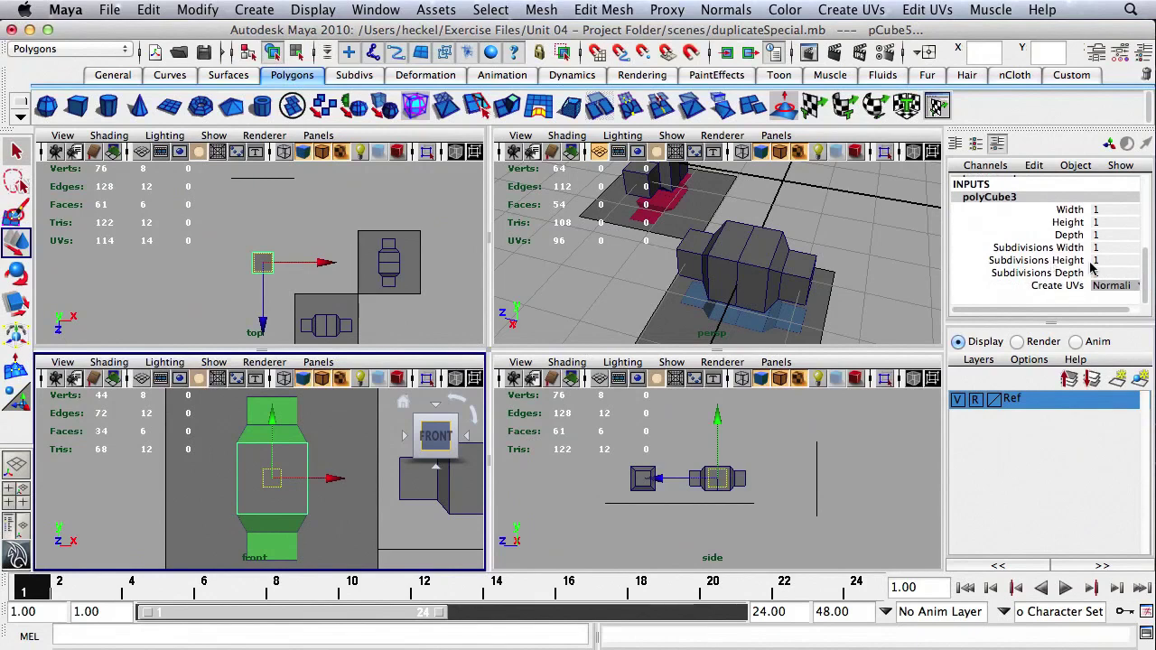
double_click(1095, 261)
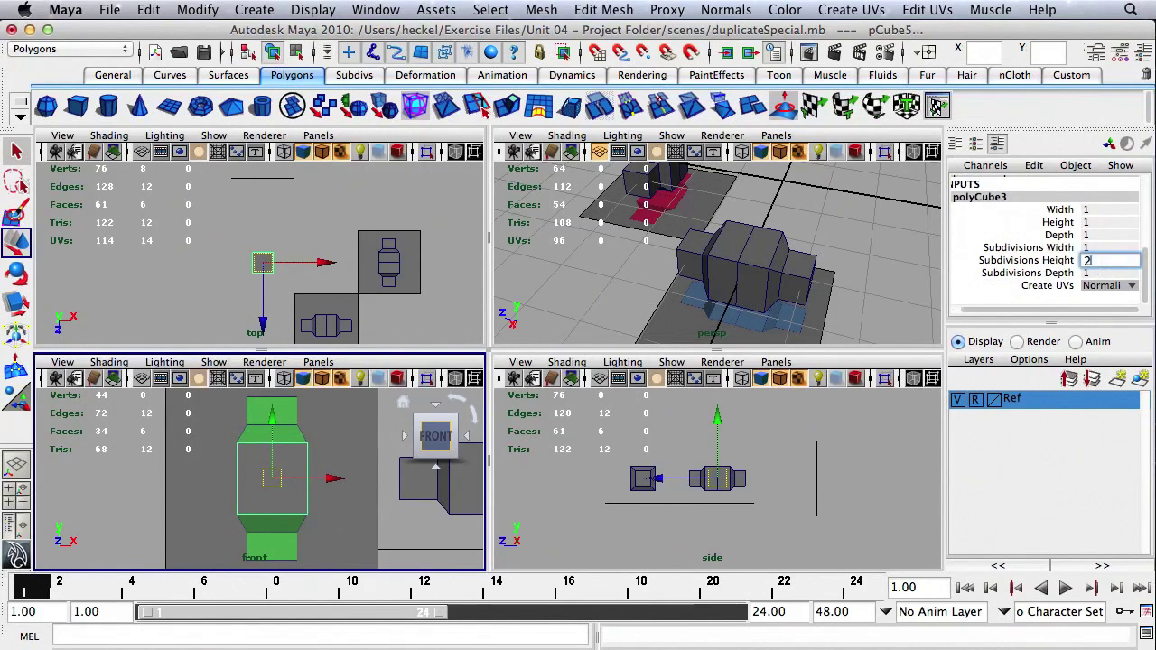
text(2)
key(Return)
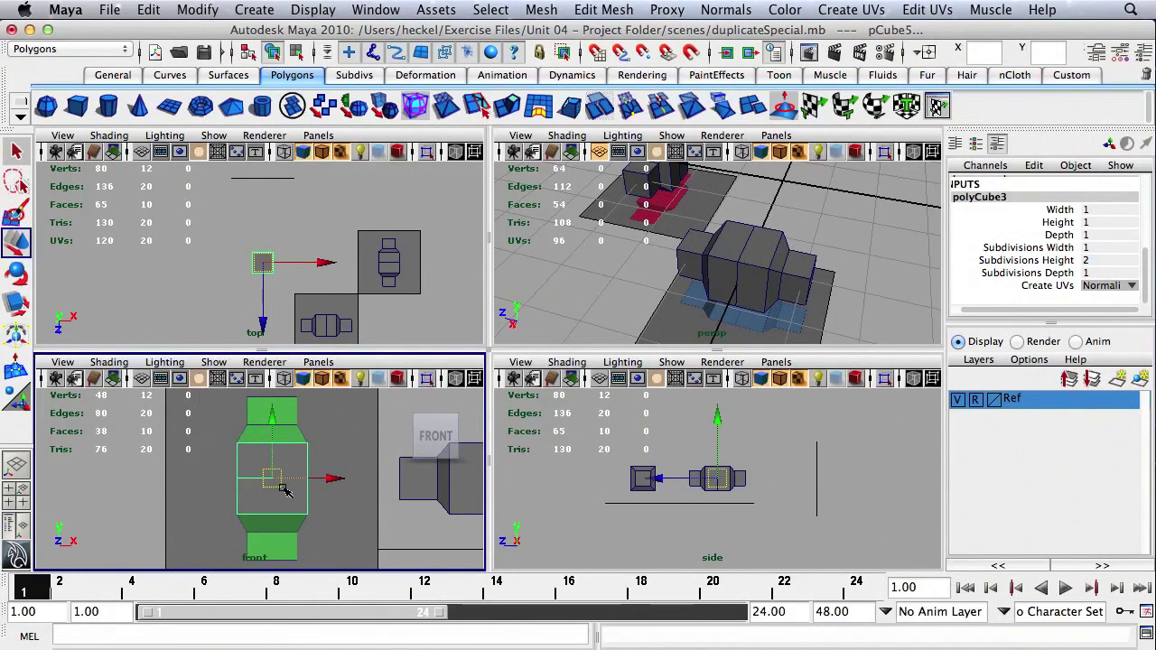
right_drag(289, 488, 301, 331)
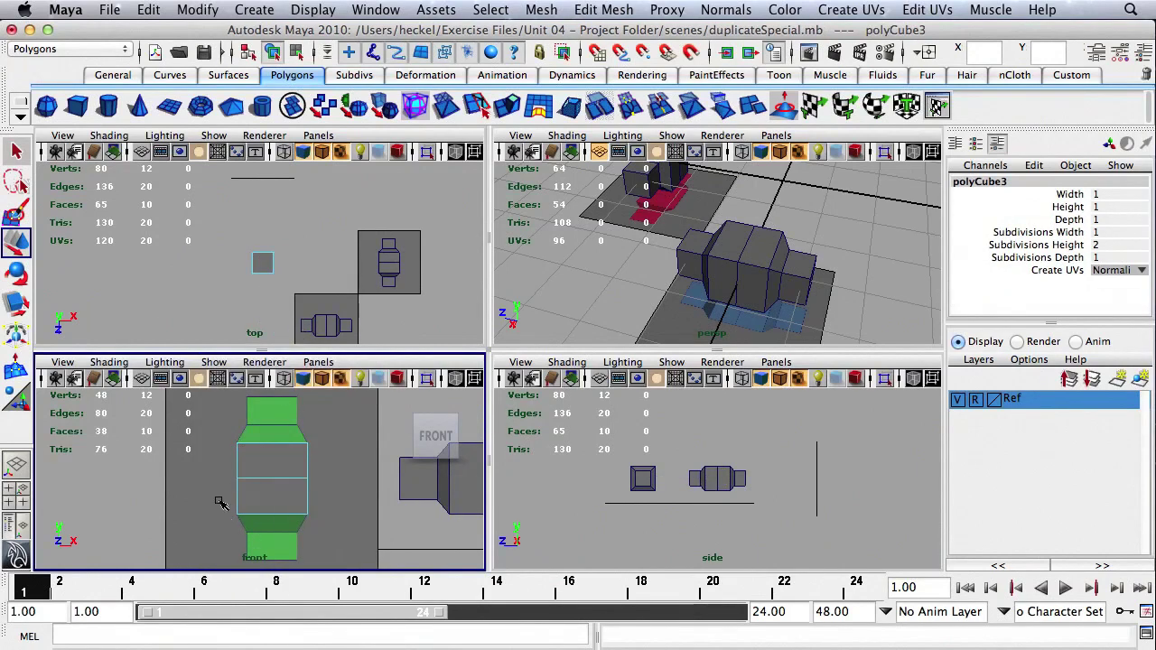
Step: Delete the faces of one half of pCube5 and return it to Object Mode
drag(364, 464, 291, 526)
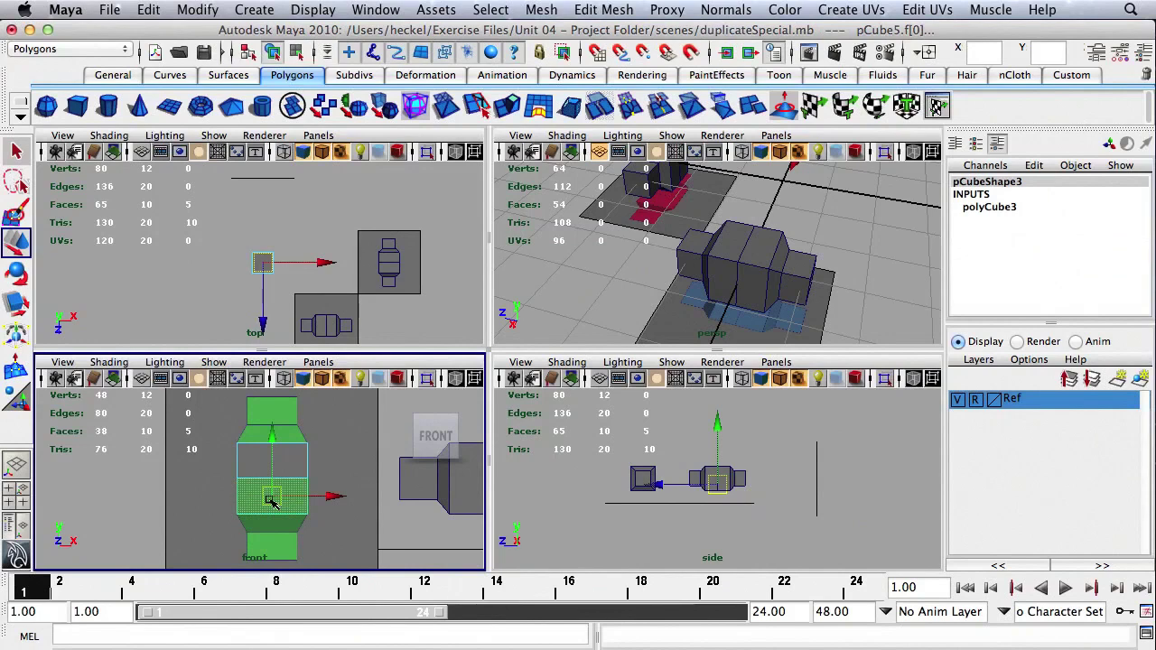
key(Delete)
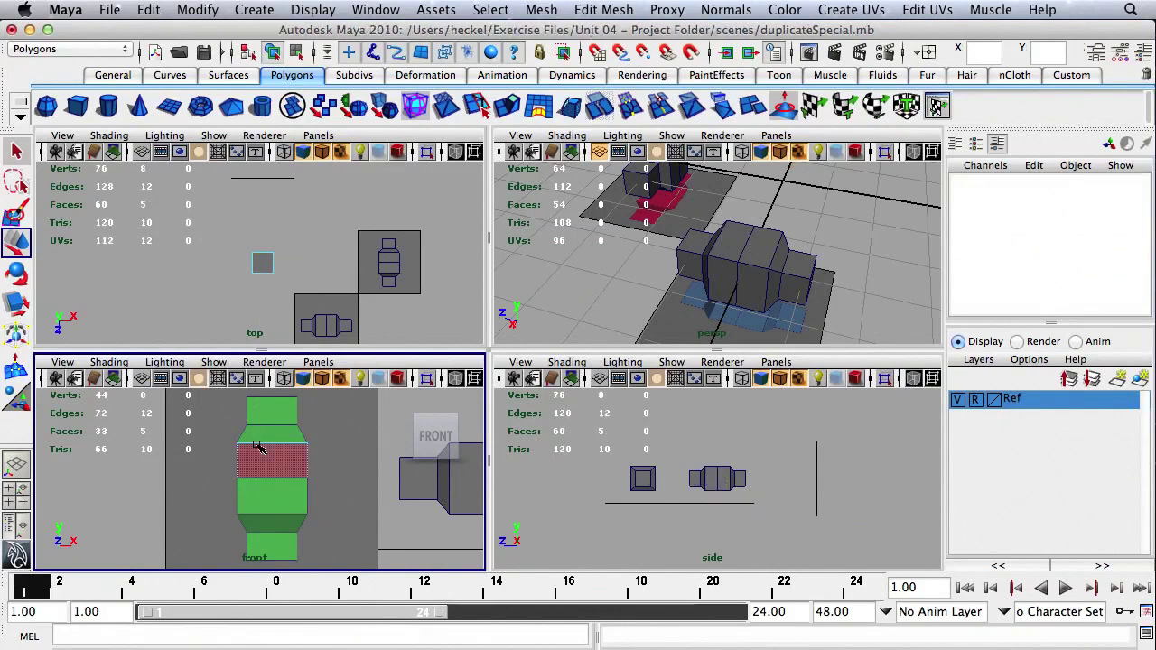
right_drag(261, 463, 307, 270)
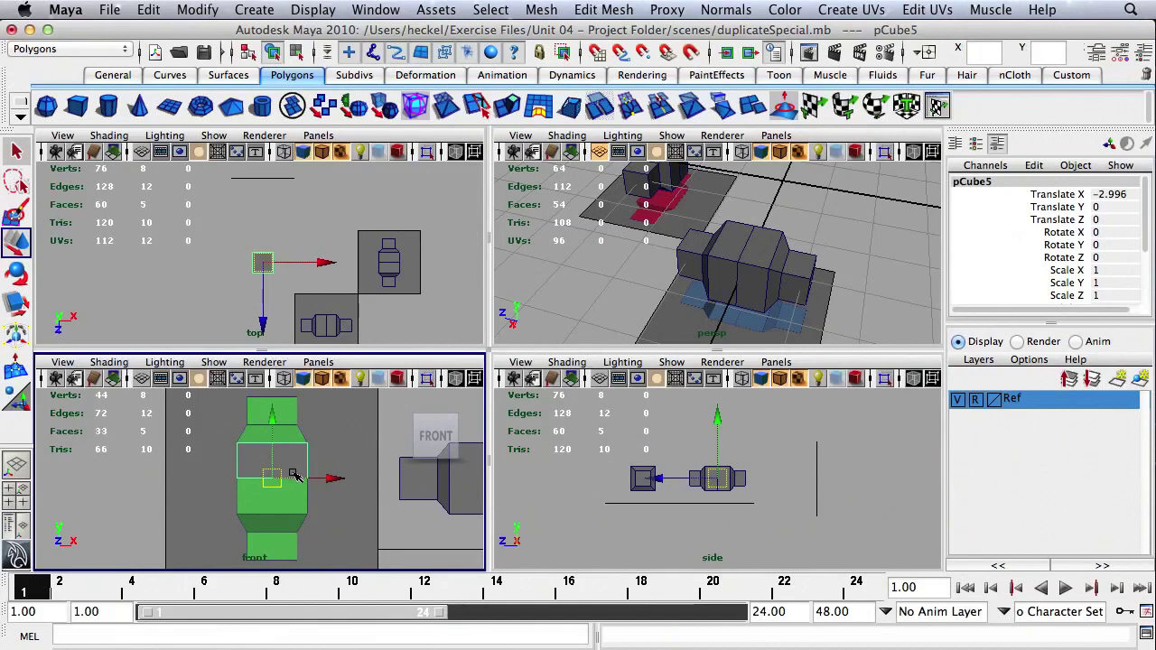
click(150, 9)
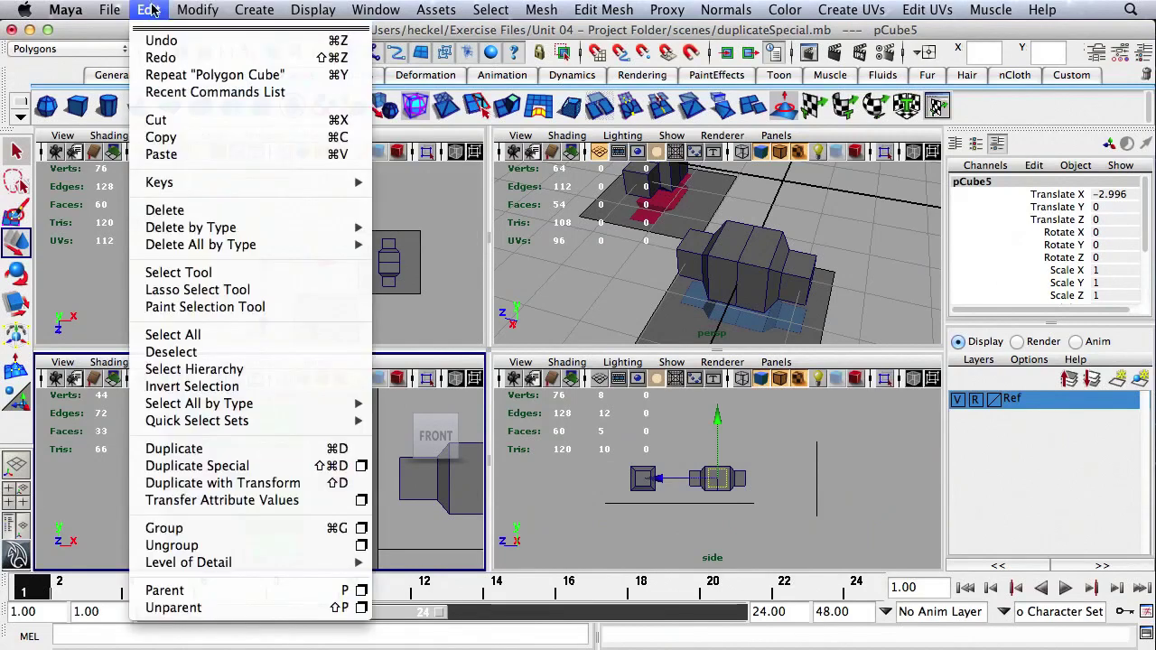
Step: Duplicate the half as an instance with Scale Y -1 and positive Scale Z, creating pCube6
click(361, 467)
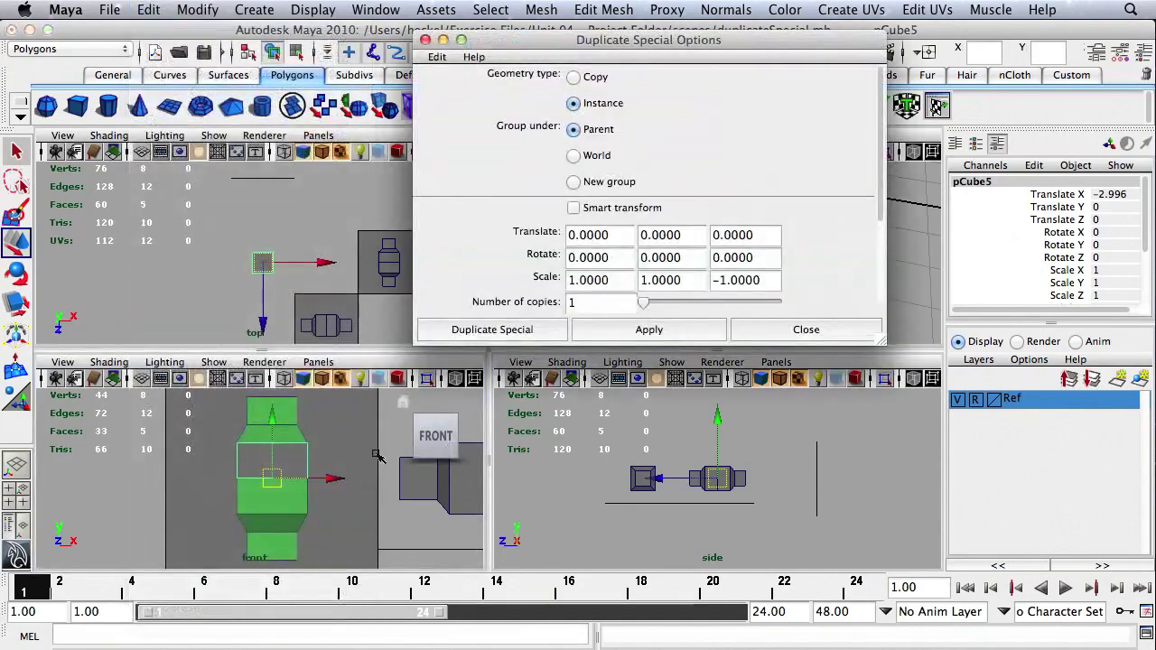
click(722, 280)
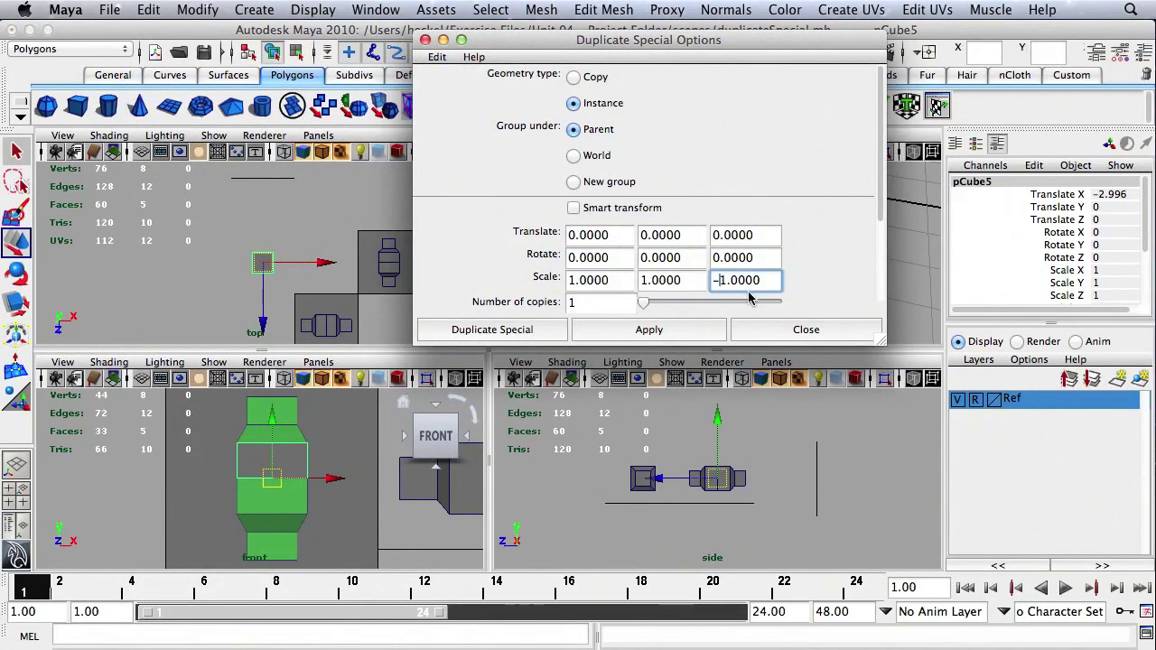
key(BackSpace)
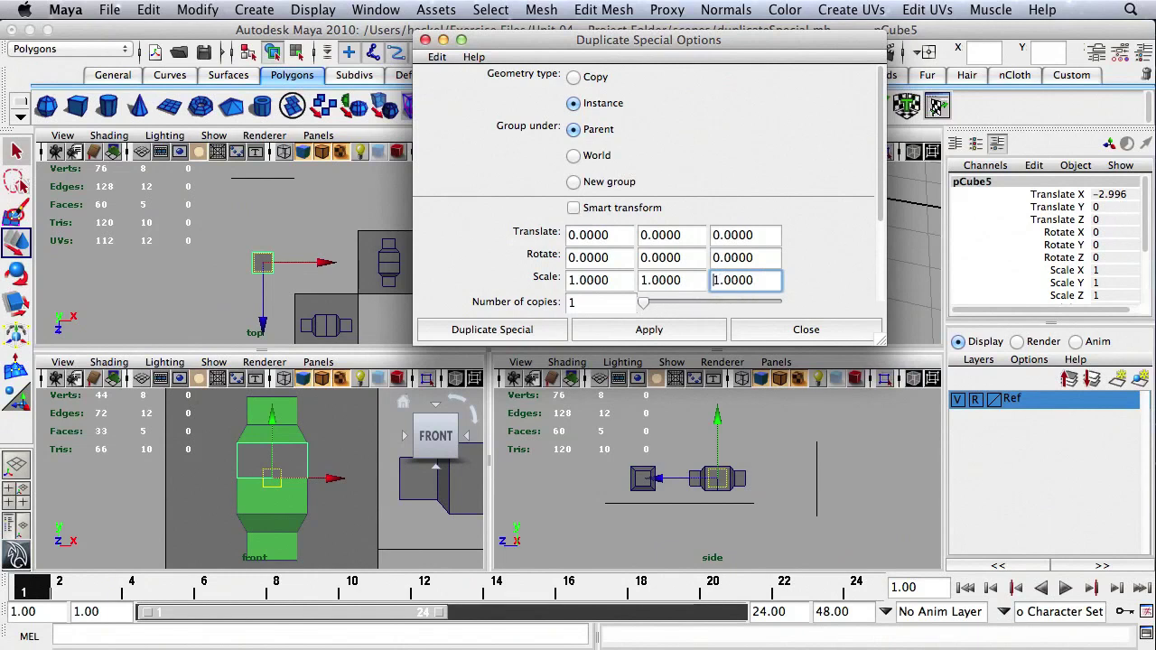
click(641, 281)
key(Right)
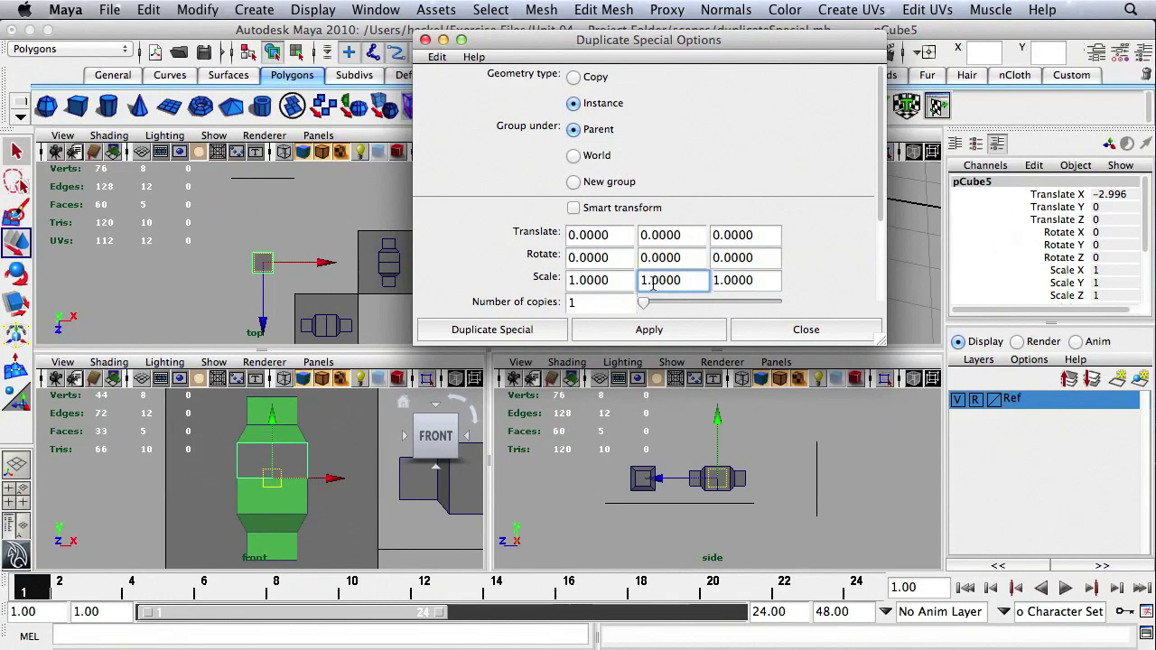
text(-)
click(647, 331)
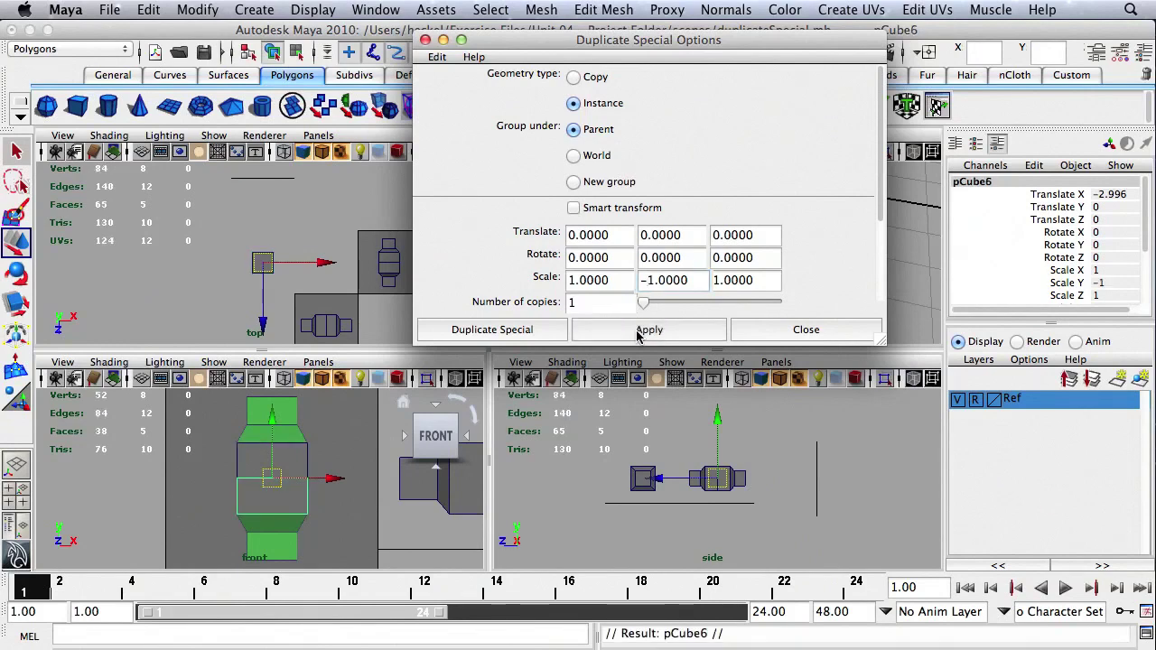
click(806, 330)
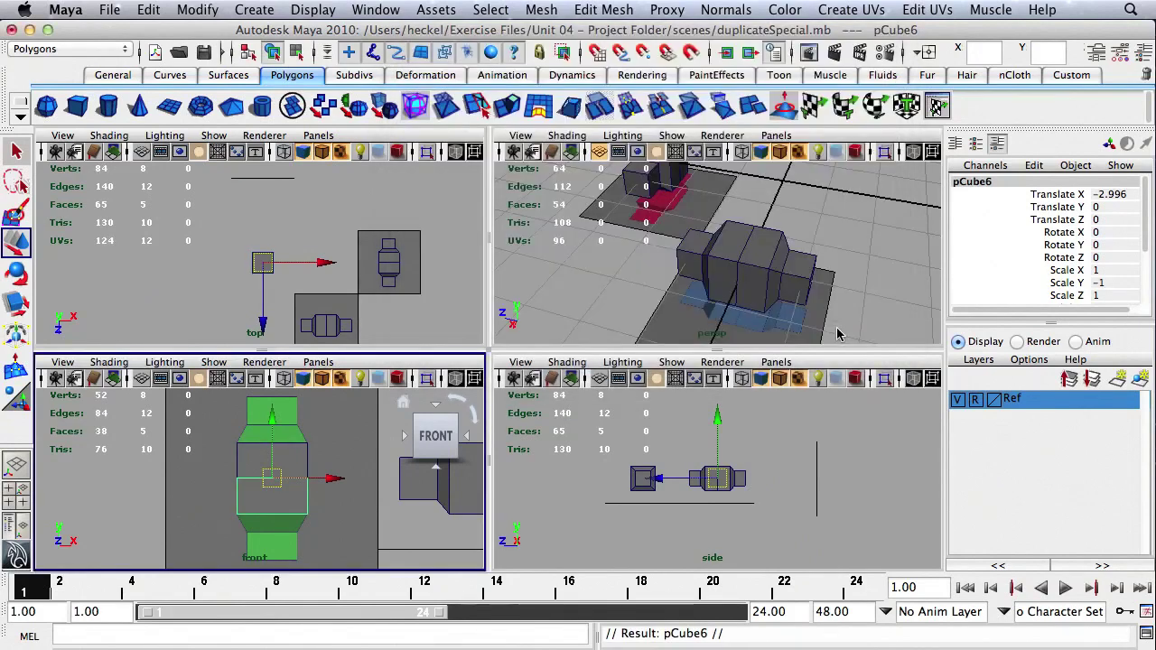
Step: Select and frame pCube5, then extrude its top face
alt+drag(621, 253, 713, 238)
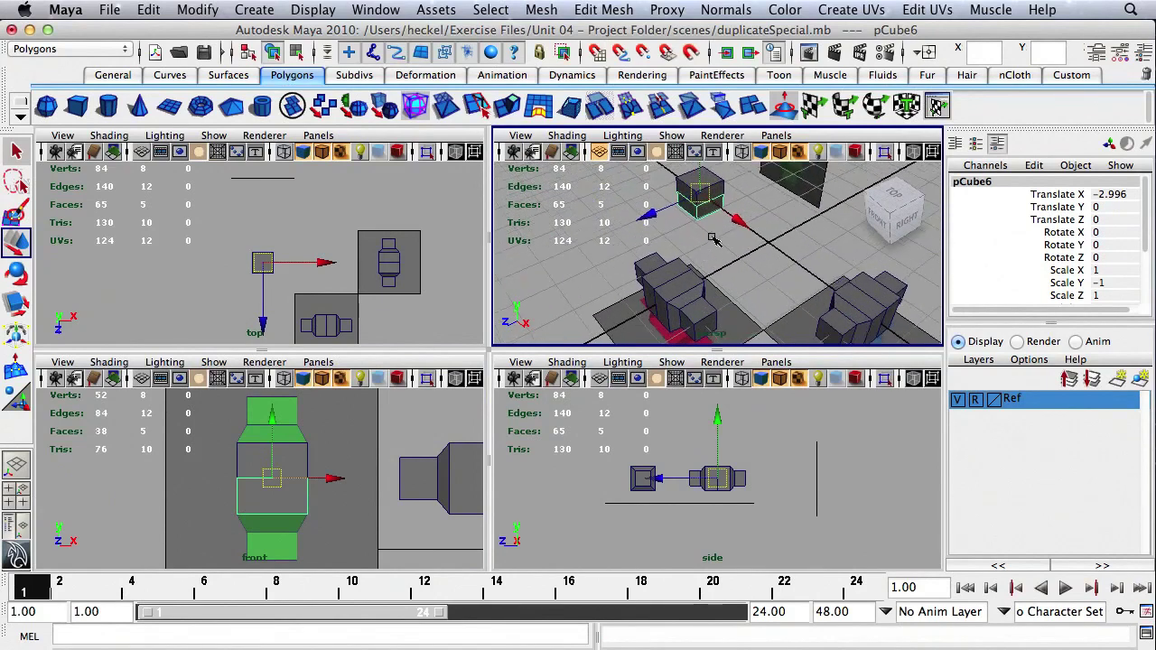
key(q)
click(722, 186)
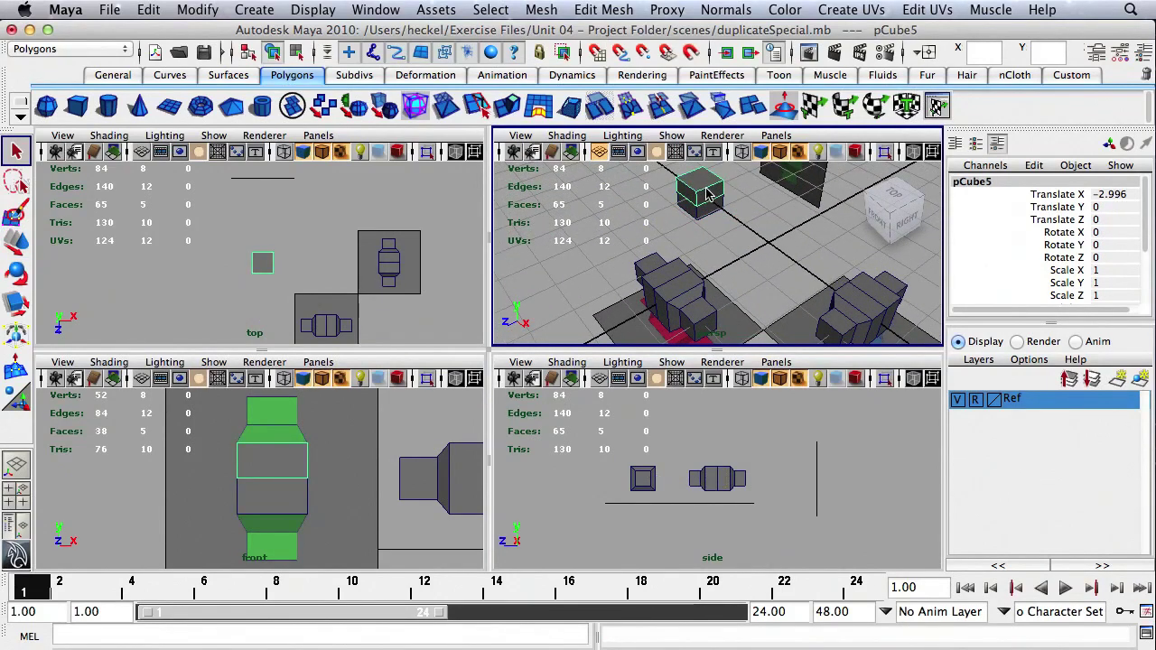
key(f)
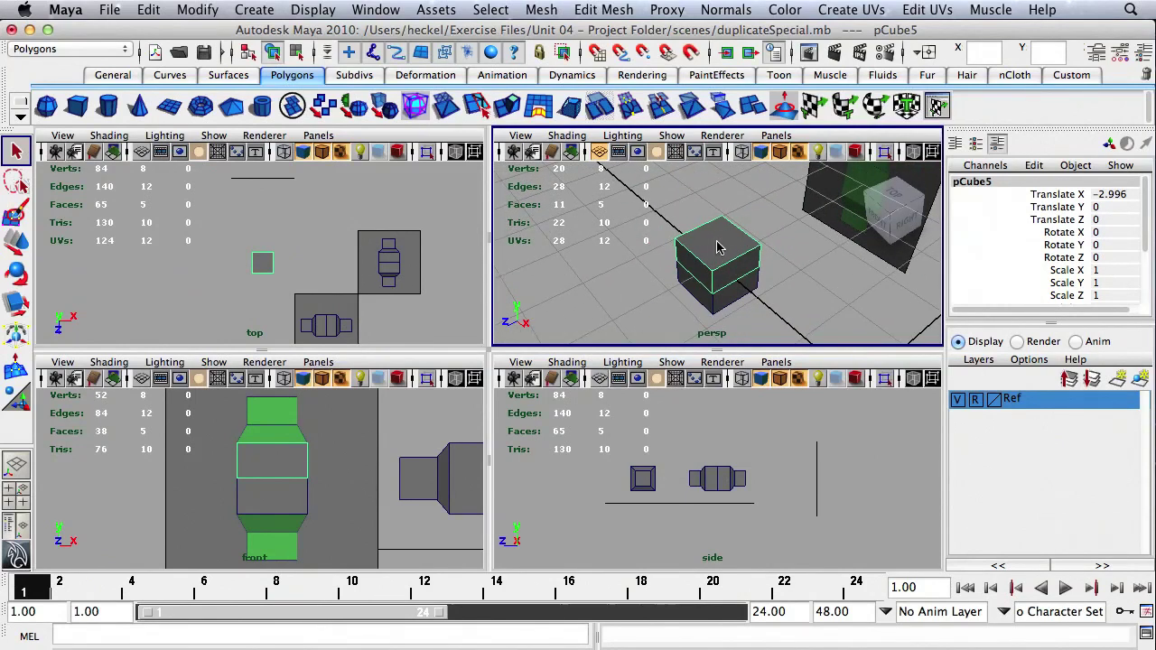
right_drag(718, 249, 711, 284)
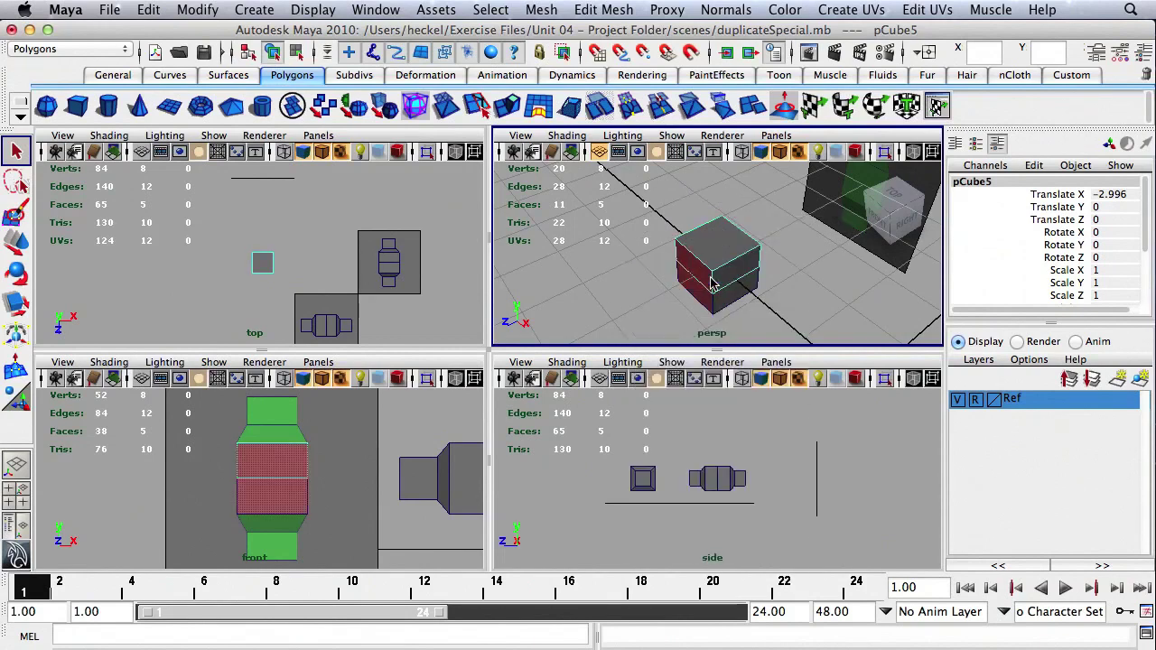
click(714, 237)
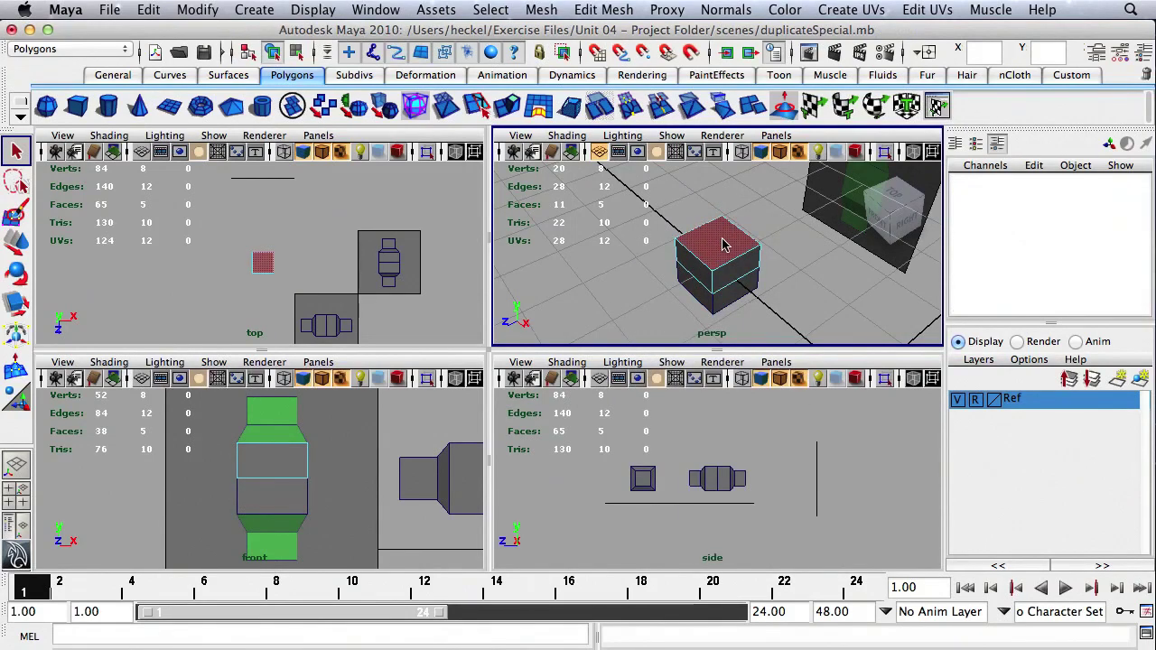
click(712, 252)
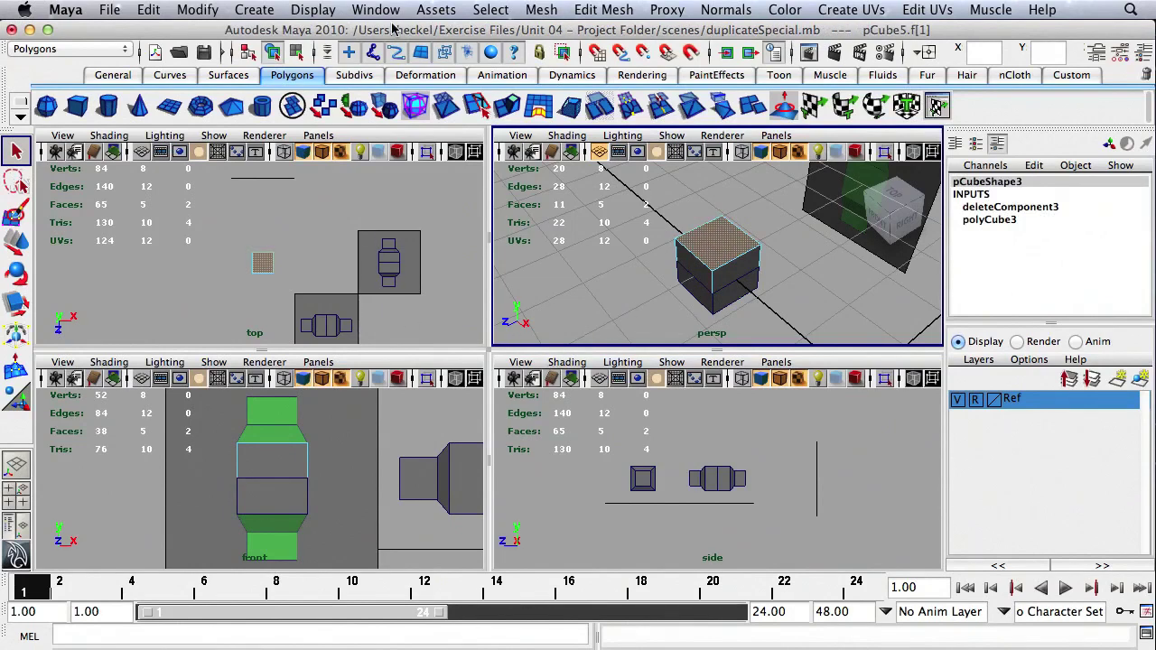
click(508, 106)
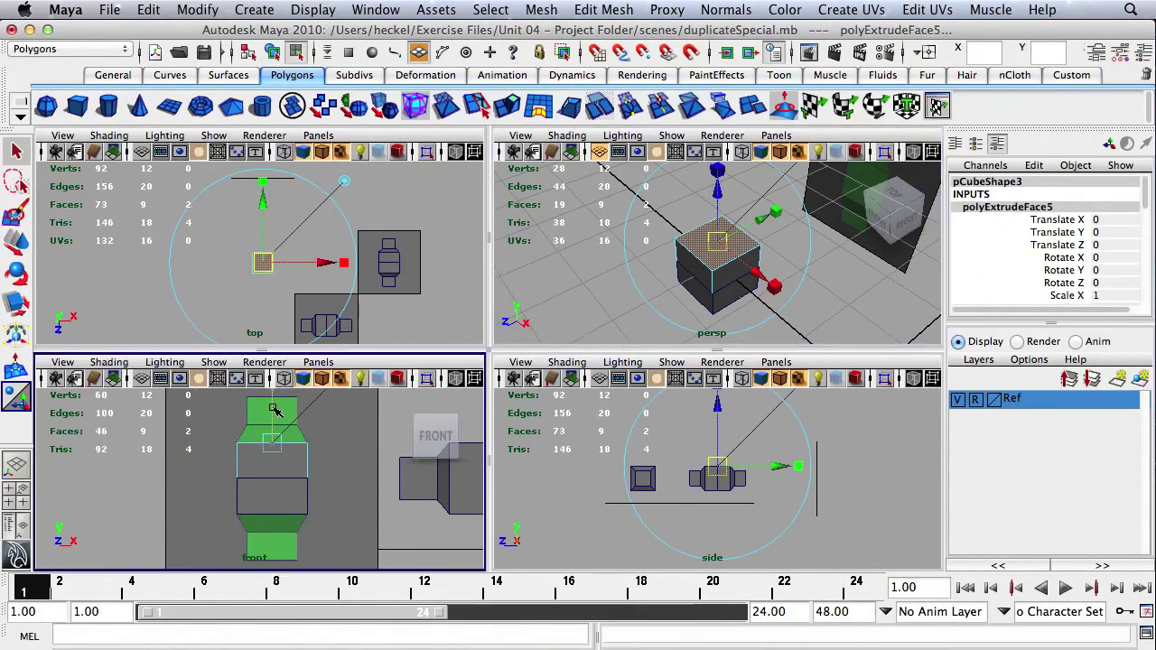
Step: Pull the first extrusion upward and scale its top face inward
drag(272, 423, 279, 394)
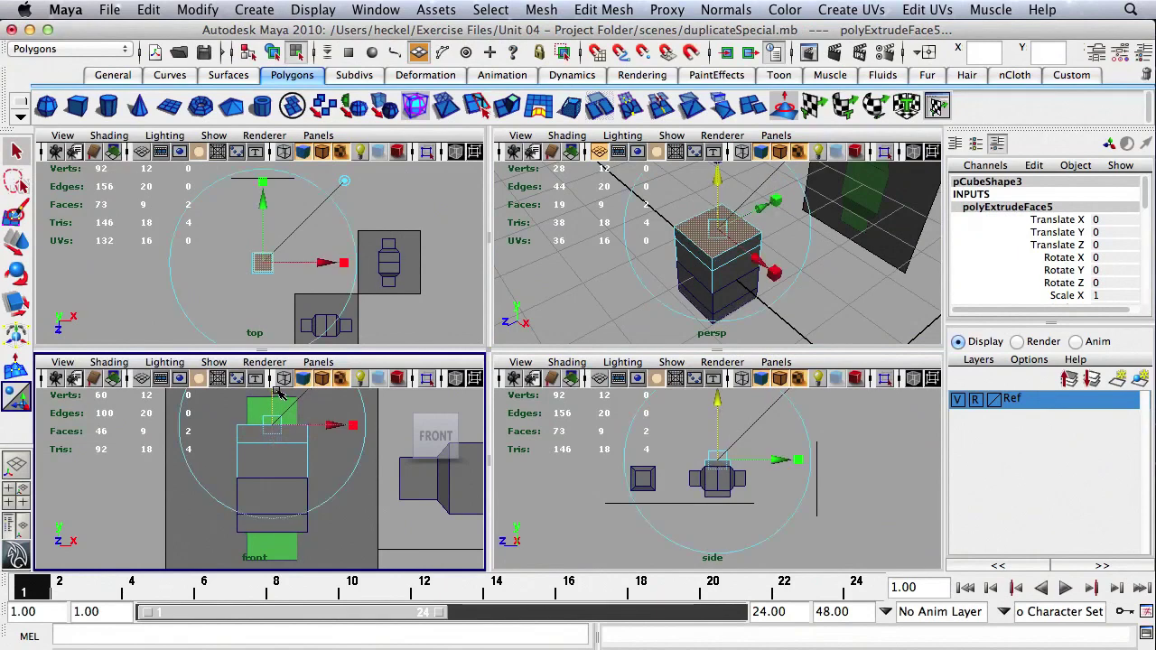
click(356, 428)
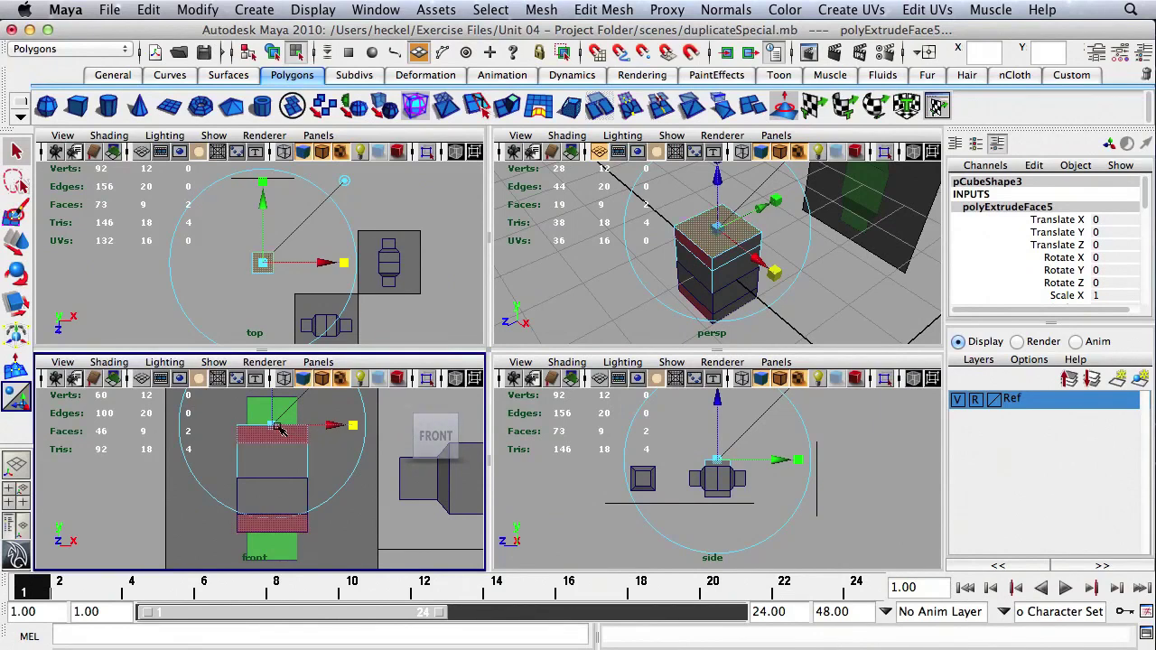
drag(277, 431, 261, 434)
click(260, 434)
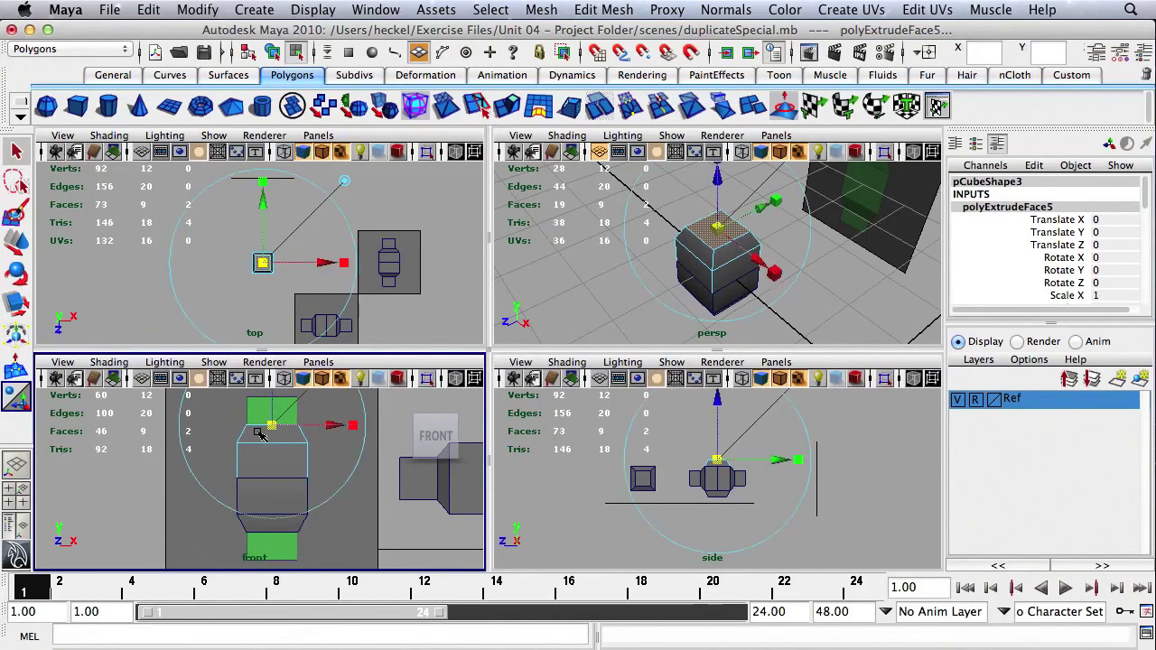
Step: Extrude the top face again, lengthen it upward, and return to Object Mode
click(509, 107)
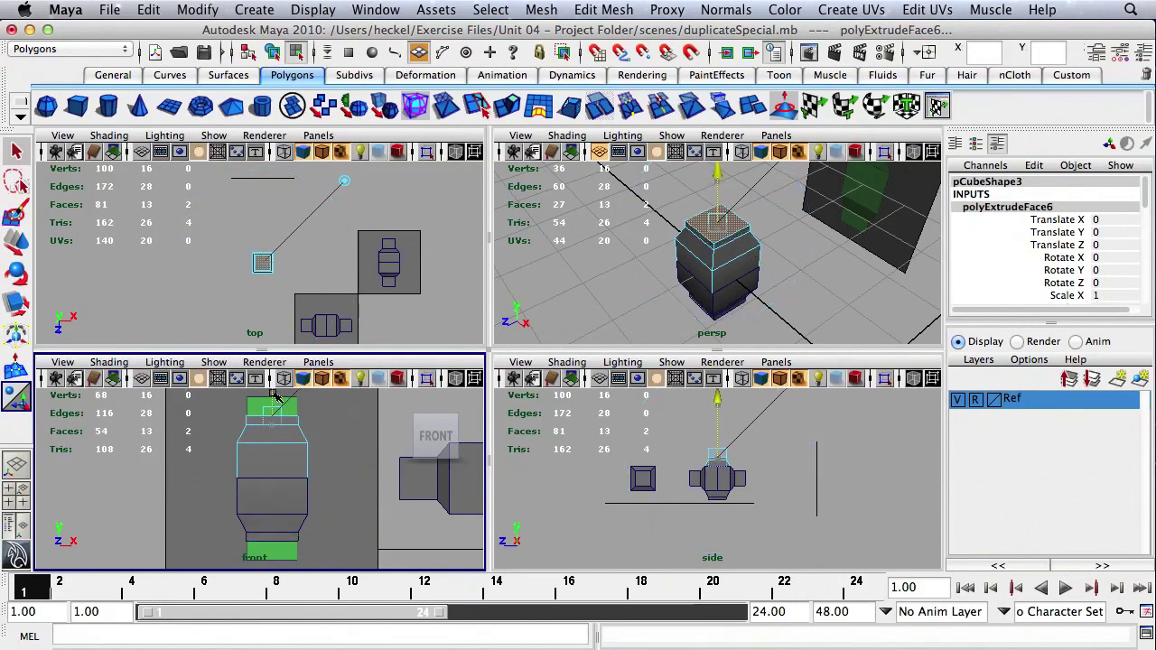
drag(277, 397, 280, 380)
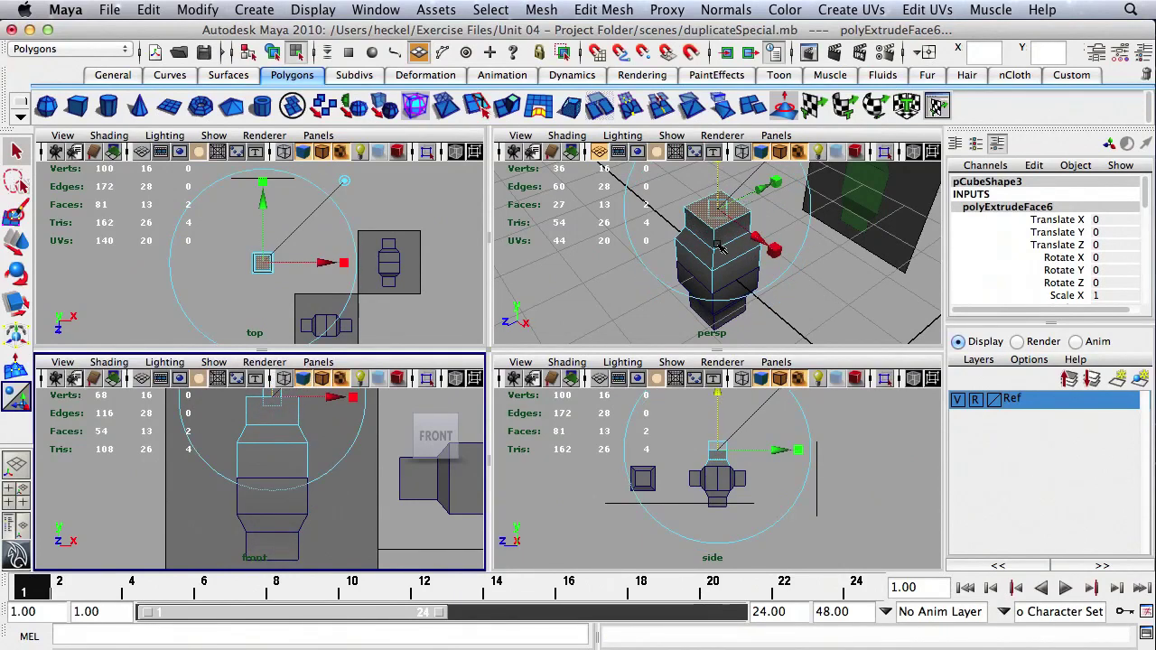
right_drag(721, 249, 754, 225)
key(q)
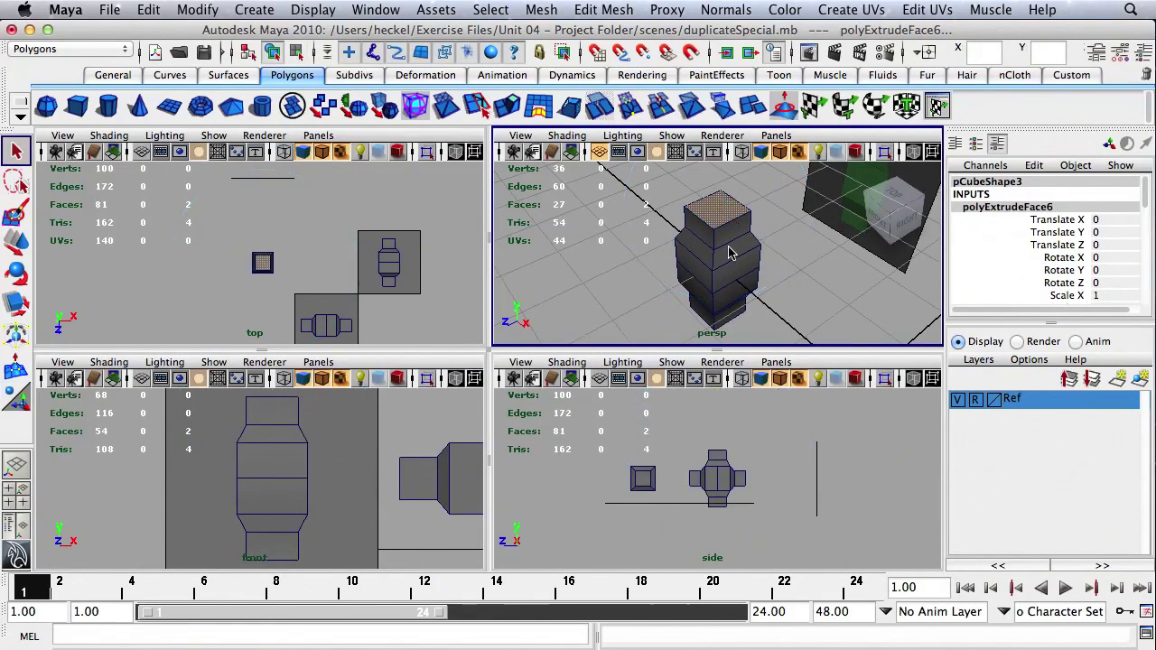
alt+drag(732, 253, 679, 325)
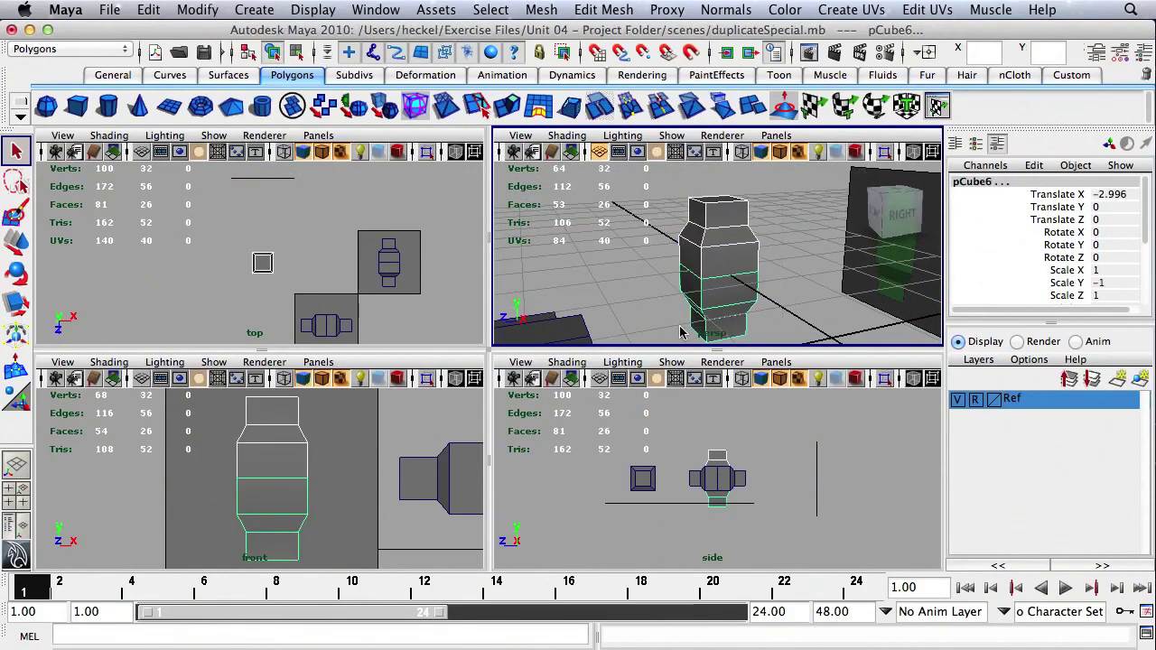
Step: Combine the halves into polySurface3 with Mesh > Combine and select all its vertices
click(543, 9)
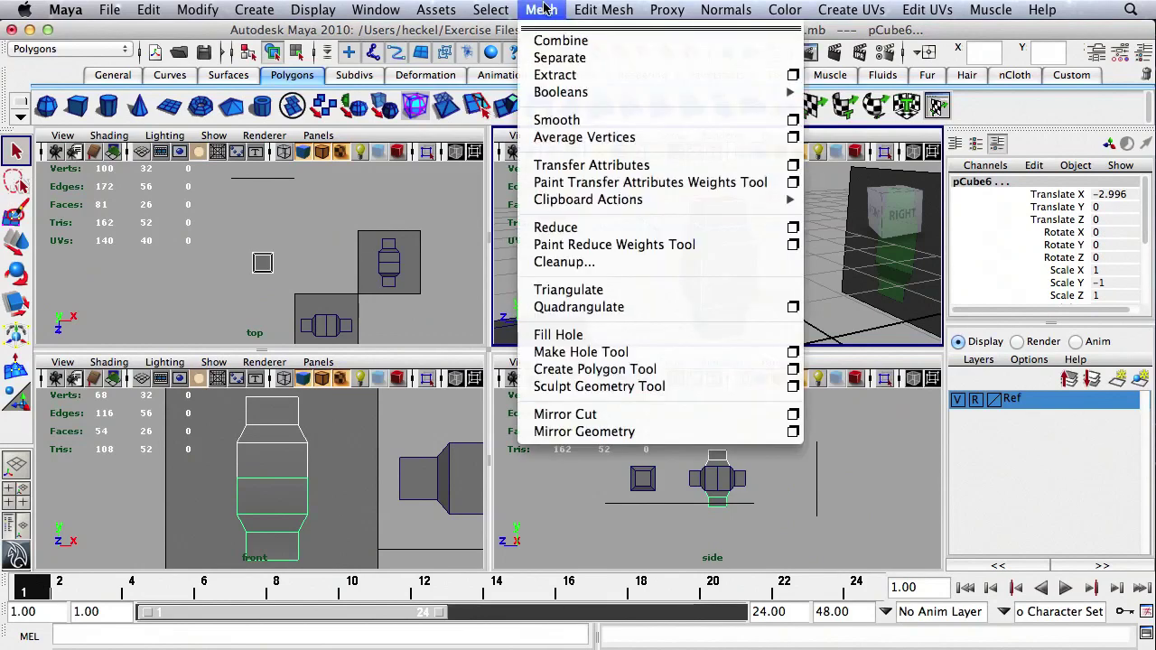
click(561, 41)
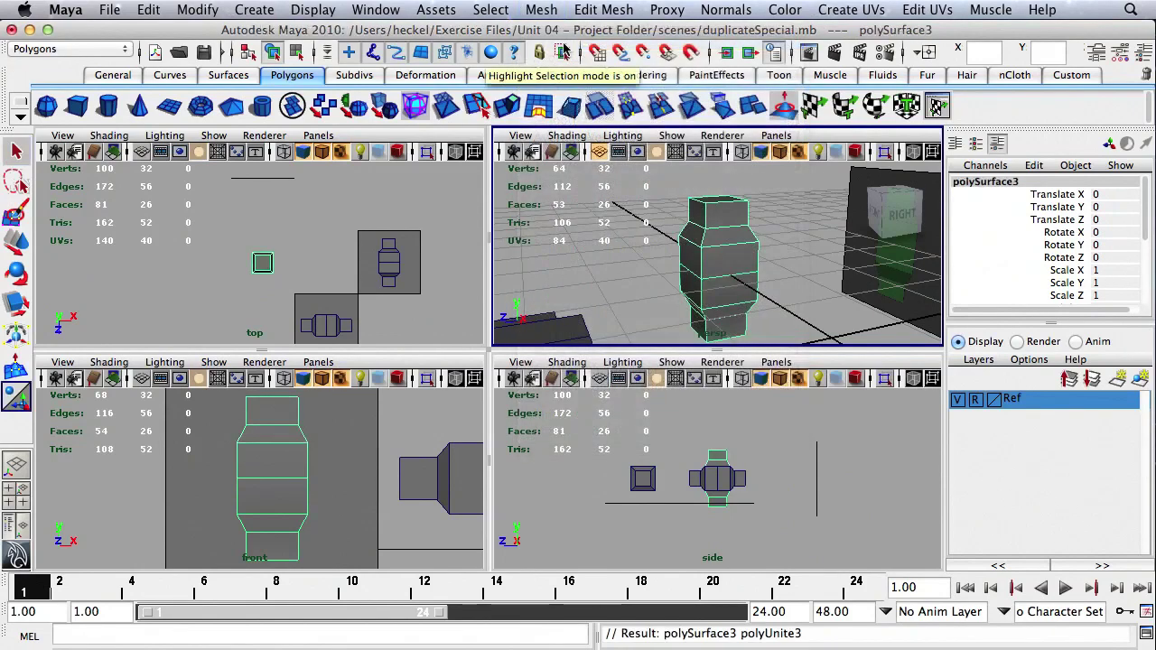
right_click(277, 483)
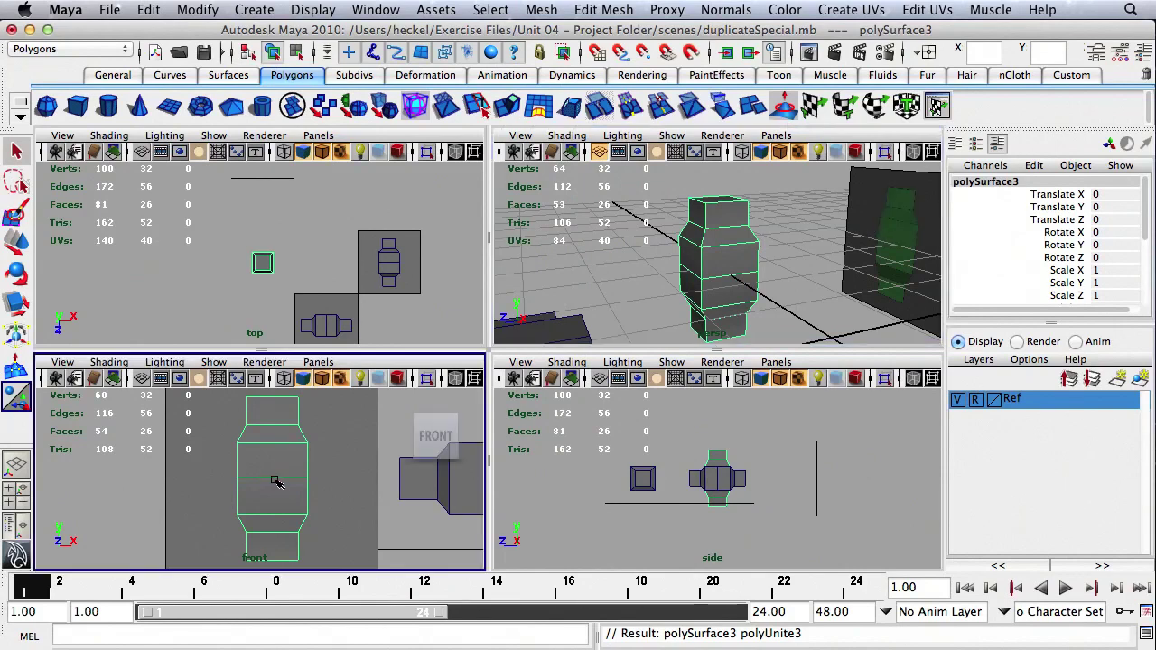
right_drag(233, 359, 217, 291)
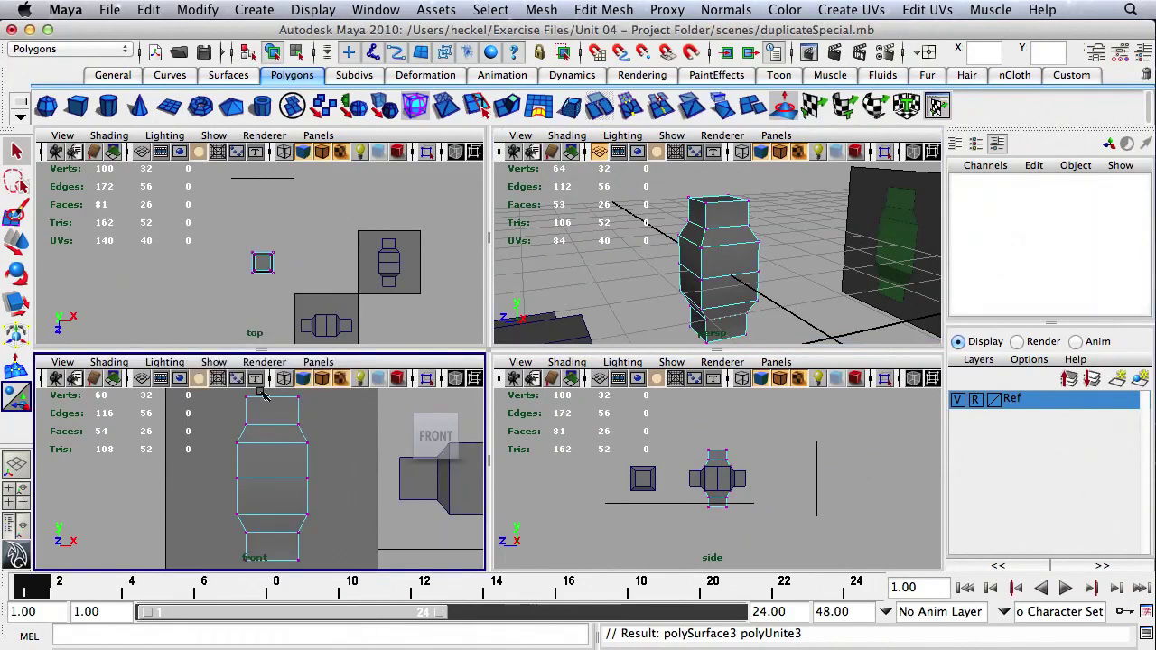
drag(192, 471, 359, 496)
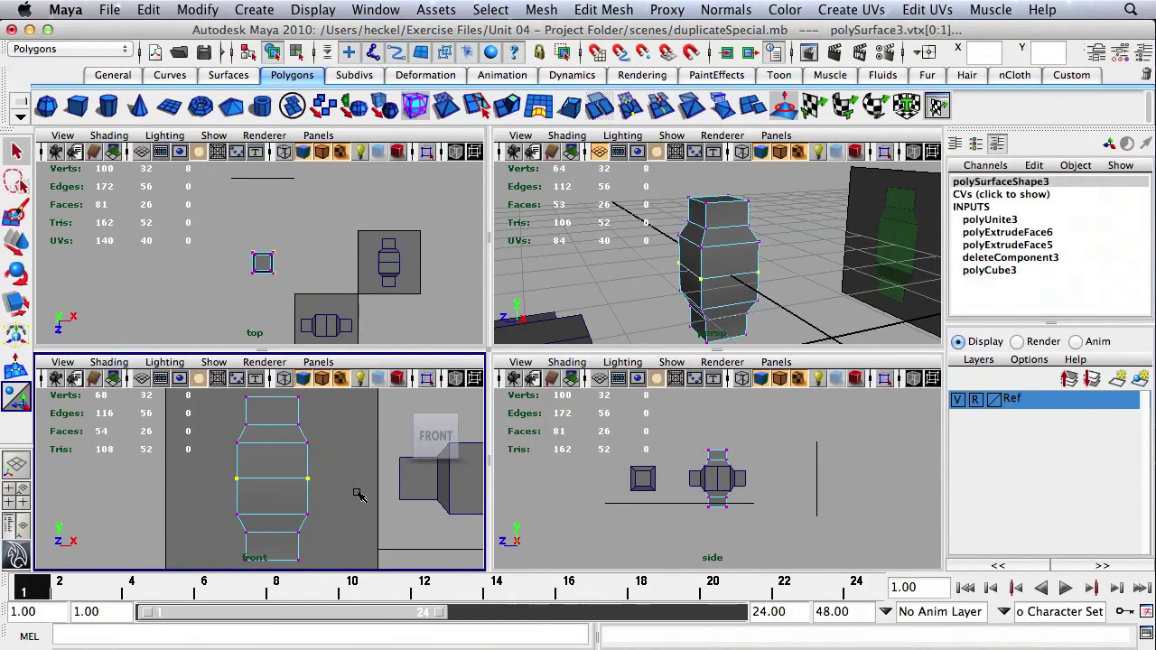
Step: Merge the overlapping seam vertices with Edit Mesh > Merge, then view the whole scene in Object Mode
click(600, 9)
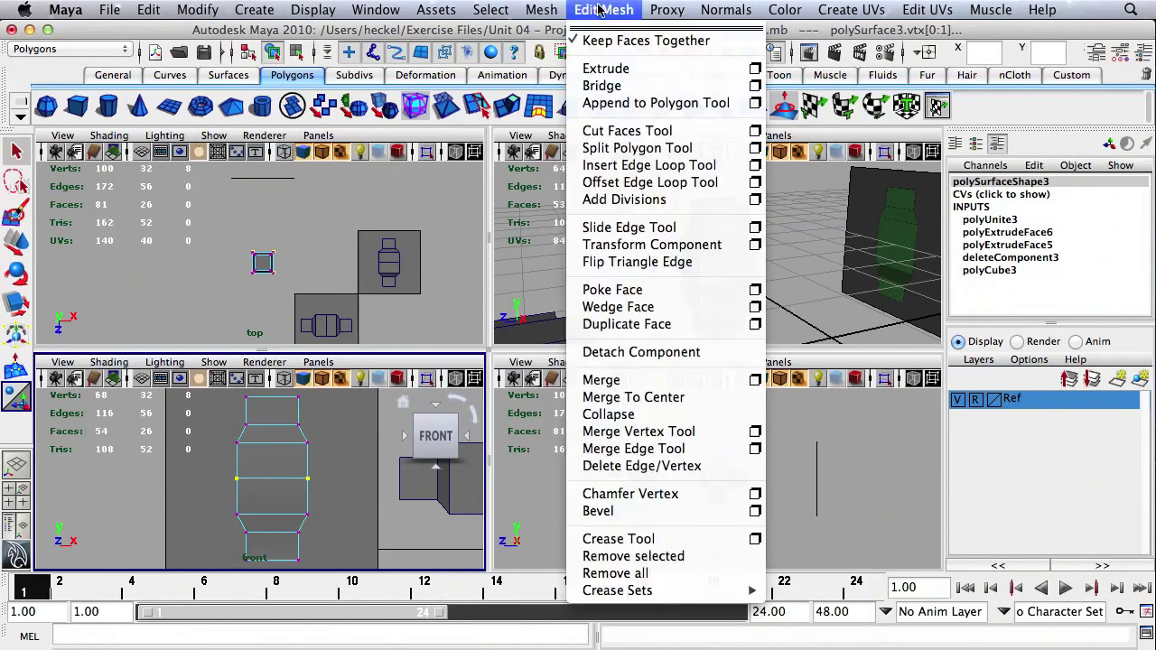
click(617, 383)
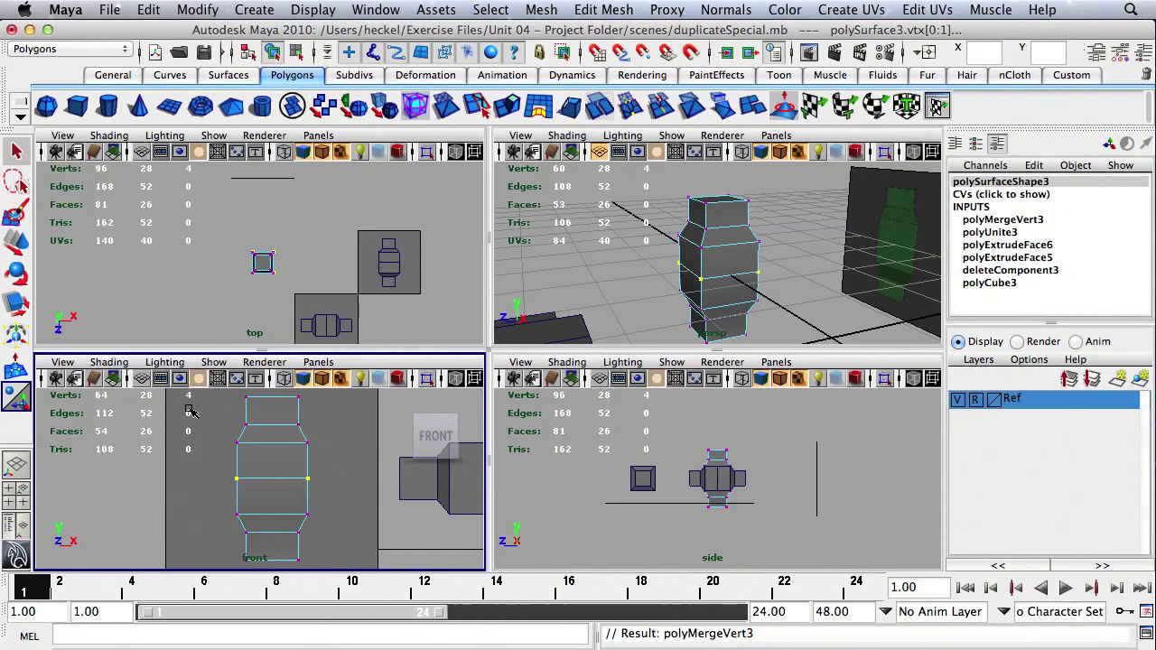
alt+click(714, 268)
mouse_move(714, 267)
alt+mouse_down()
mouse_move(760, 277)
mouse_move(732, 269)
alt+mouse_up()
right_drag(732, 269, 757, 249)
alt+drag(732, 268, 755, 331)
key(space)
alt+right_drag(755, 330, 600, 273)
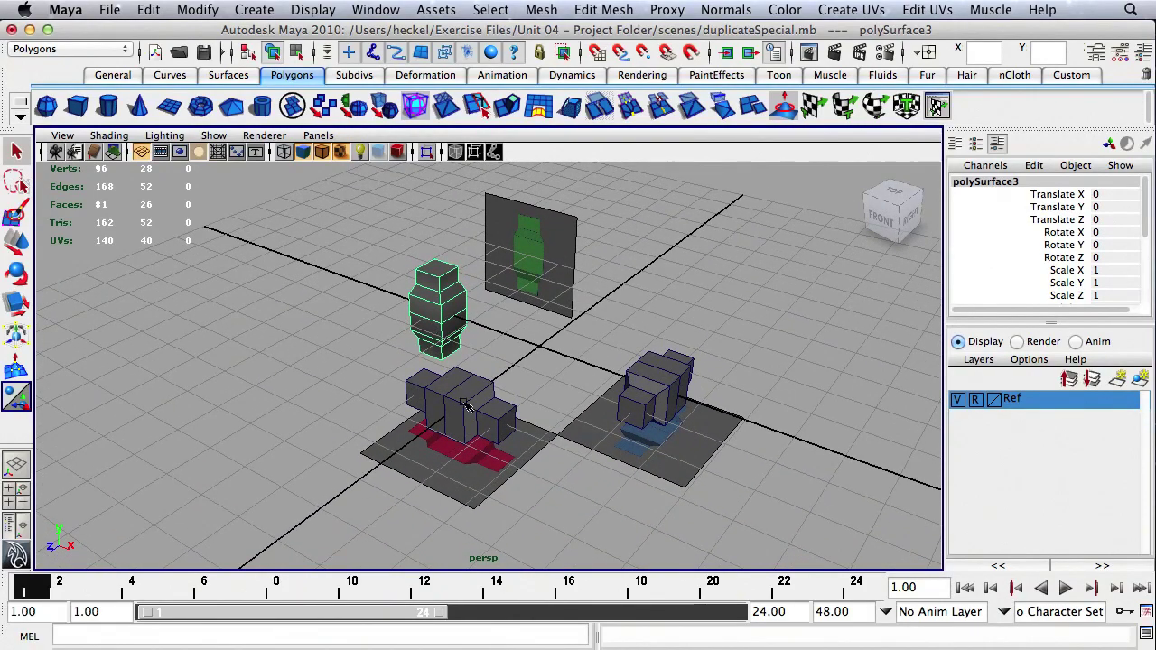
alt+drag(612, 405, 579, 396)
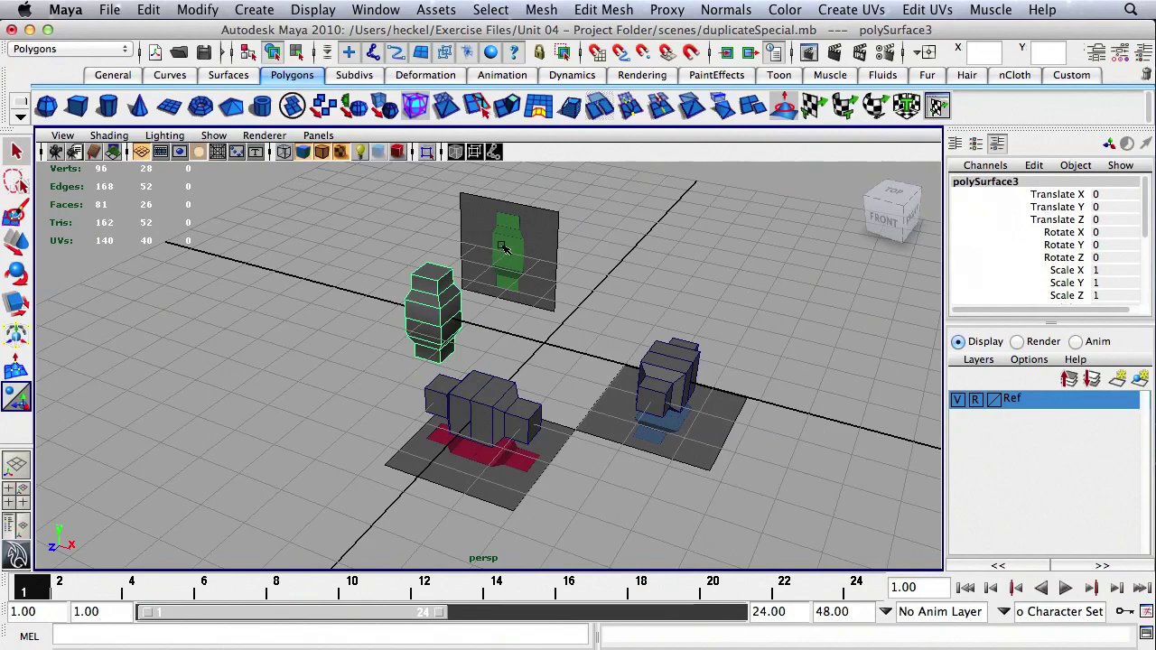
alt+drag(573, 330, 542, 328)
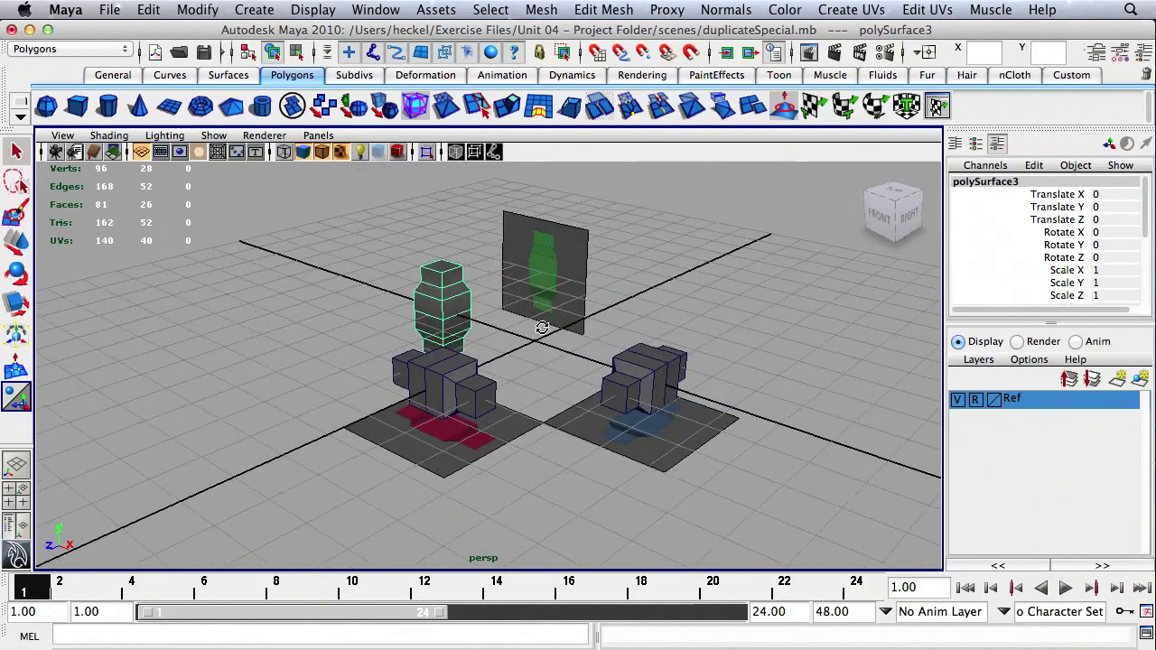